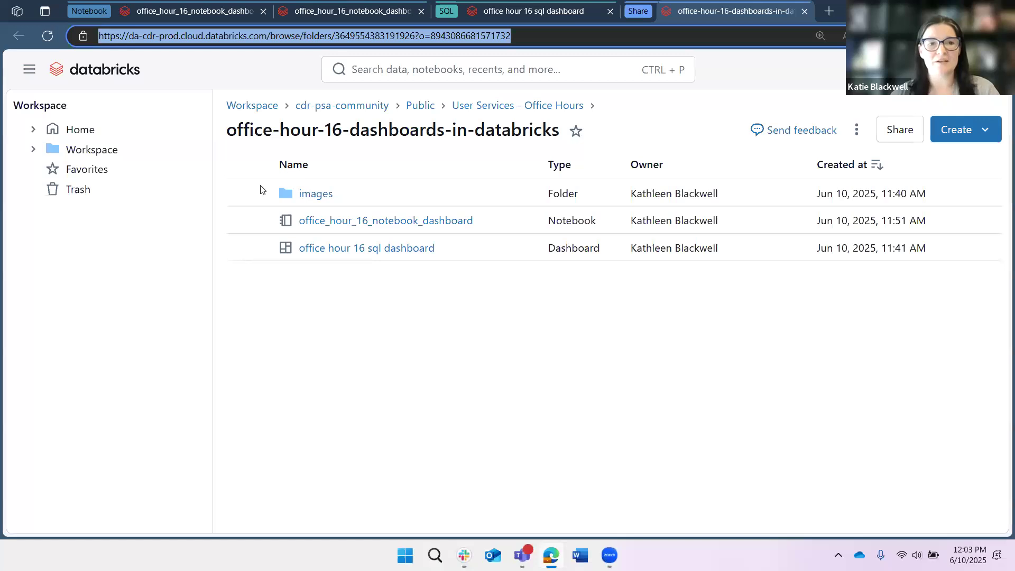
- Enlarge the office-hour-16-dashboards-in-databricks folder page to 150% and leave it for the office_hour_16 dashboard notebook
{"action": "key", "text": "ctrl+plus"}
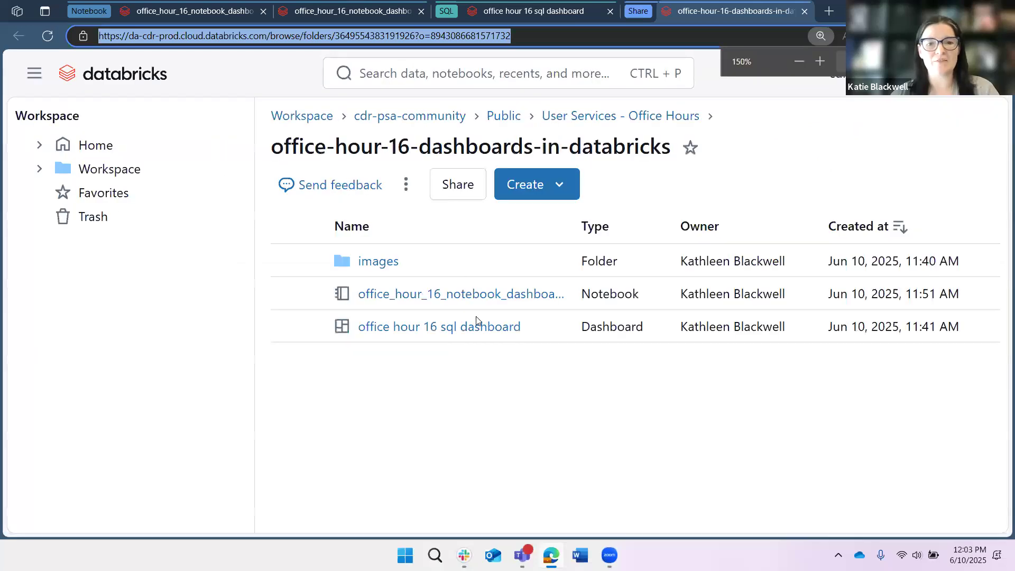
{"action": "left_click", "coordinate": [660, 260]}
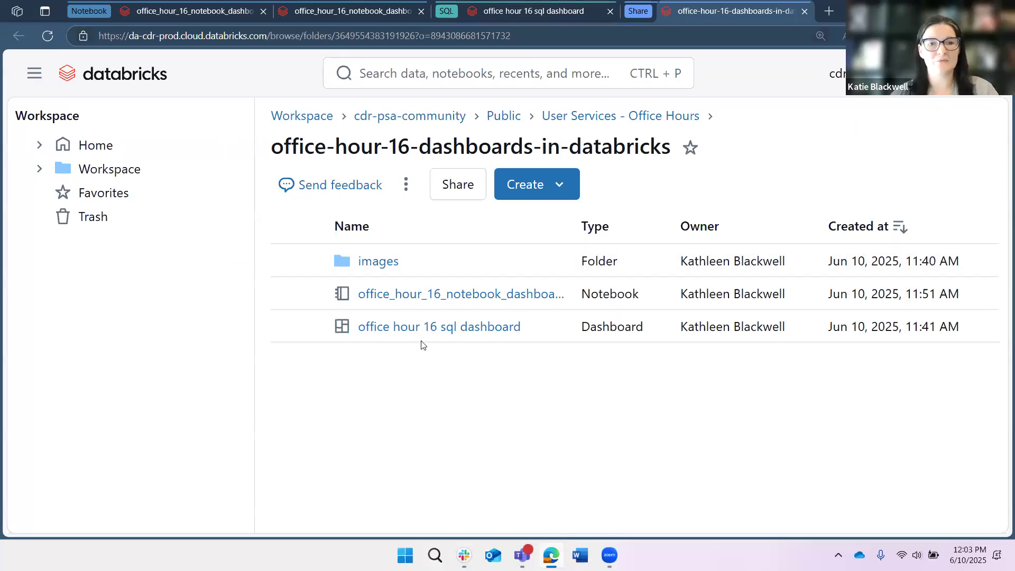
{"action": "key", "text": "ctrl+w"}
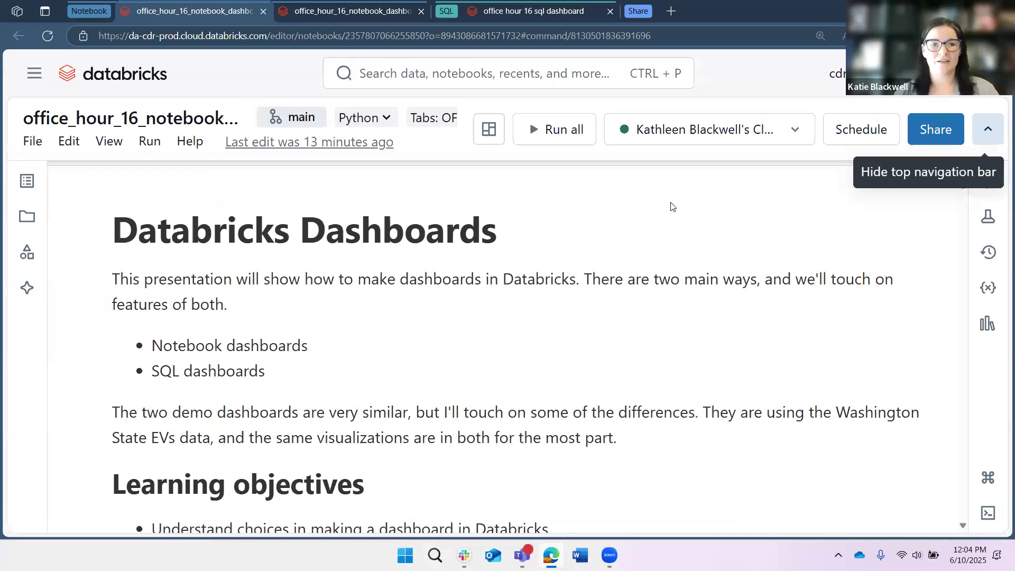
- Enlarge the Databricks Dashboards notebook page by two zoom levels and show it in full screen
{"action": "key", "text": "ctrl+plus"}
{"action": "key", "text": "ctrl+plus"}
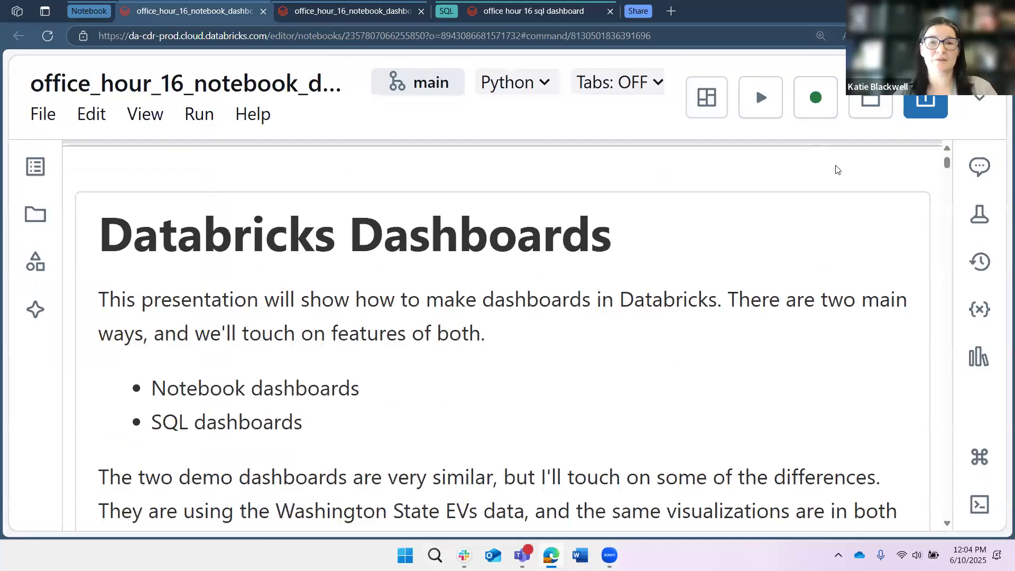
{"action": "key", "text": "F11"}
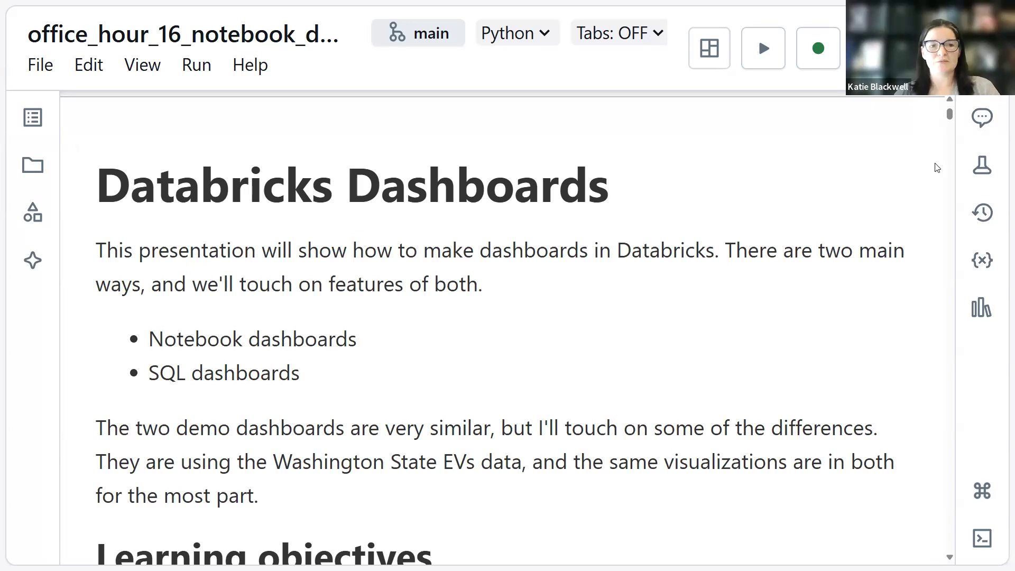
- View the notebook's list of notebook and dashboard views, and close it without switching views
{"action": "scroll", "coordinate": [937, 168], "scroll_direction": "down", "scroll_amount": 1}
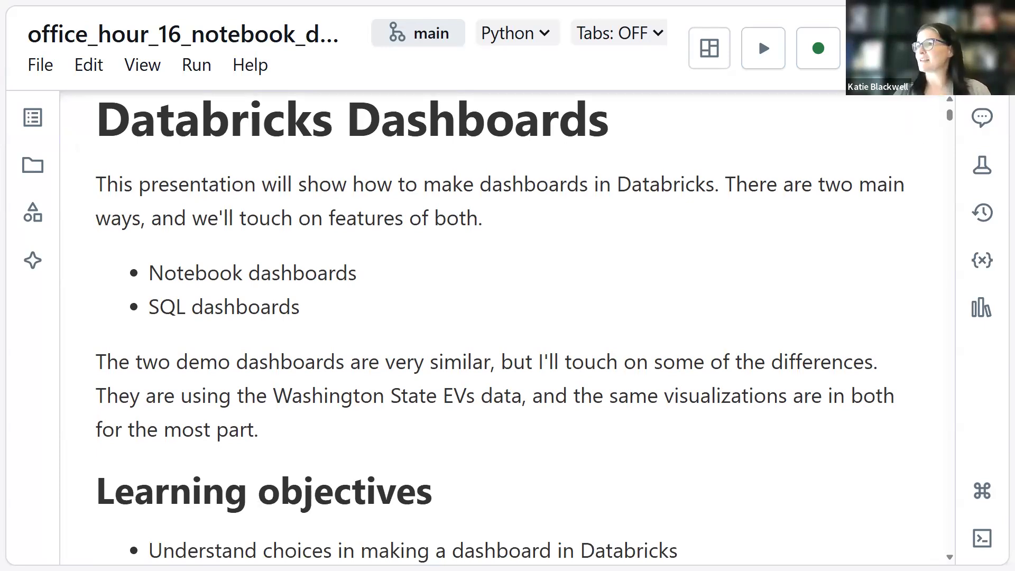
{"action": "mouse_move", "coordinate": [930, 0]}
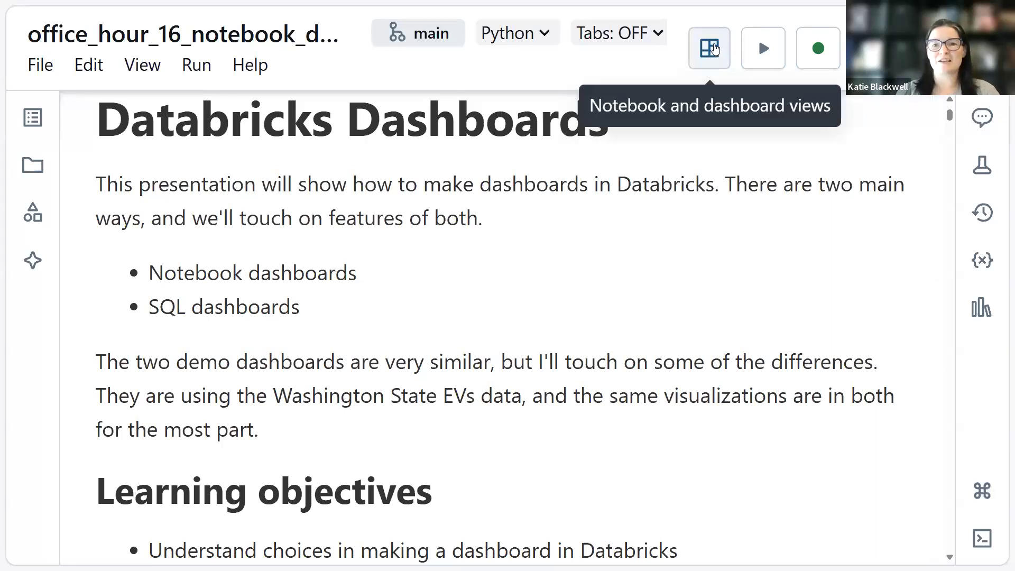
{"action": "left_click", "coordinate": [673, 112]}
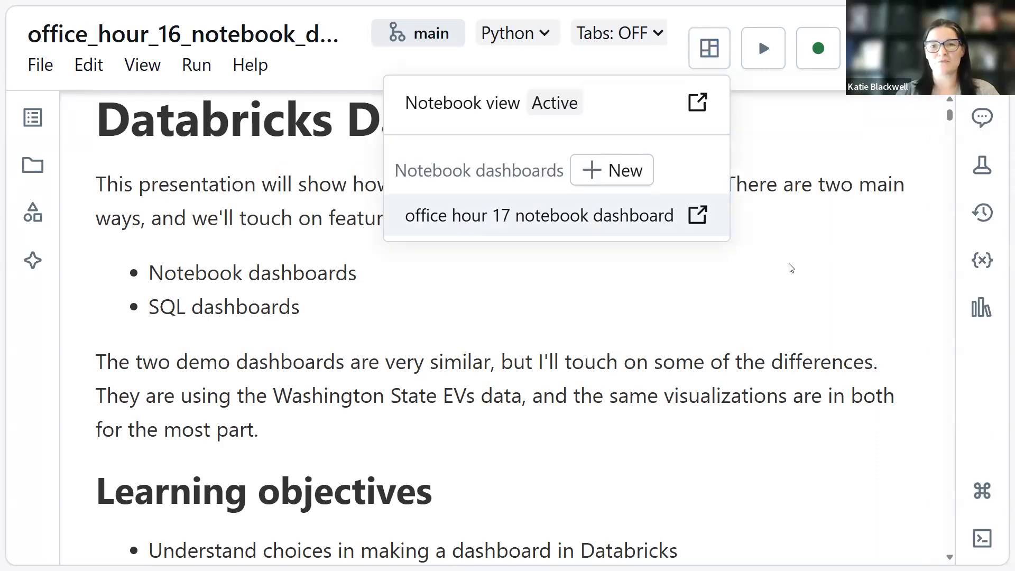
{"action": "key", "text": "Escape"}
{"action": "left_click", "coordinate": [630, 284]}
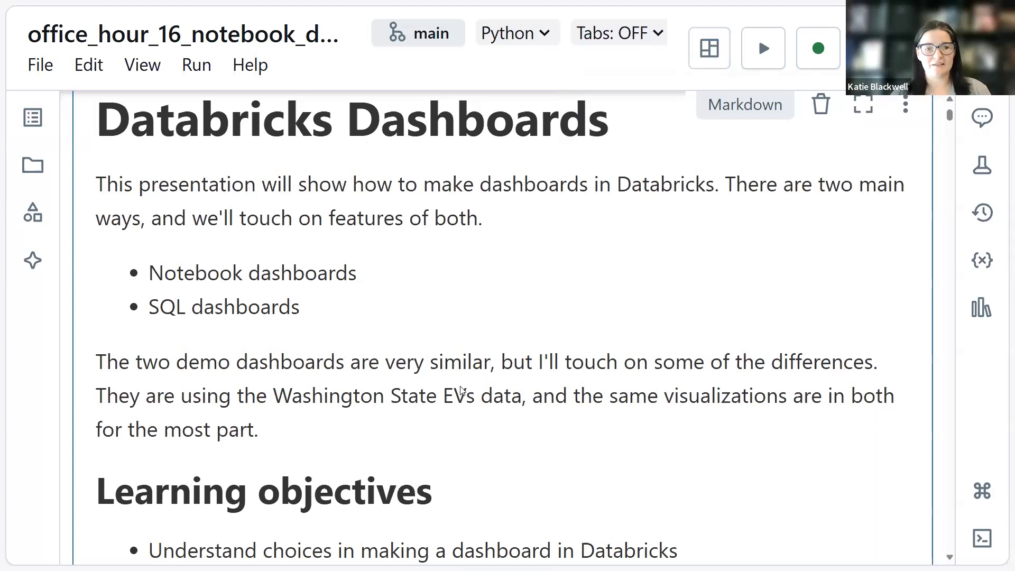
- Read the notebook's learning objectives and the introduction to the Washington state electric vehicle registration data
{"action": "scroll", "coordinate": [478, 376], "scroll_direction": "down", "scroll_amount": 3}
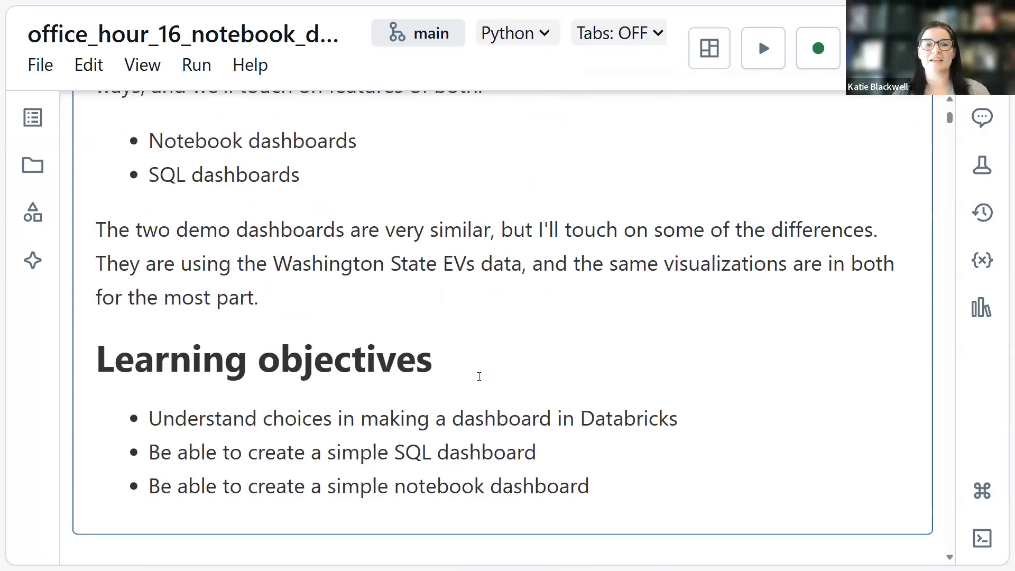
{"action": "scroll", "coordinate": [478, 376], "scroll_direction": "down", "scroll_amount": 2}
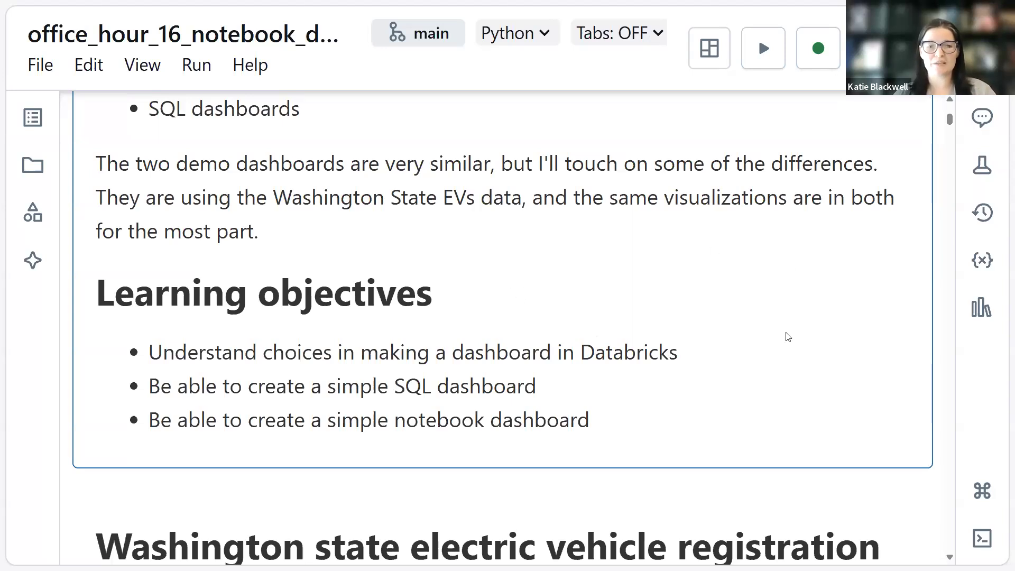
{"action": "scroll", "coordinate": [786, 335], "scroll_direction": "down", "scroll_amount": 1}
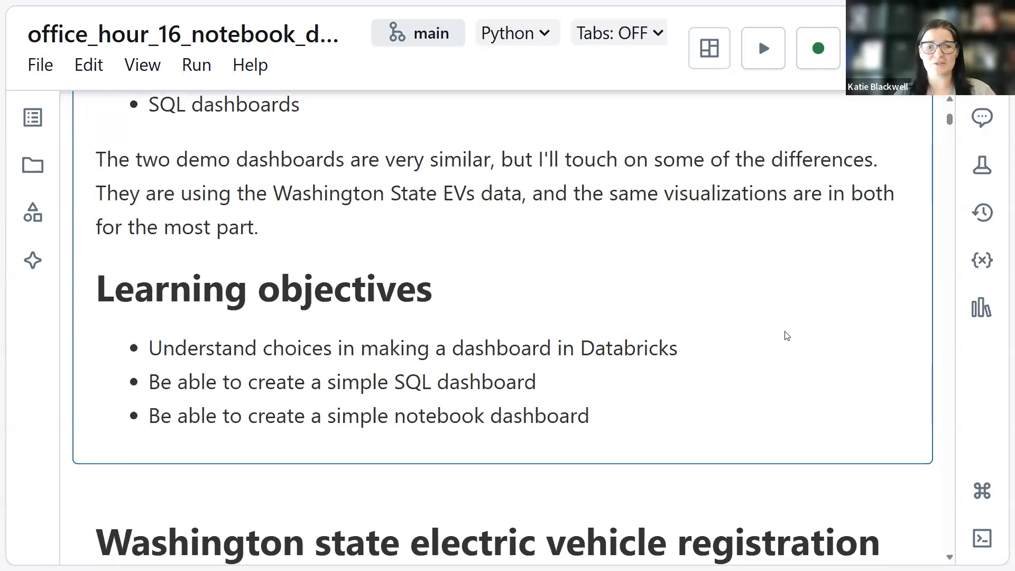
{"action": "scroll", "coordinate": [787, 335], "scroll_direction": "down", "scroll_amount": 7}
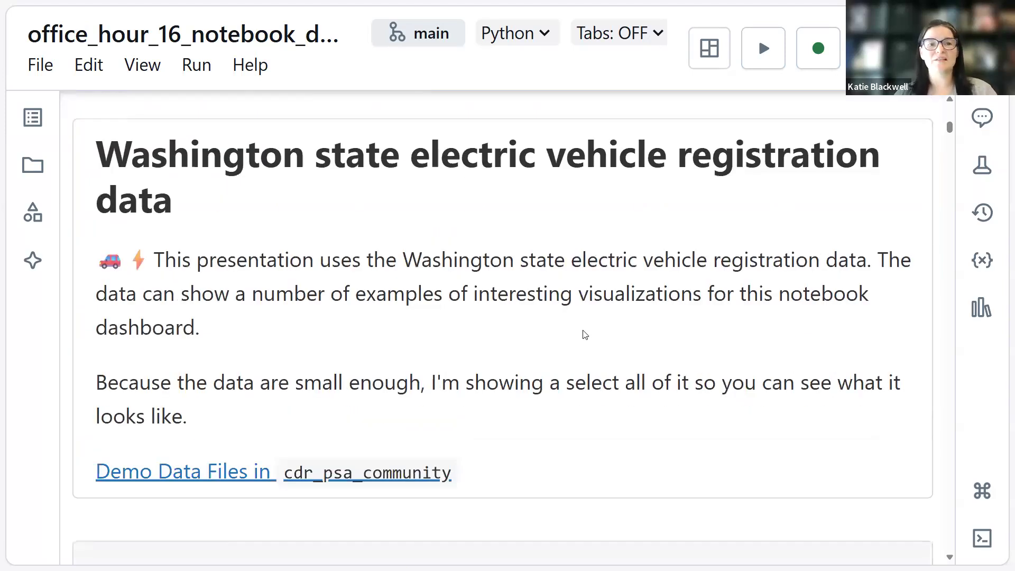
{"action": "scroll", "coordinate": [378, 242], "scroll_direction": "down", "scroll_amount": 1}
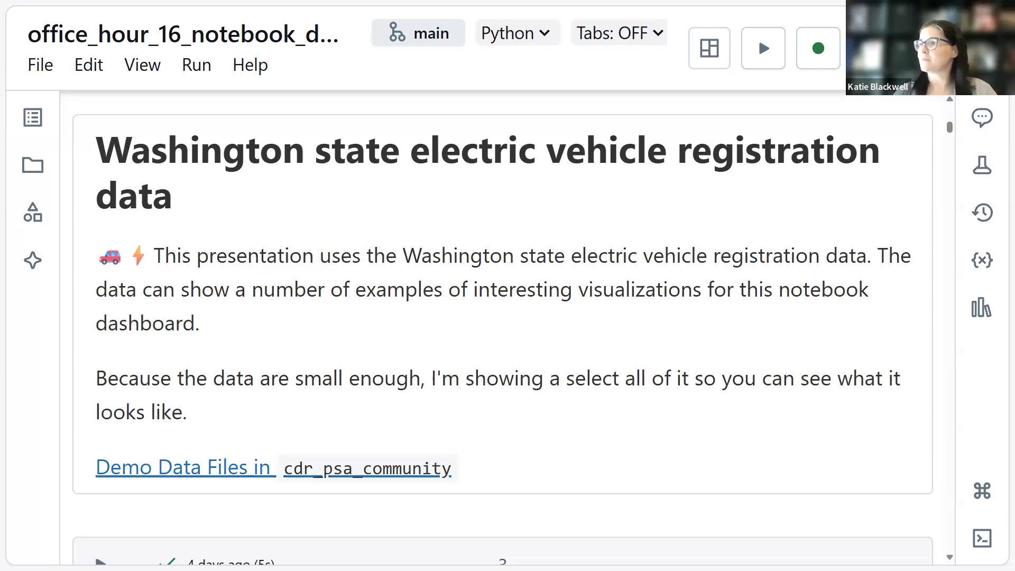
{"action": "mouse_move", "coordinate": [434, 1]}
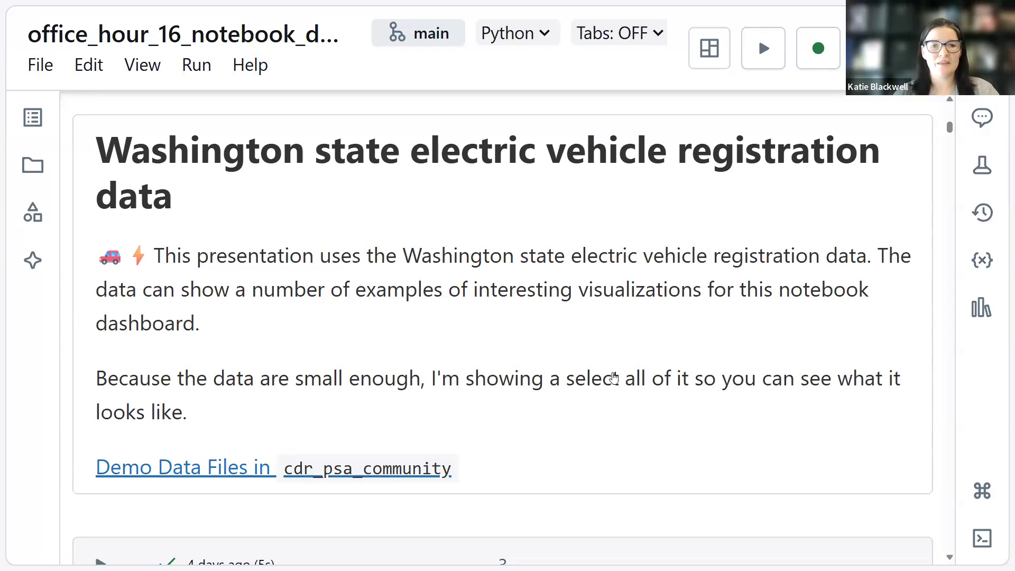
- Examine the result table of the med_wa_st_evs query across its columns, from VIN through Legislative_District
{"action": "scroll", "coordinate": [528, 335], "scroll_direction": "down", "scroll_amount": 3}
{"action": "scroll", "coordinate": [528, 335], "scroll_direction": "down", "scroll_amount": 6}
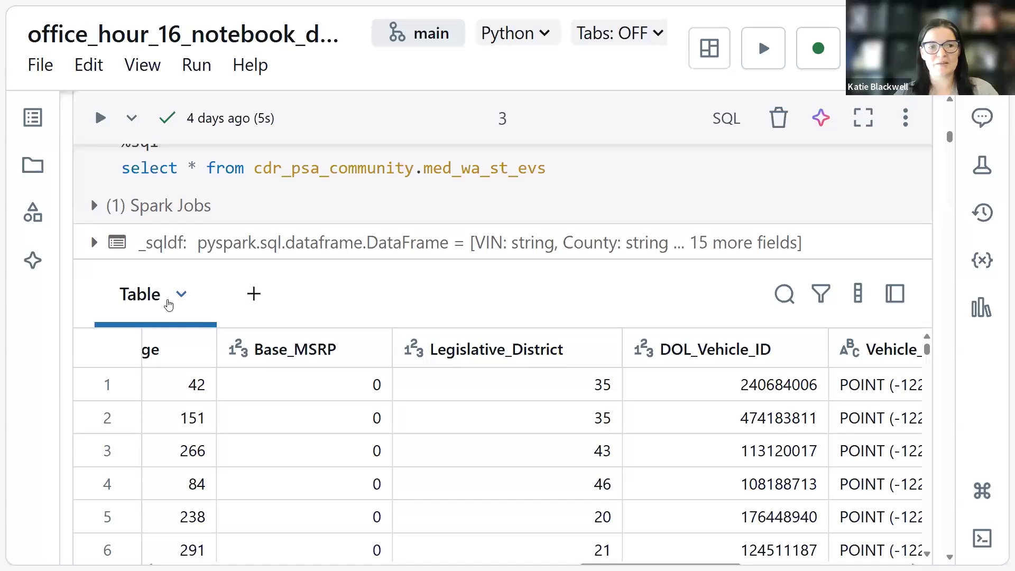
{"action": "scroll", "coordinate": [657, 488], "scroll_direction": "down", "scroll_amount": 3}
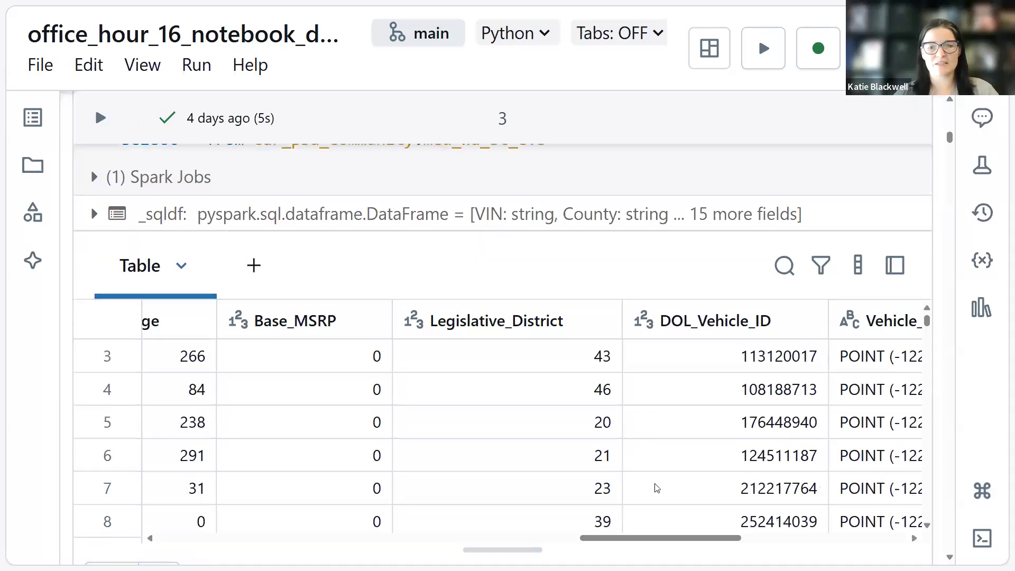
{"action": "scroll", "coordinate": [657, 488], "scroll_direction": "down", "scroll_amount": 1}
{"action": "left_click_drag", "start_coordinate": [210, 505], "coordinate": [256, 503]}
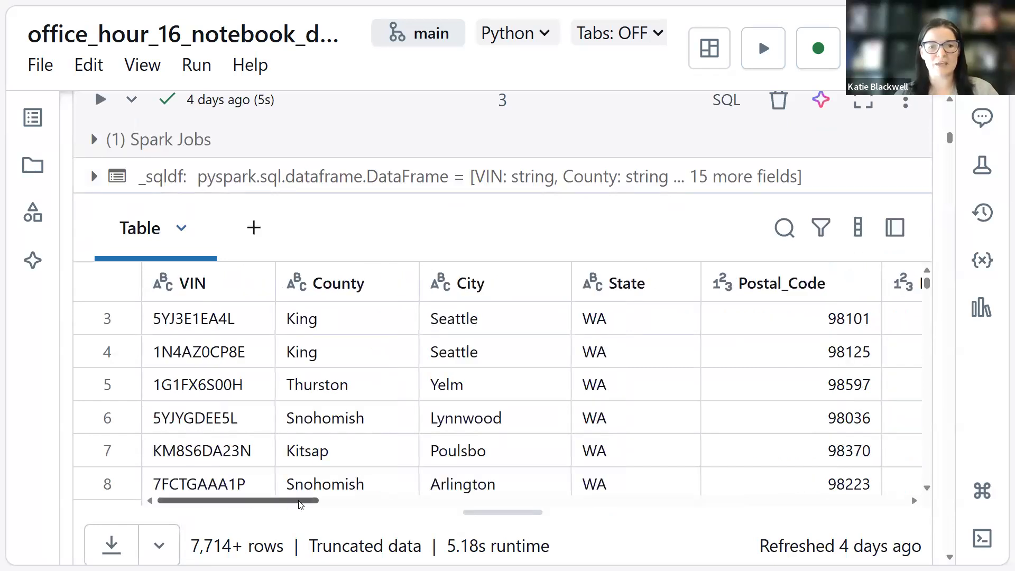
{"action": "left_click_drag", "start_coordinate": [300, 504], "coordinate": [338, 504]}
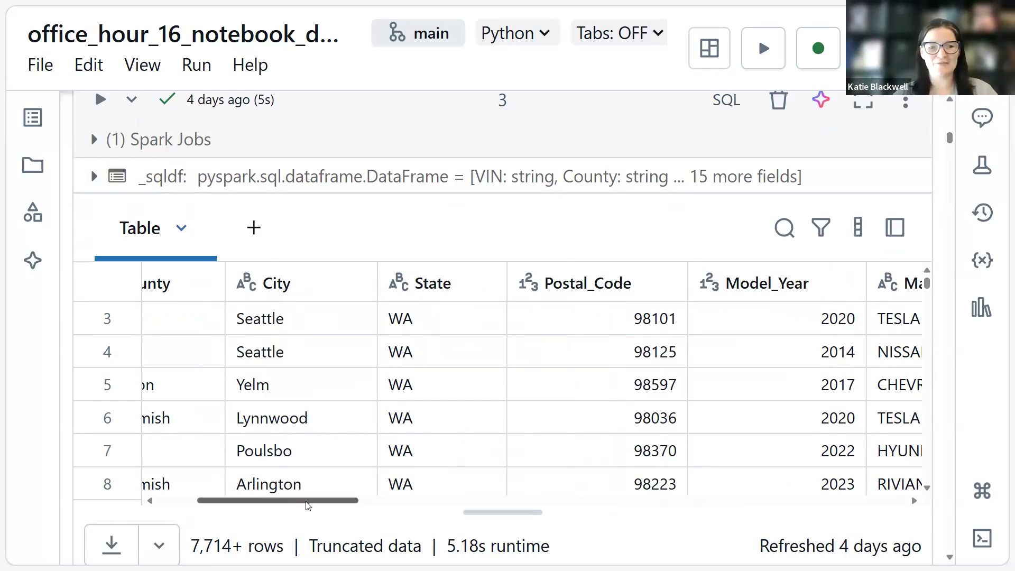
{"action": "left_click_drag", "start_coordinate": [308, 506], "coordinate": [333, 502]}
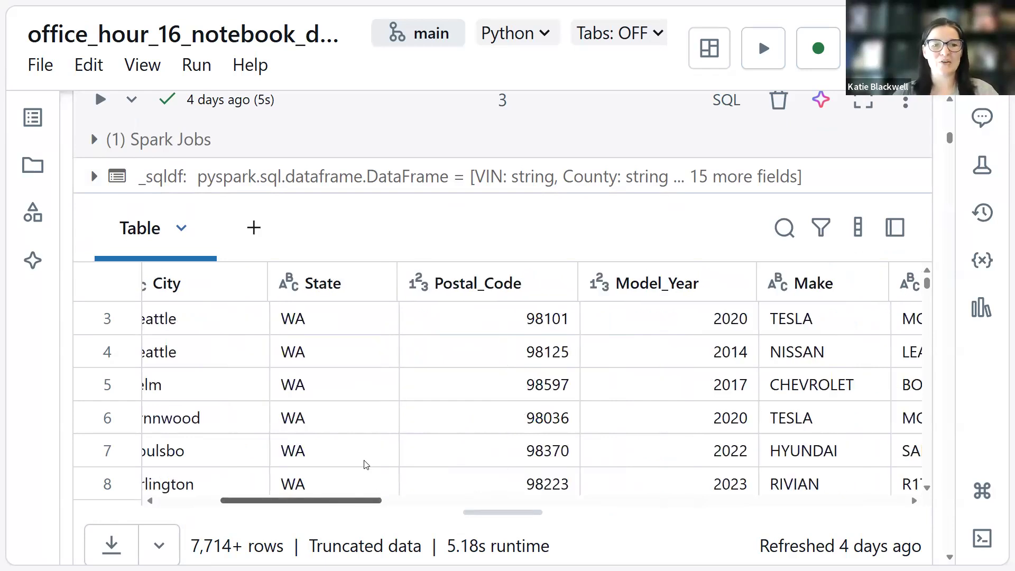
{"action": "scroll", "coordinate": [365, 464], "scroll_direction": "right", "scroll_amount": 6}
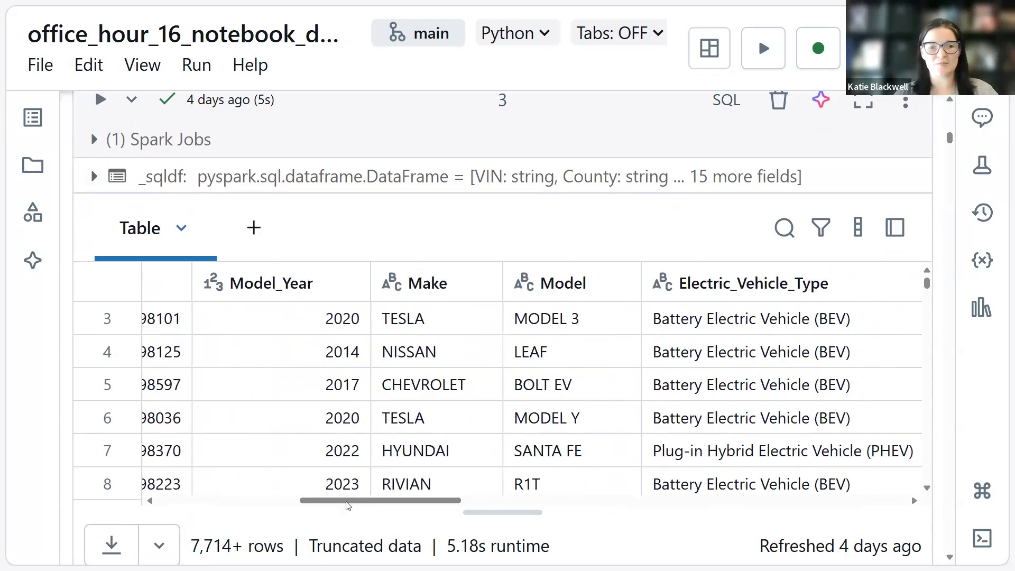
{"action": "left_click_drag", "start_coordinate": [373, 502], "coordinate": [375, 502]}
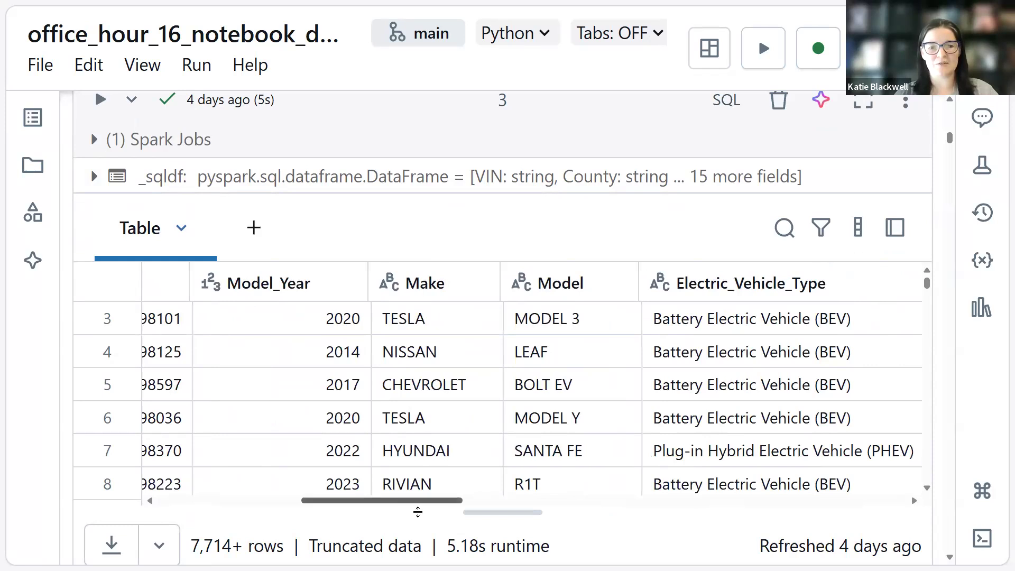
{"action": "scroll", "coordinate": [312, 391], "scroll_direction": "right", "scroll_amount": 3}
{"action": "scroll", "coordinate": [558, 504], "scroll_direction": "right", "scroll_amount": 1}
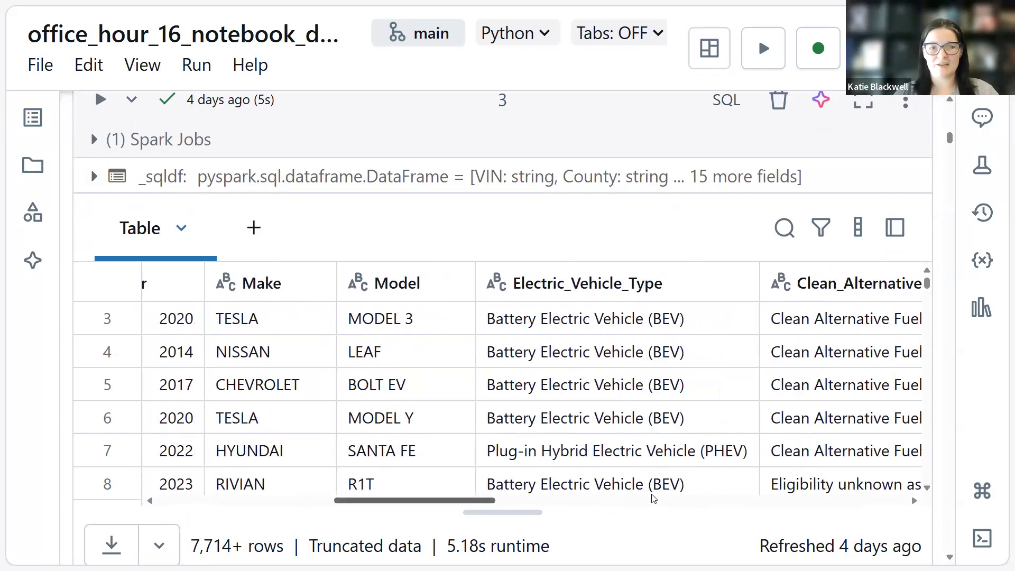
{"action": "scroll", "coordinate": [649, 497], "scroll_direction": "right", "scroll_amount": 5}
{"action": "scroll", "coordinate": [503, 297], "scroll_direction": "right", "scroll_amount": 2}
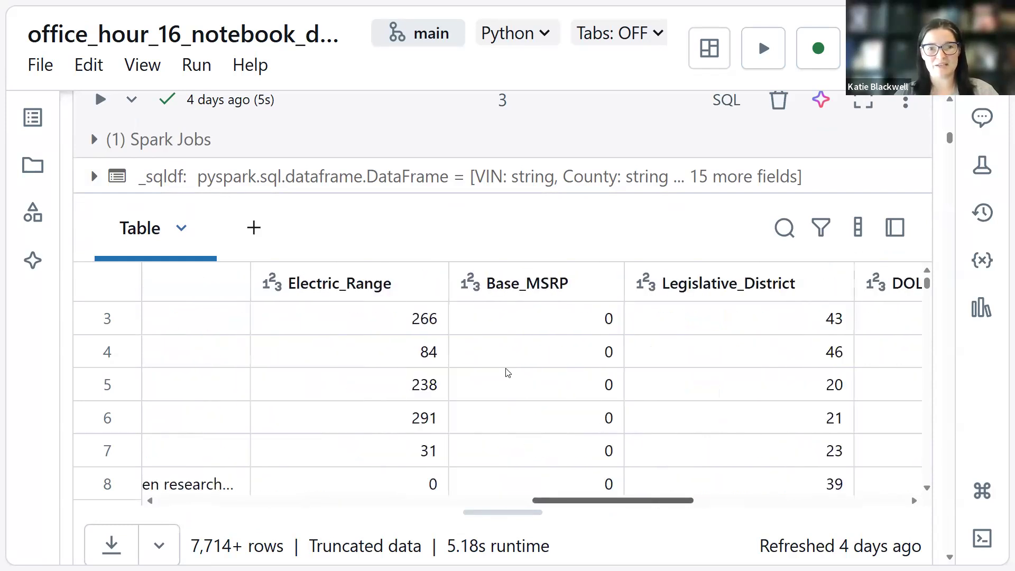
{"action": "left_click_drag", "start_coordinate": [588, 427], "coordinate": [591, 479]}
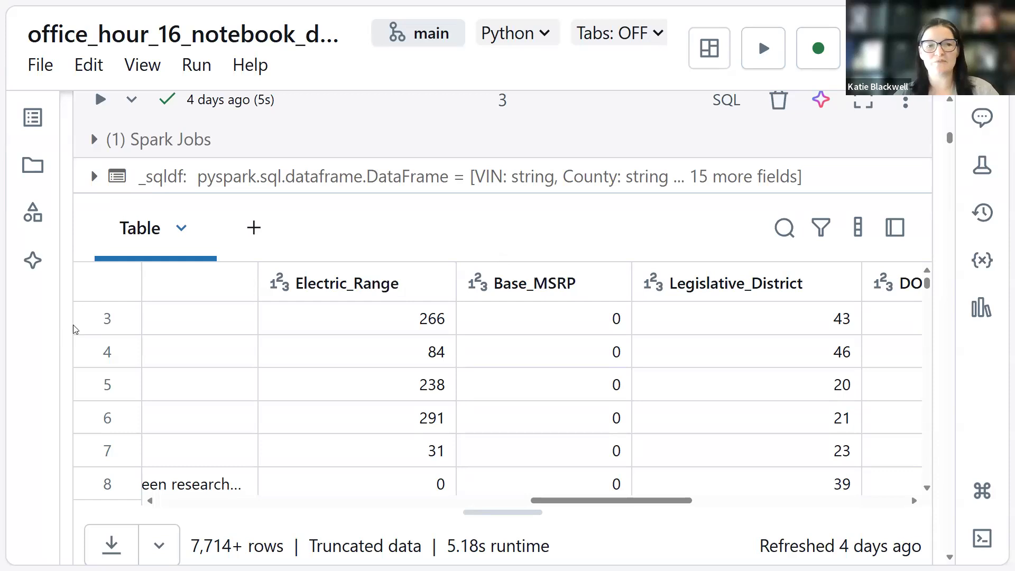
- Read the notebook's SQL dashboards section through to its list of tutorial resources
{"action": "scroll", "coordinate": [67, 336], "scroll_direction": "down", "scroll_amount": 1}
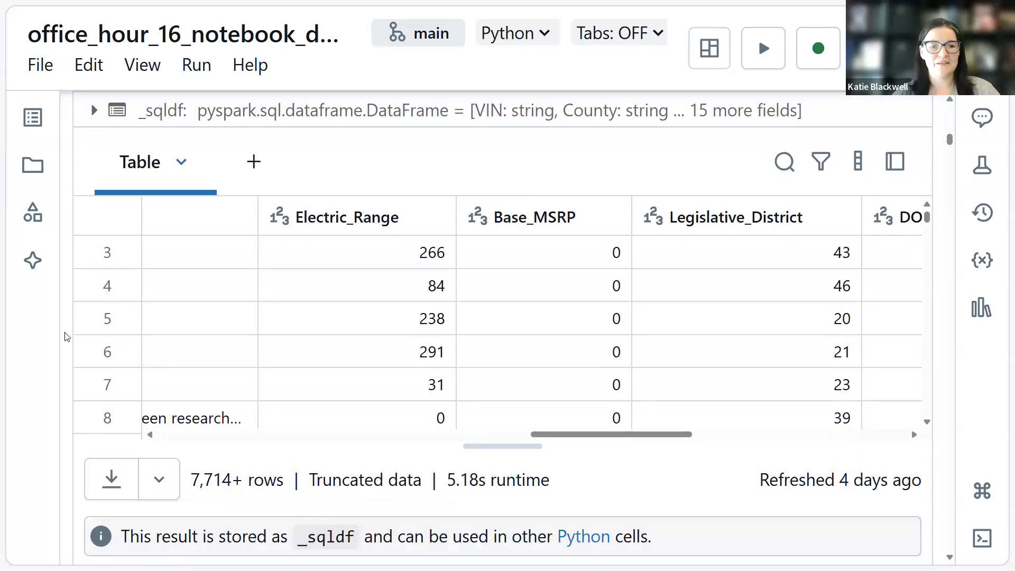
{"action": "scroll", "coordinate": [67, 337], "scroll_direction": "down", "scroll_amount": 3}
{"action": "scroll", "coordinate": [67, 336], "scroll_direction": "down", "scroll_amount": 6}
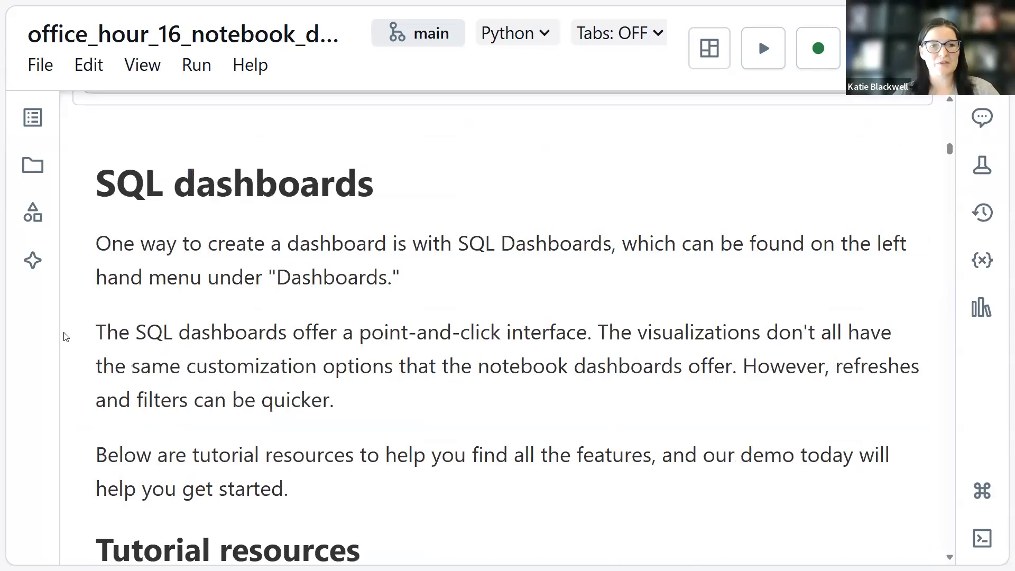
{"action": "scroll", "coordinate": [66, 337], "scroll_direction": "down", "scroll_amount": 1}
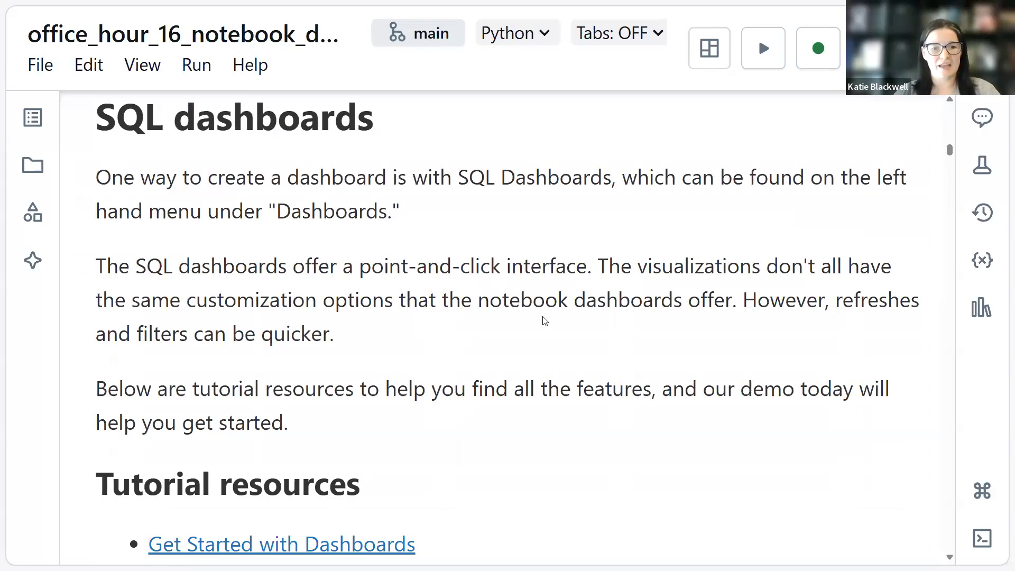
{"action": "scroll", "coordinate": [308, 272], "scroll_direction": "down", "scroll_amount": 3}
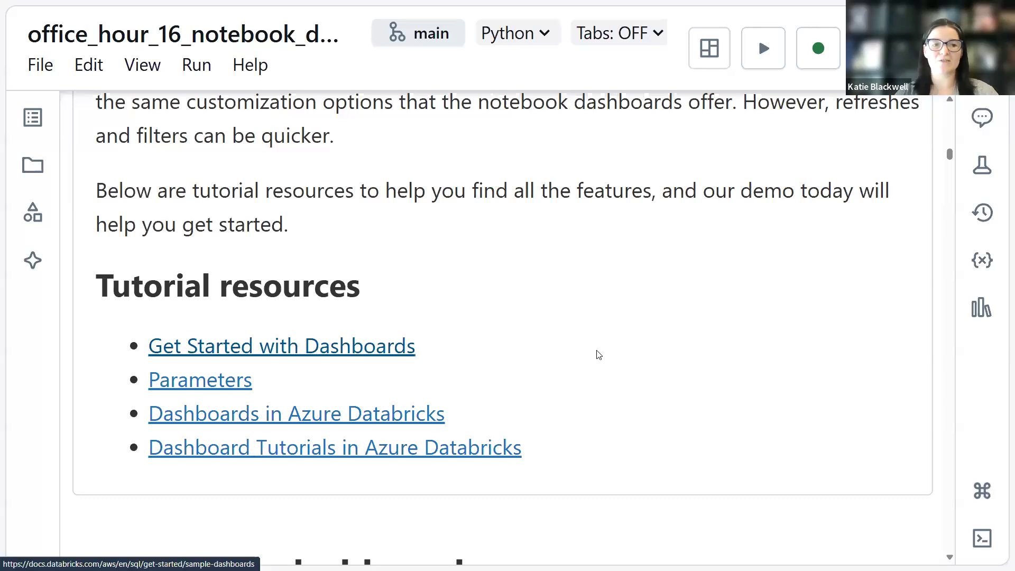
- Open the Get Started with Dashboards tutorial link in a new browser tab and switch to it
{"action": "right_click", "coordinate": [378, 347]}
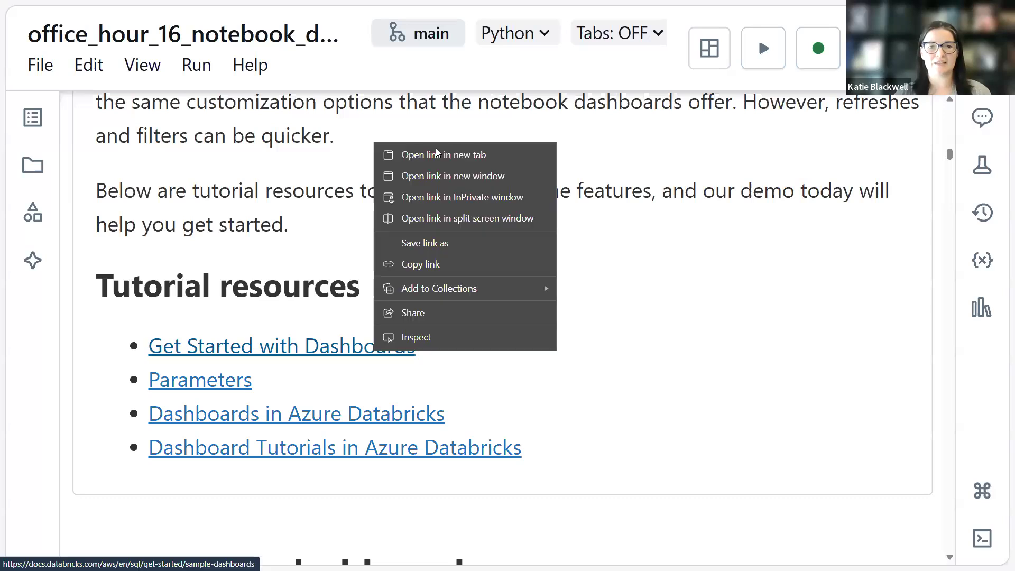
{"action": "left_click", "coordinate": [435, 153]}
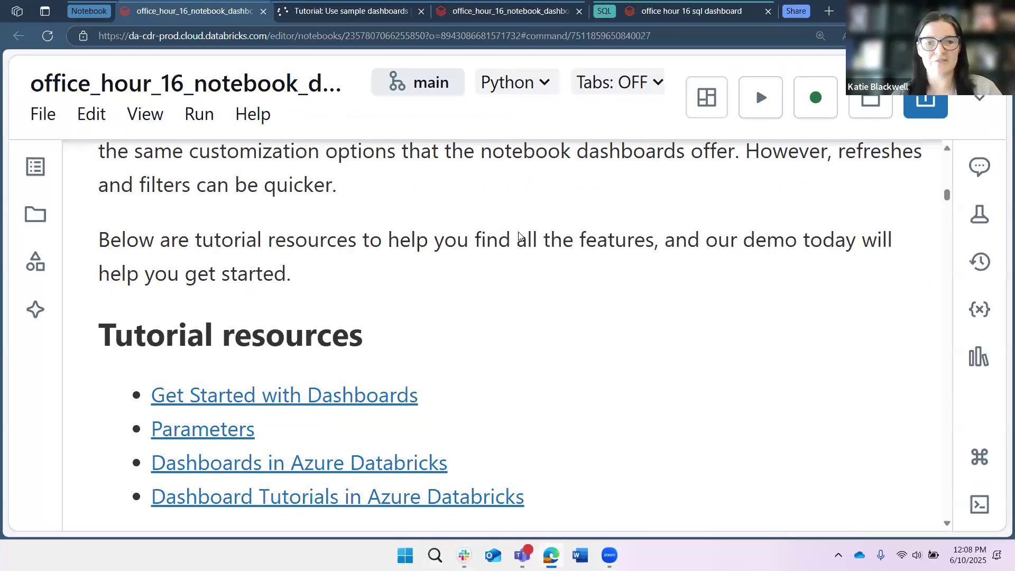
{"action": "key", "text": "ctrl+Tab"}
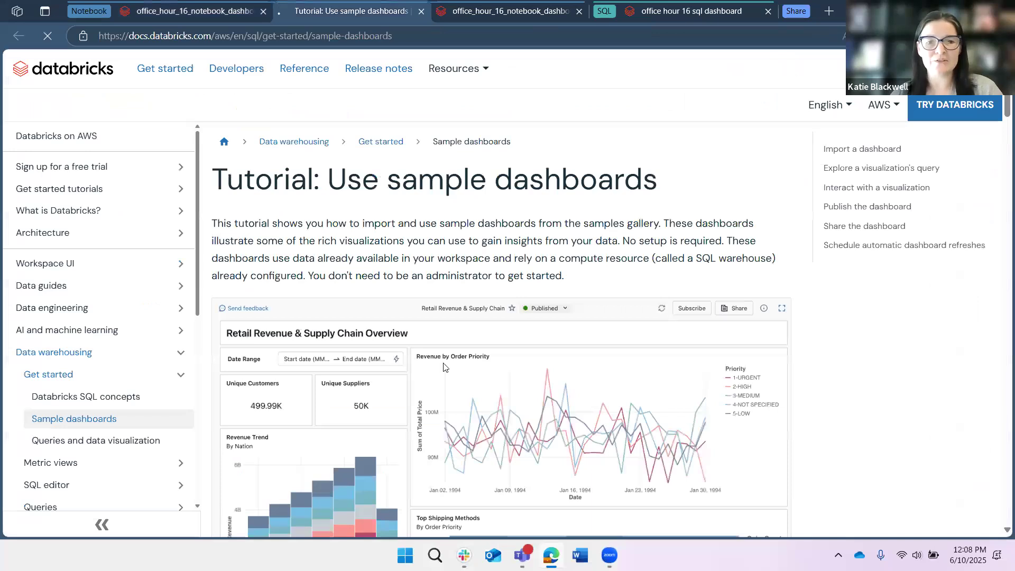
- Look through the sample dashboards tutorial, from the example dashboard to the section on exploring a visualization's query
{"action": "scroll", "coordinate": [686, 306], "scroll_direction": "down", "scroll_amount": 6}
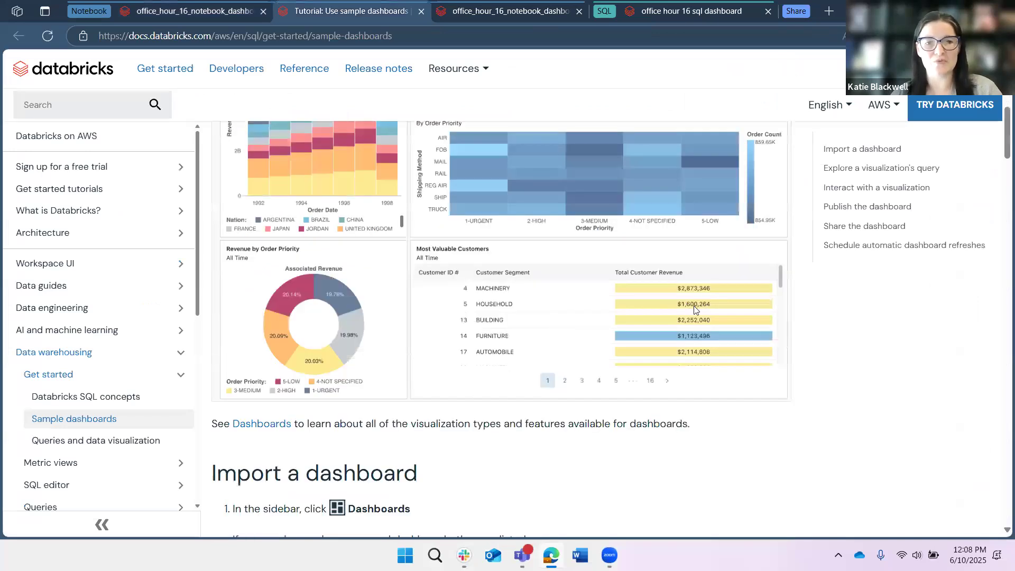
{"action": "scroll", "coordinate": [695, 306], "scroll_direction": "down", "scroll_amount": 8}
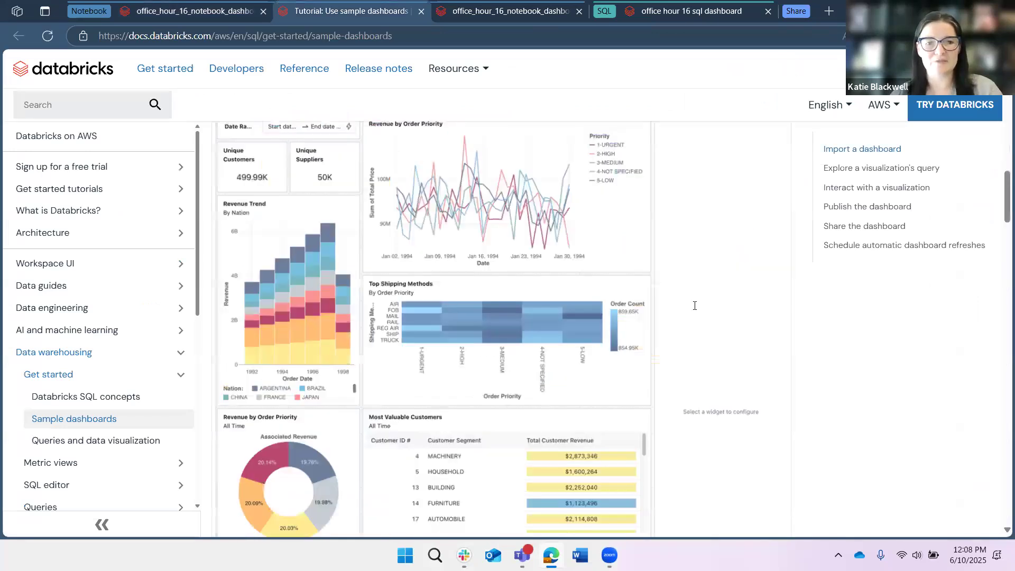
{"action": "scroll", "coordinate": [694, 306], "scroll_direction": "down", "scroll_amount": 8}
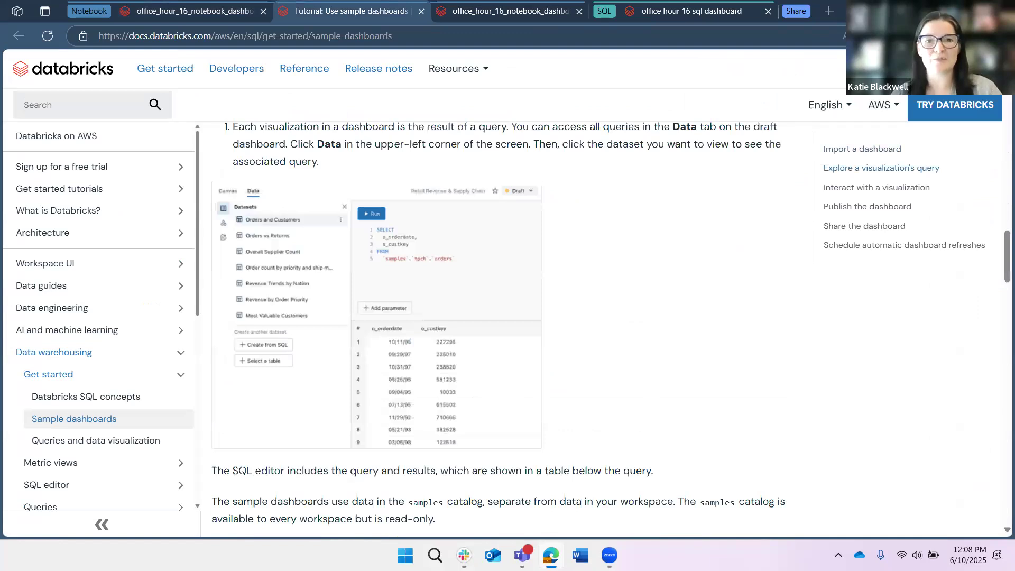
- Read the tutorial through to its Publish the dashboard section, and close the tutorial to return to the notebook
{"action": "scroll", "coordinate": [694, 305], "scroll_direction": "down", "scroll_amount": 10}
{"action": "scroll", "coordinate": [695, 306], "scroll_direction": "down", "scroll_amount": 3}
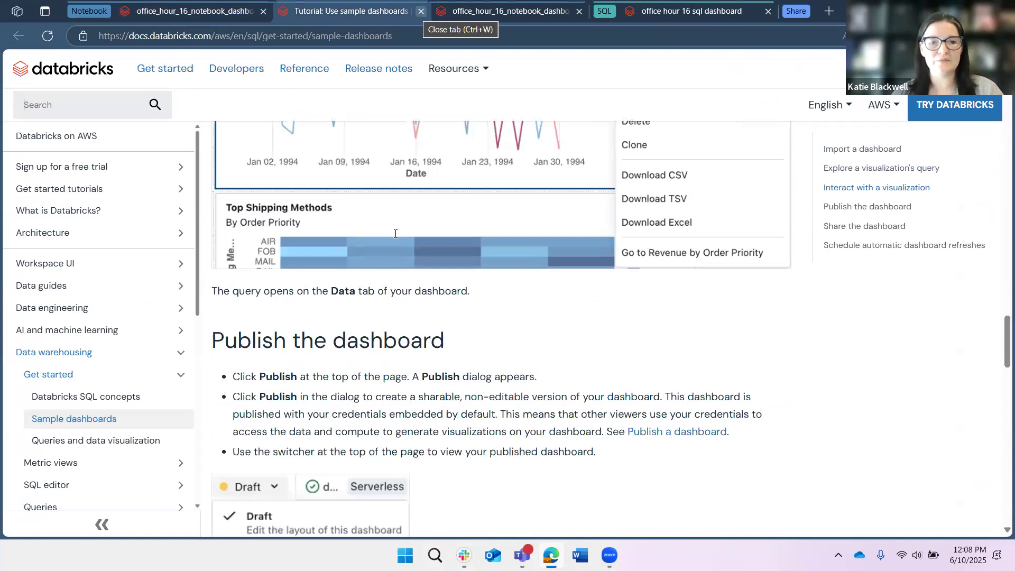
{"action": "key", "text": "ctrl+w"}
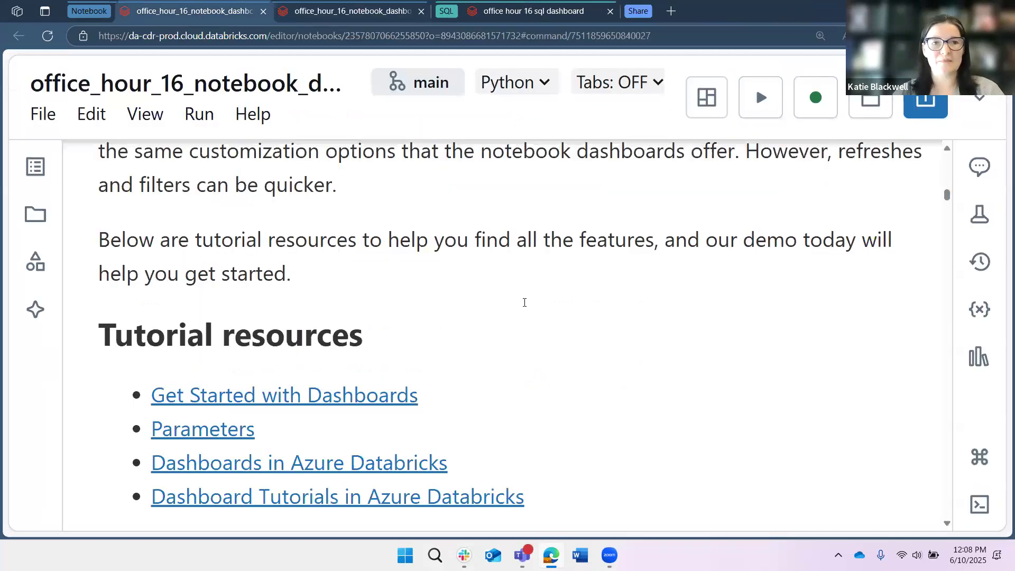
{"action": "left_click", "coordinate": [524, 302]}
{"action": "scroll", "coordinate": [524, 302], "scroll_direction": "up", "scroll_amount": 3}
- Switch to the office hour 16 sql dashboard and look over its widgets, from the header down to the King County map
{"action": "left_click", "coordinate": [518, 11]}
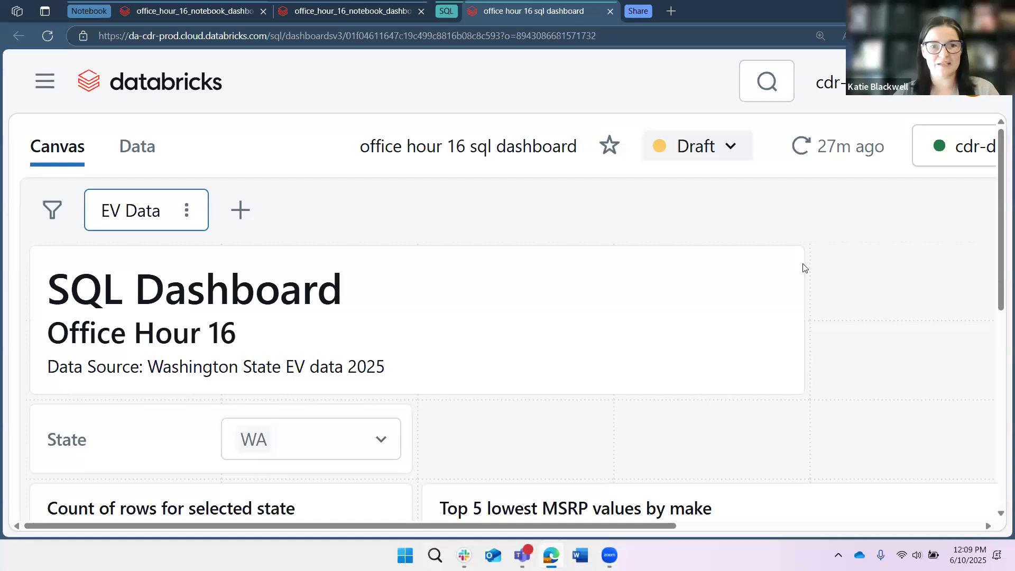
{"action": "scroll", "coordinate": [285, 218], "scroll_direction": "down", "scroll_amount": 6}
{"action": "scroll", "coordinate": [806, 267], "scroll_direction": "down", "scroll_amount": 2}
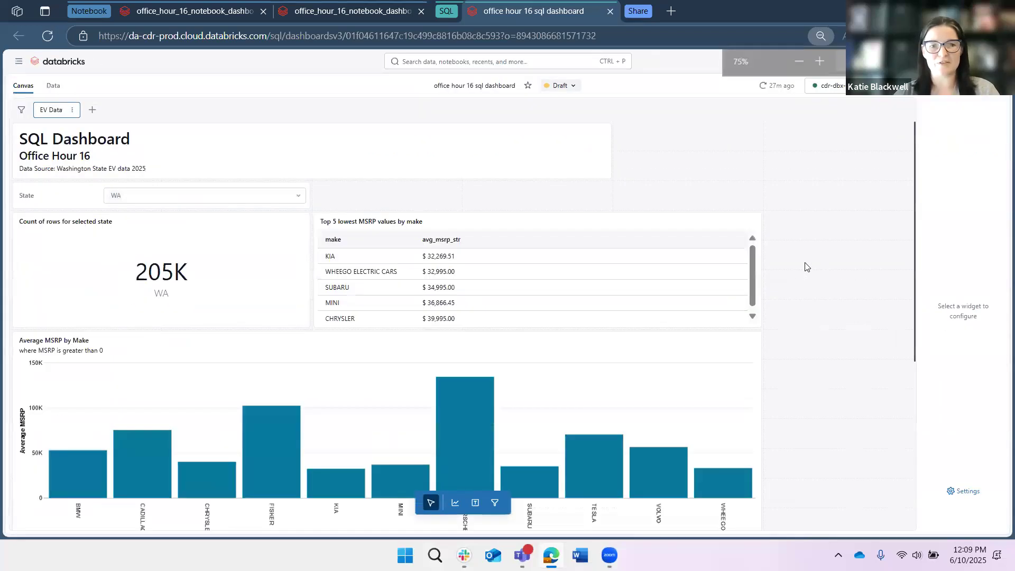
{"action": "scroll", "coordinate": [824, 177], "scroll_direction": "down", "scroll_amount": 5}
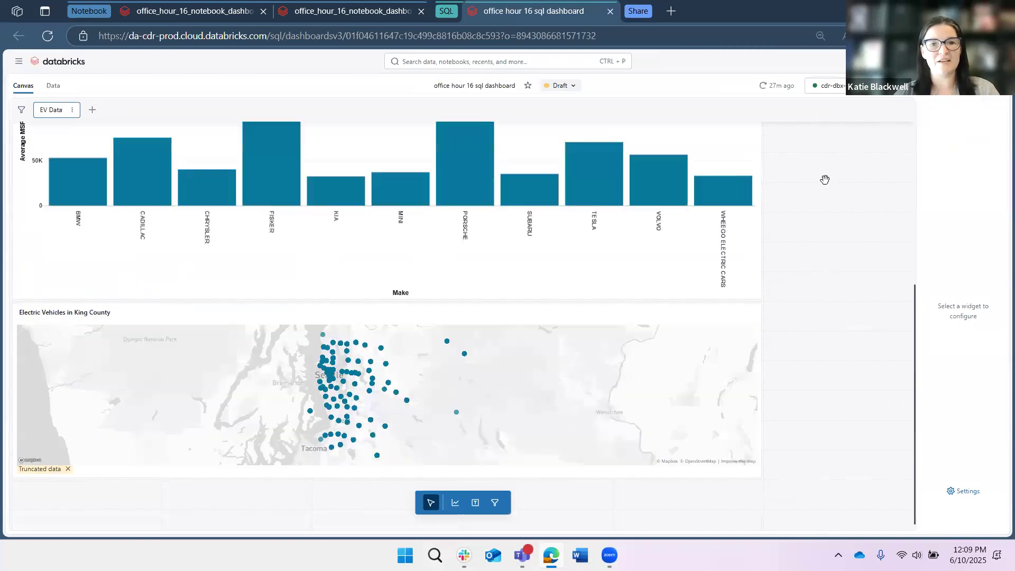
{"action": "scroll", "coordinate": [11, 211], "scroll_direction": "up", "scroll_amount": 5}
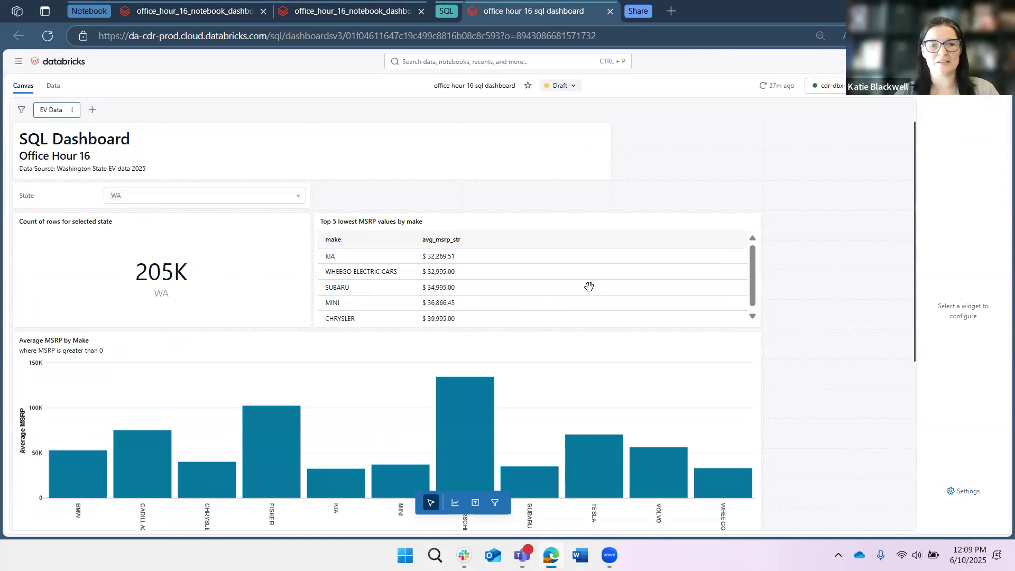
{"action": "scroll", "coordinate": [589, 286], "scroll_direction": "down", "scroll_amount": 6}
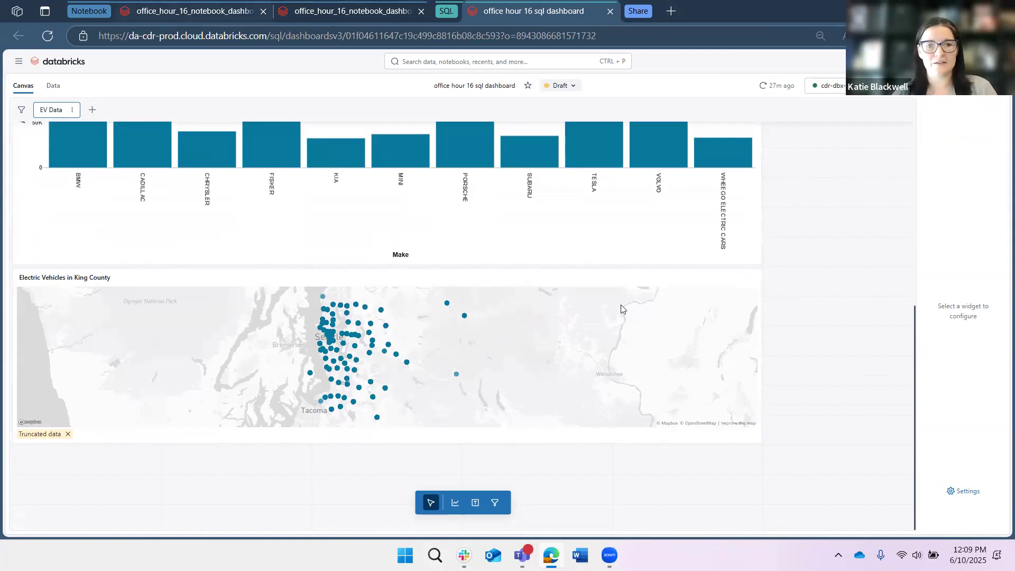
- Return to the notebook, enlarge the page, and examine the Vehicle_Location column in the med_wa_st_evs query results
{"action": "key", "text": "ctrl+Tab"}
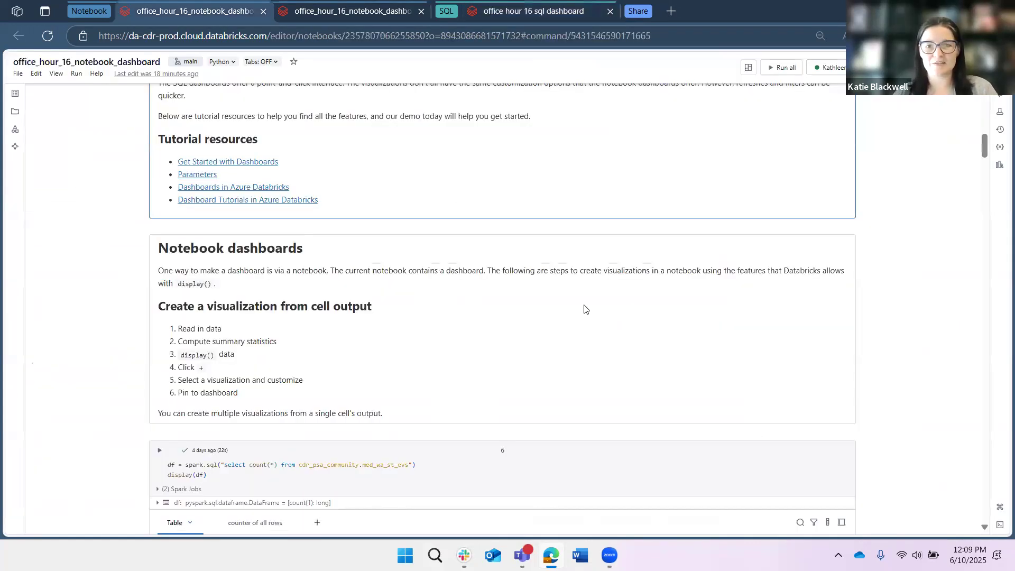
{"action": "scroll", "coordinate": [586, 308], "scroll_direction": "up", "scroll_amount": 5}
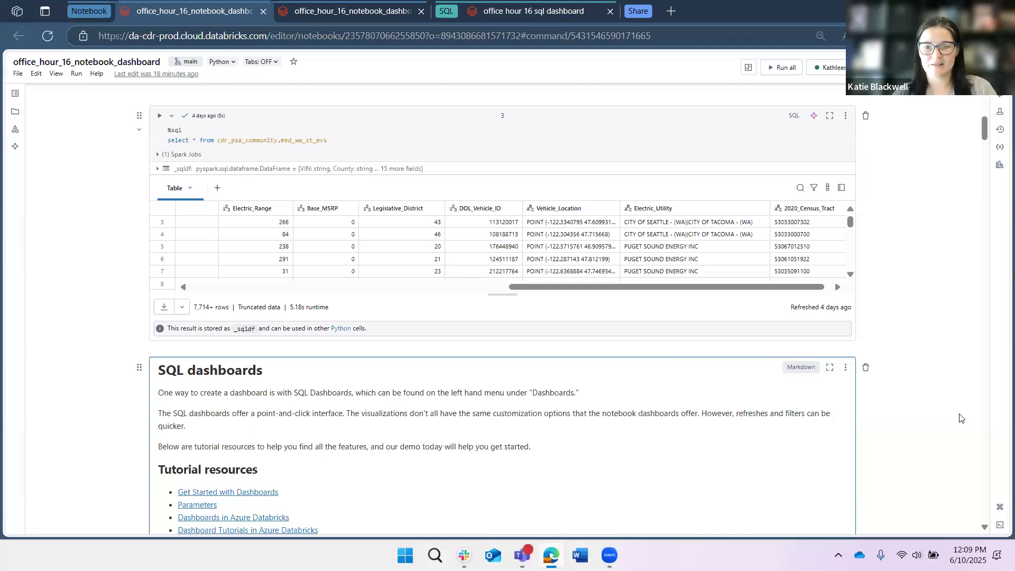
{"action": "key", "text": "ctrl+plus"}
{"action": "key", "text": "ctrl+plus"}
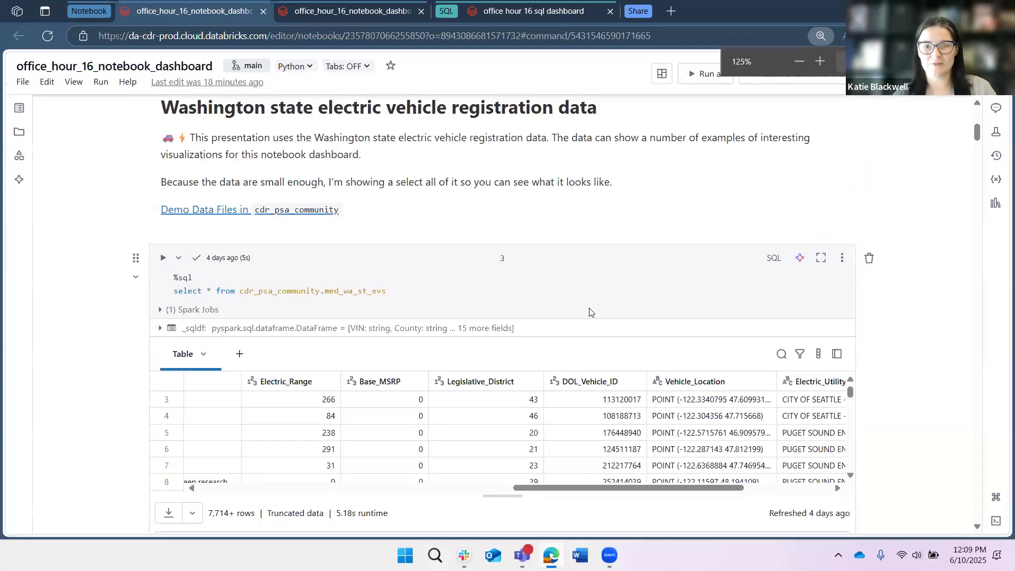
{"action": "key", "text": "ctrl+plus"}
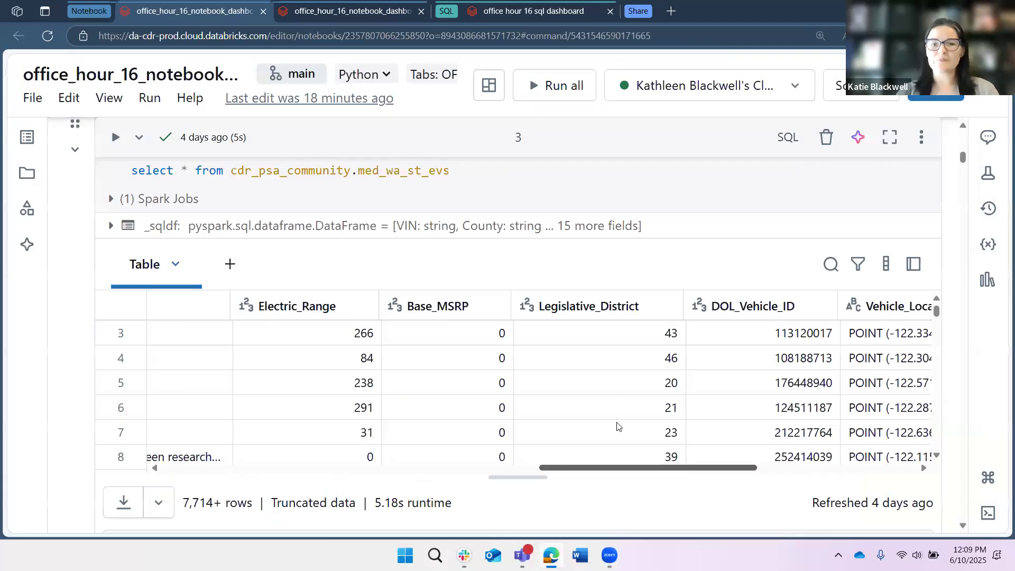
{"action": "scroll", "coordinate": [618, 397], "scroll_direction": "right", "scroll_amount": 5}
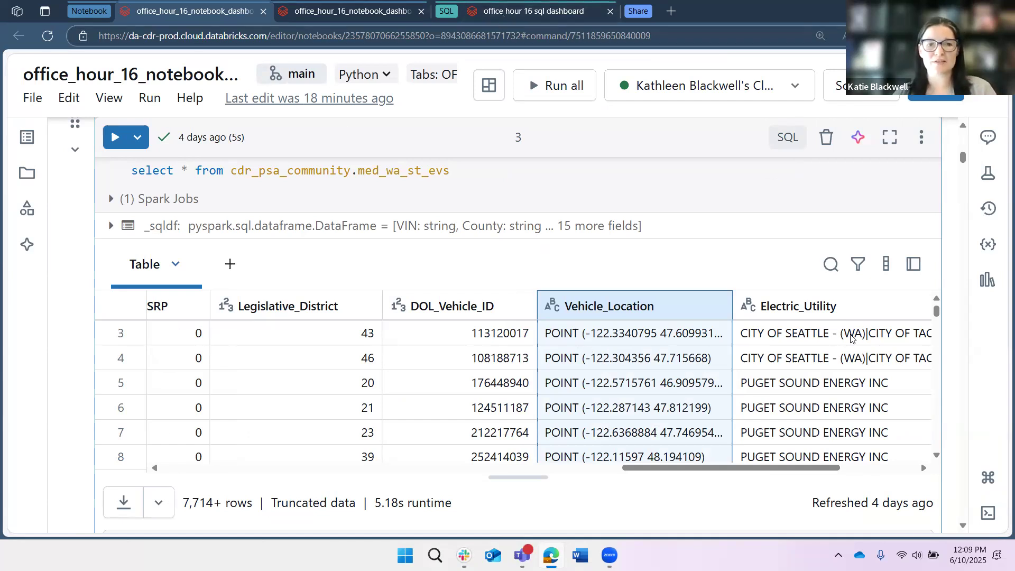
- Go back to the SQL dashboard, open the workspace's Dashboards page in a new browser tab, and create a new dashboard there
{"action": "key", "text": "ctrl+Tab"}
{"action": "scroll", "coordinate": [652, 285], "scroll_direction": "up", "scroll_amount": 5}
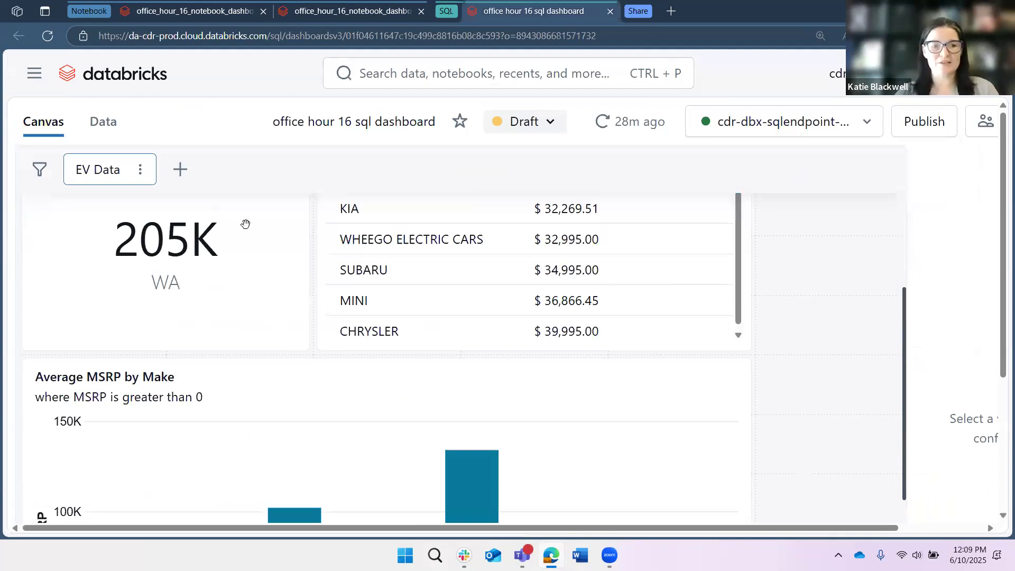
{"action": "scroll", "coordinate": [201, 227], "scroll_direction": "up", "scroll_amount": 5}
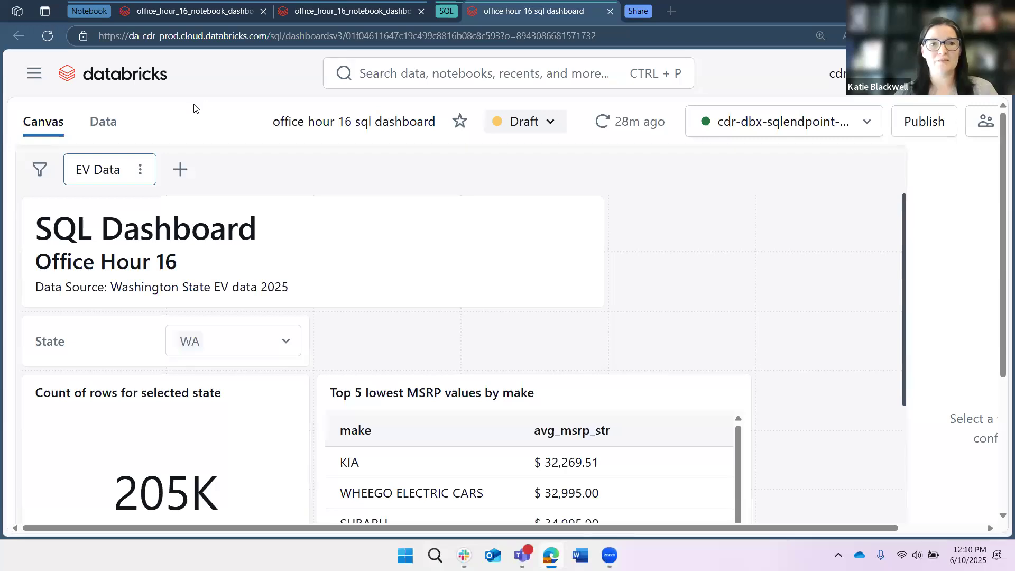
{"action": "left_click", "coordinate": [34, 73]}
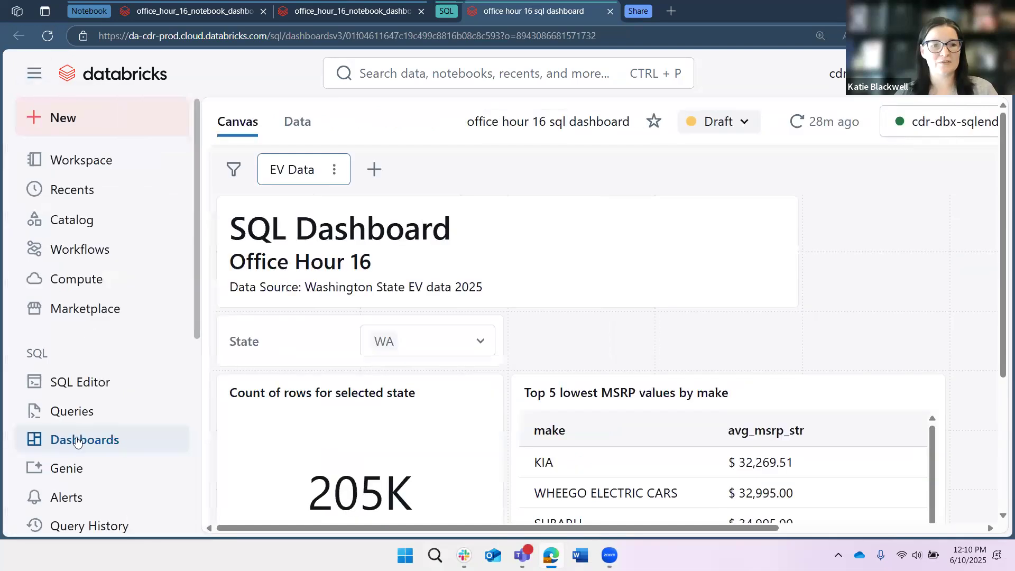
{"action": "right_click", "coordinate": [87, 446]}
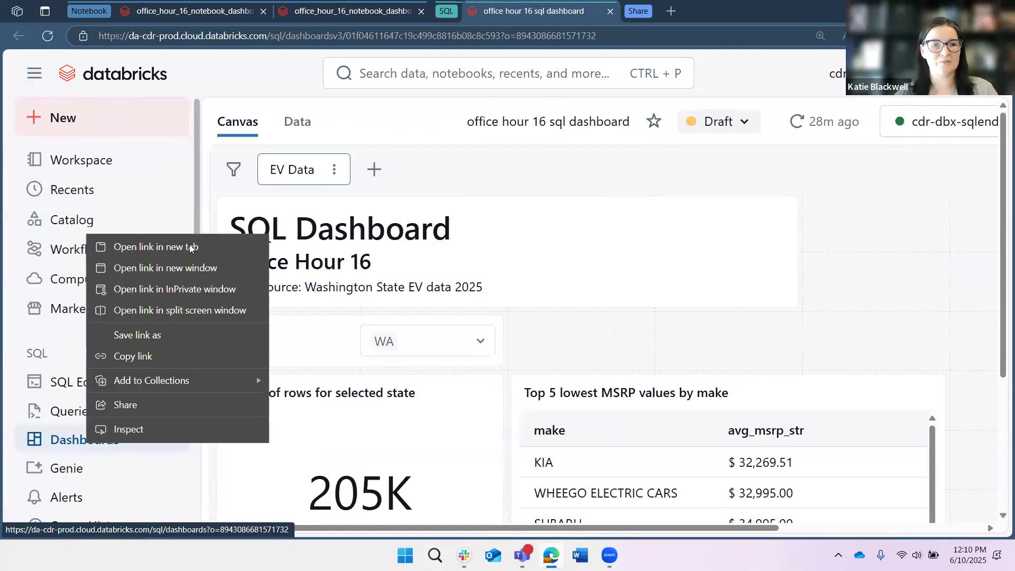
{"action": "left_click", "coordinate": [675, 18]}
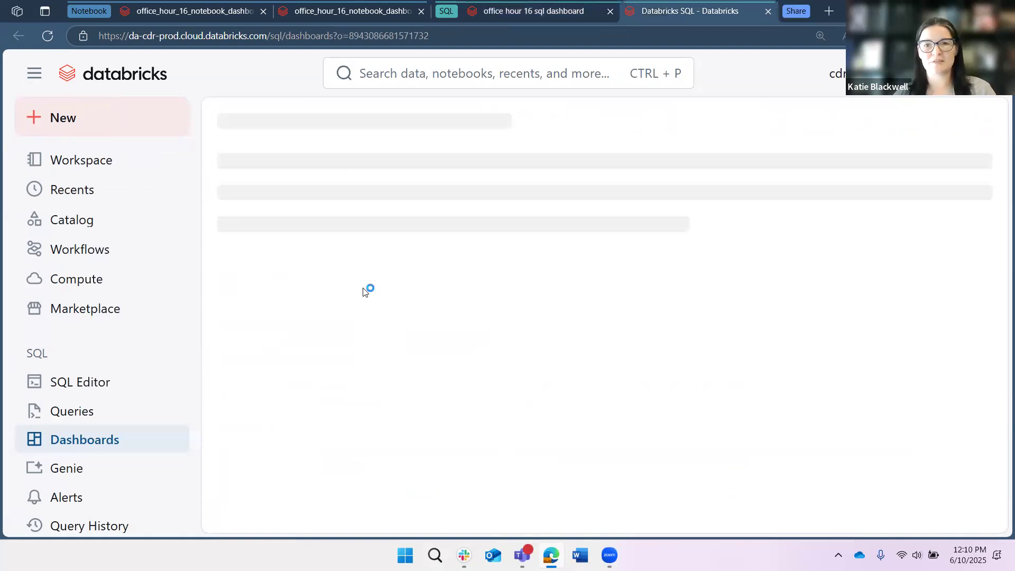
{"action": "left_click", "coordinate": [885, 136]}
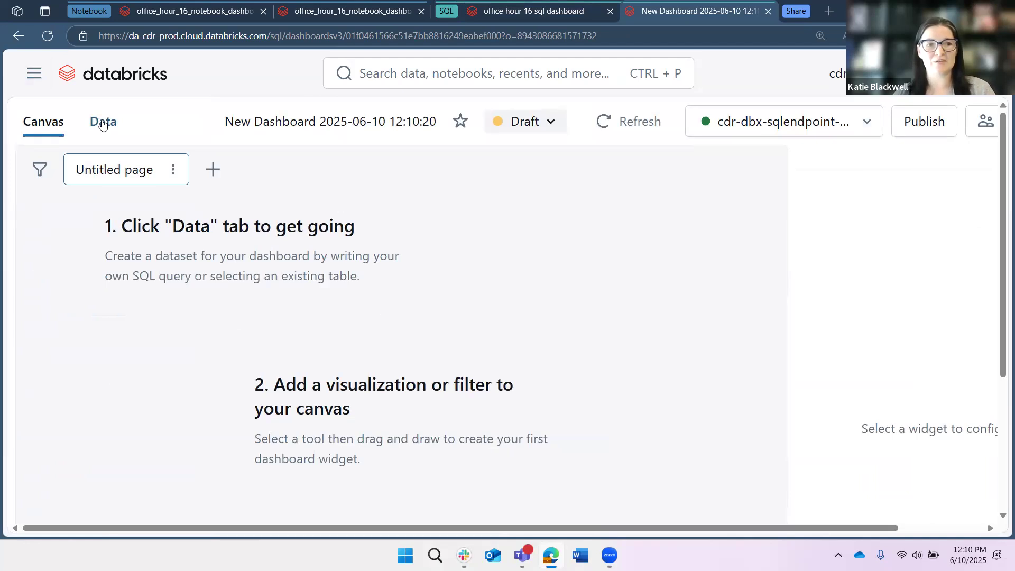
- Review the new dashboard's options for adding datasets and its canvas guidance on visualizations, text boxes and filters
{"action": "left_click", "coordinate": [129, 258]}
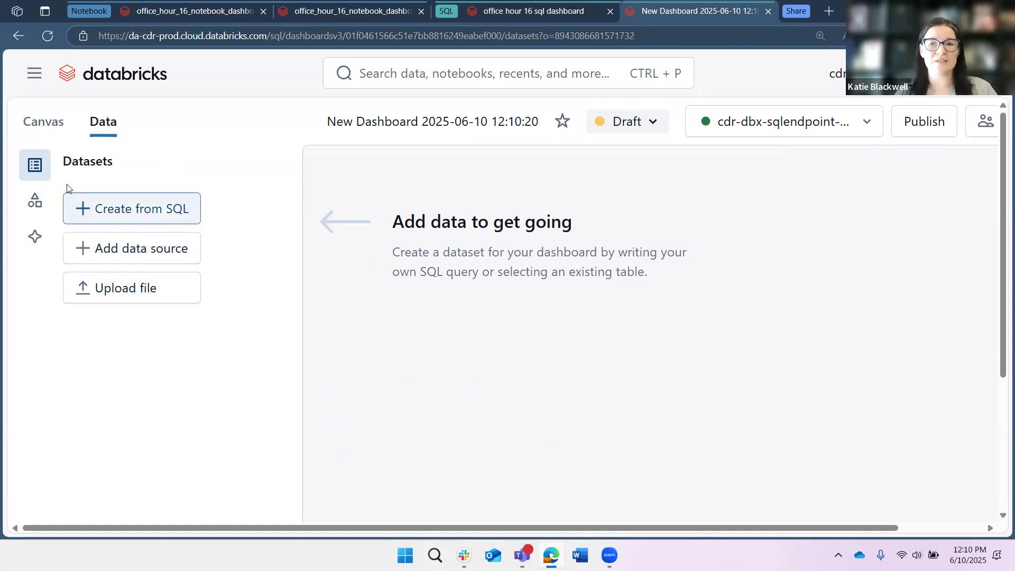
{"action": "left_click", "coordinate": [35, 126]}
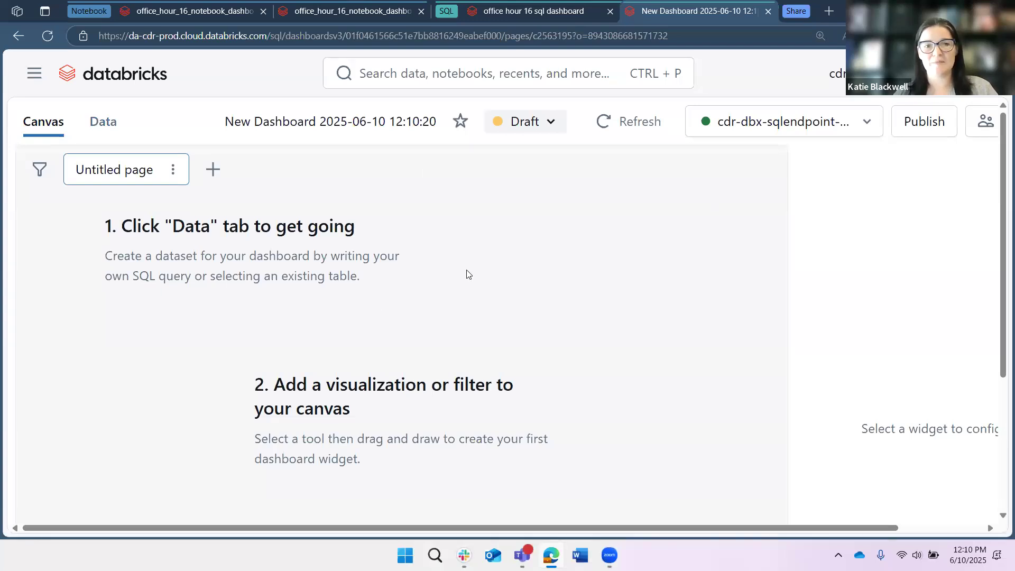
{"action": "scroll", "coordinate": [466, 275], "scroll_direction": "down", "scroll_amount": 4}
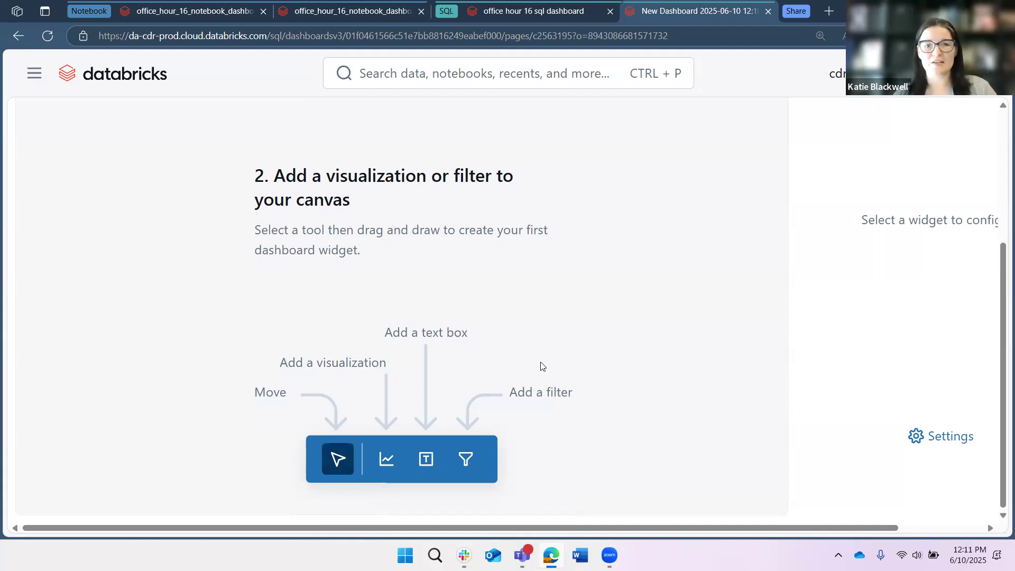
{"action": "scroll", "coordinate": [535, 363], "scroll_direction": "up", "scroll_amount": 4}
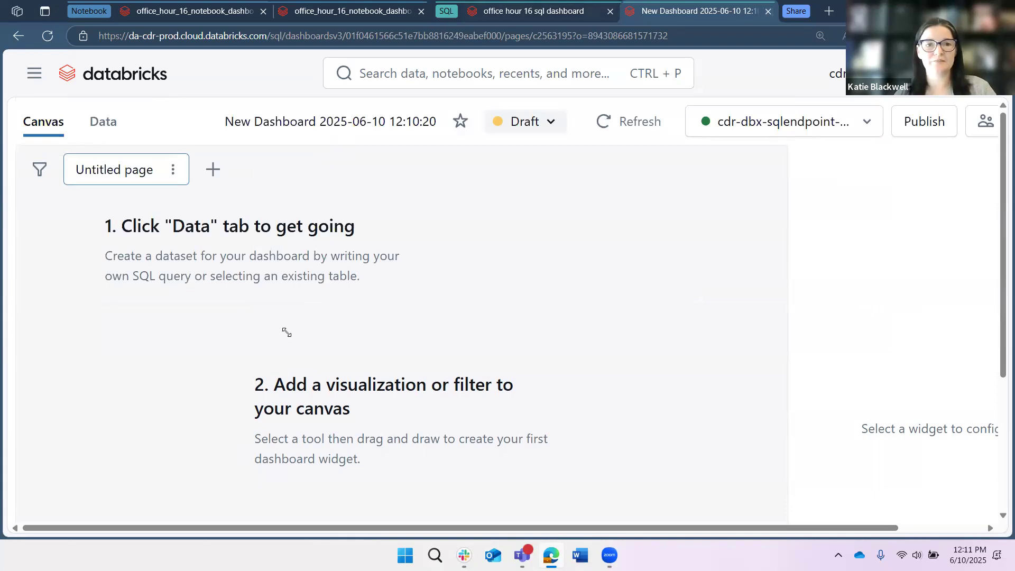
- In the office hour 16 sql dashboard, open the header text box's markdown source, highlight its heading and data source lines, and close it
{"action": "left_click", "coordinate": [33, 74]}
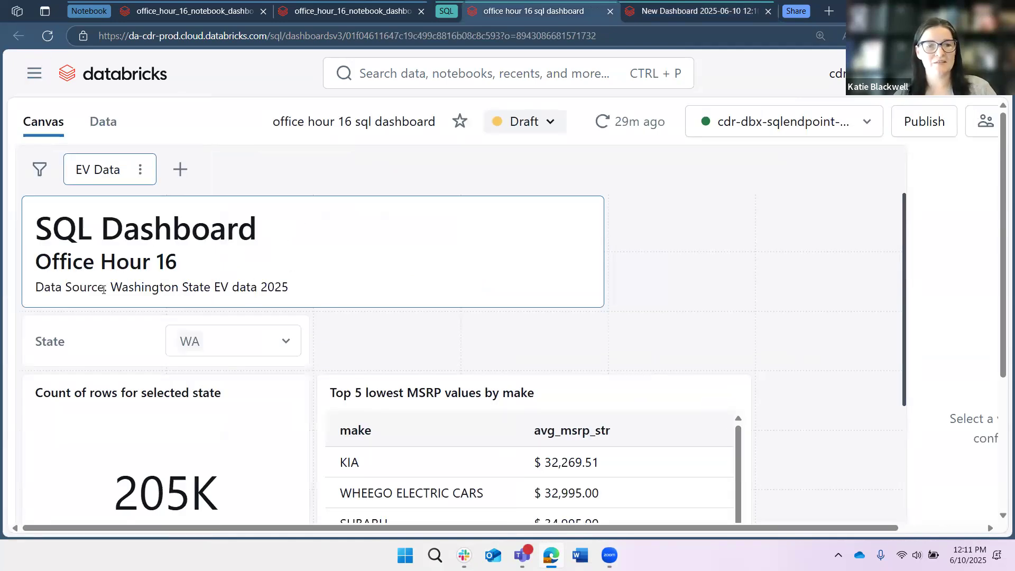
{"action": "left_click", "coordinate": [47, 212]}
{"action": "left_click", "coordinate": [114, 216]}
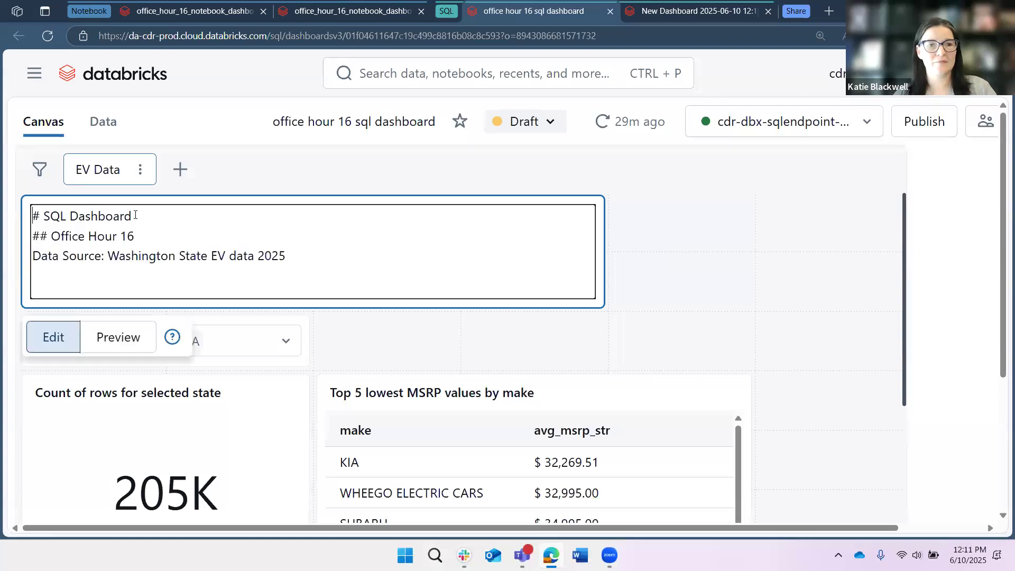
{"action": "left_click_drag", "start_coordinate": [59, 217], "coordinate": [121, 217]}
{"action": "left_click", "coordinate": [207, 233]}
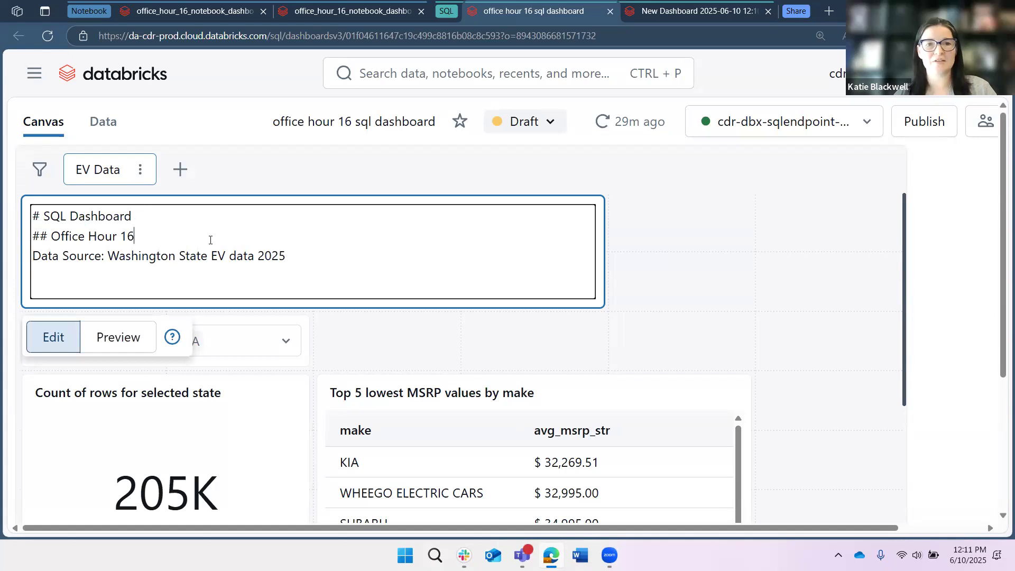
{"action": "left_click", "coordinate": [33, 217]}
{"action": "left_click_drag", "start_coordinate": [33, 218], "coordinate": [570, 272]}
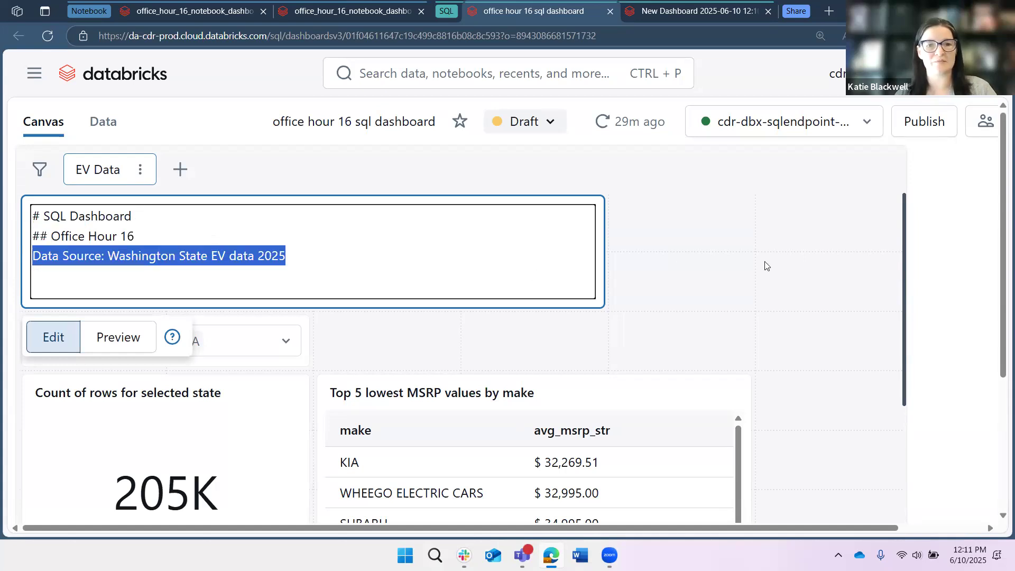
{"action": "left_click", "coordinate": [654, 264]}
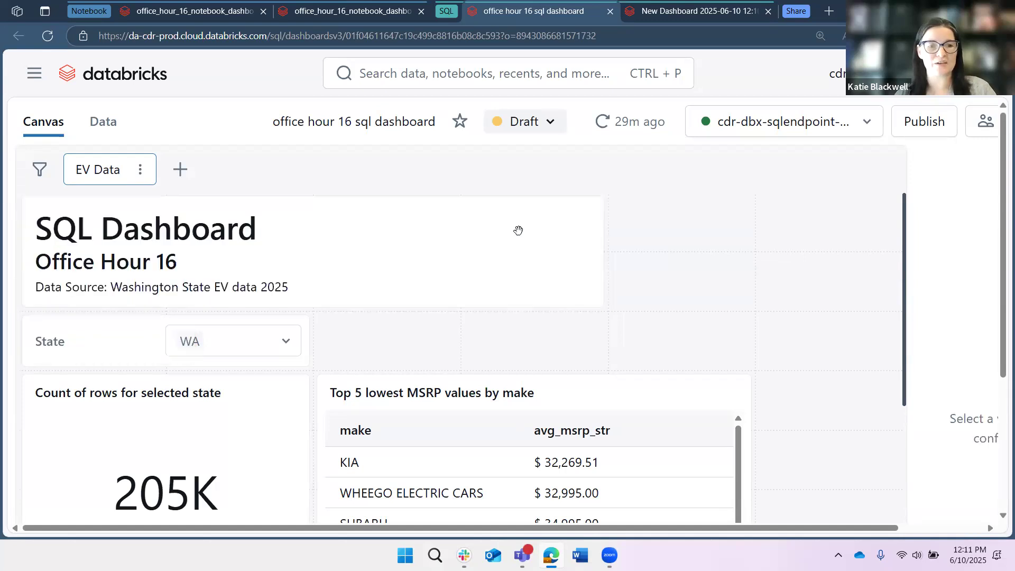
- Inspect the configuration settings of the State filter and the Count of rows for selected state widget
{"action": "scroll", "coordinate": [431, 217], "scroll_direction": "down", "scroll_amount": 1}
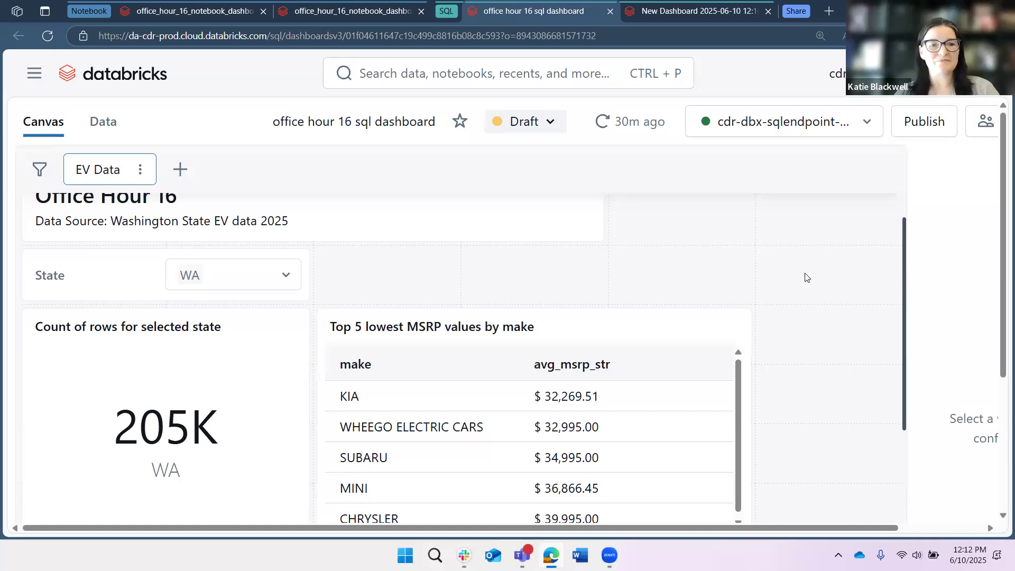
{"action": "scroll", "coordinate": [256, 208], "scroll_direction": "down", "scroll_amount": 1}
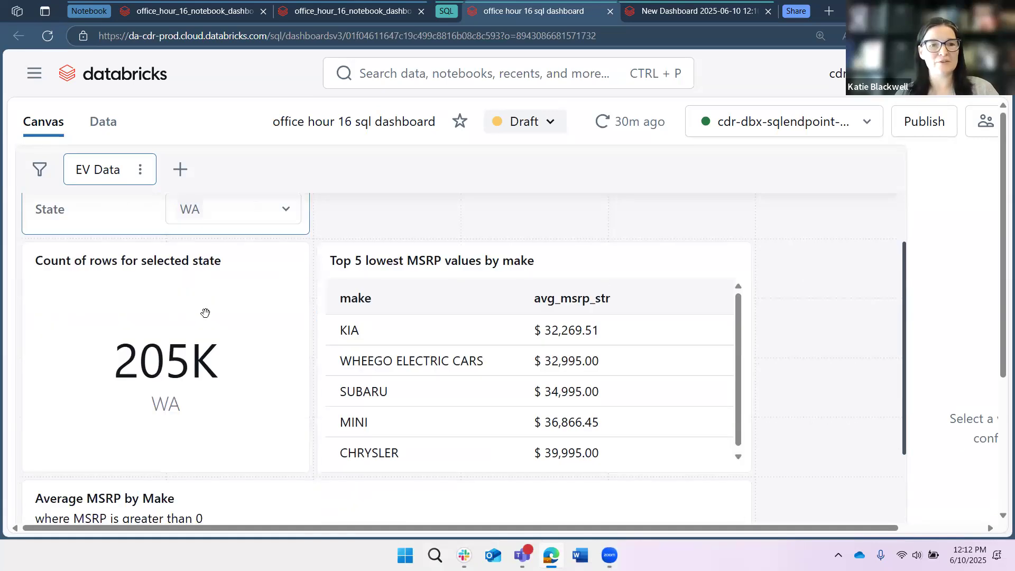
{"action": "left_click", "coordinate": [286, 210]}
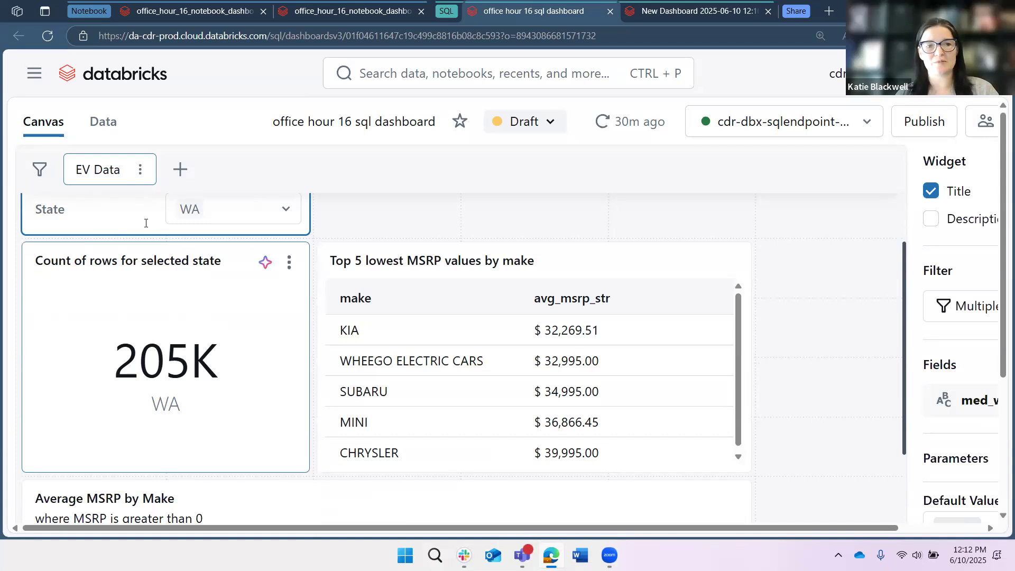
{"action": "left_click", "coordinate": [139, 317]}
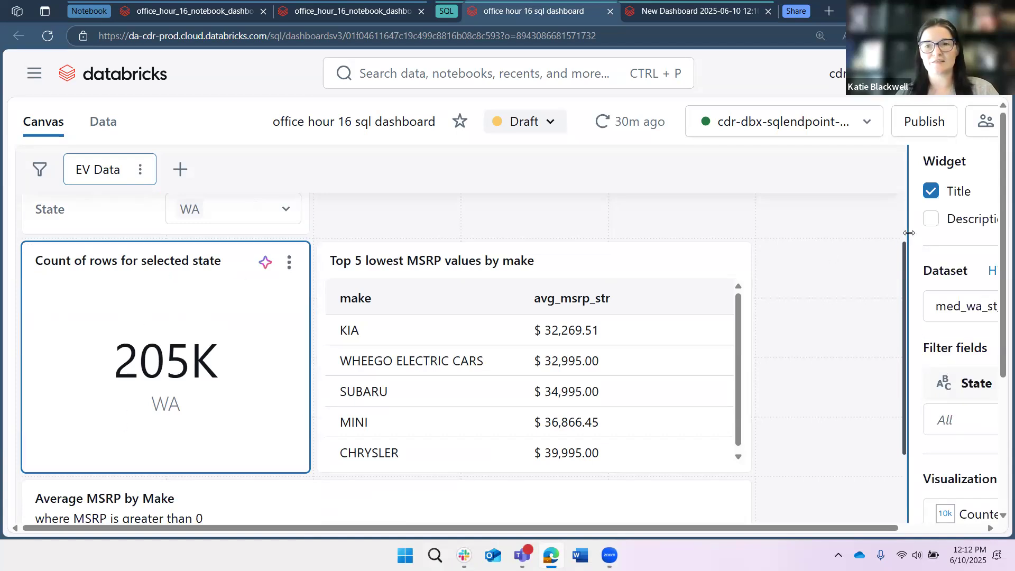
{"action": "left_click_drag", "start_coordinate": [908, 233], "coordinate": [638, 246]}
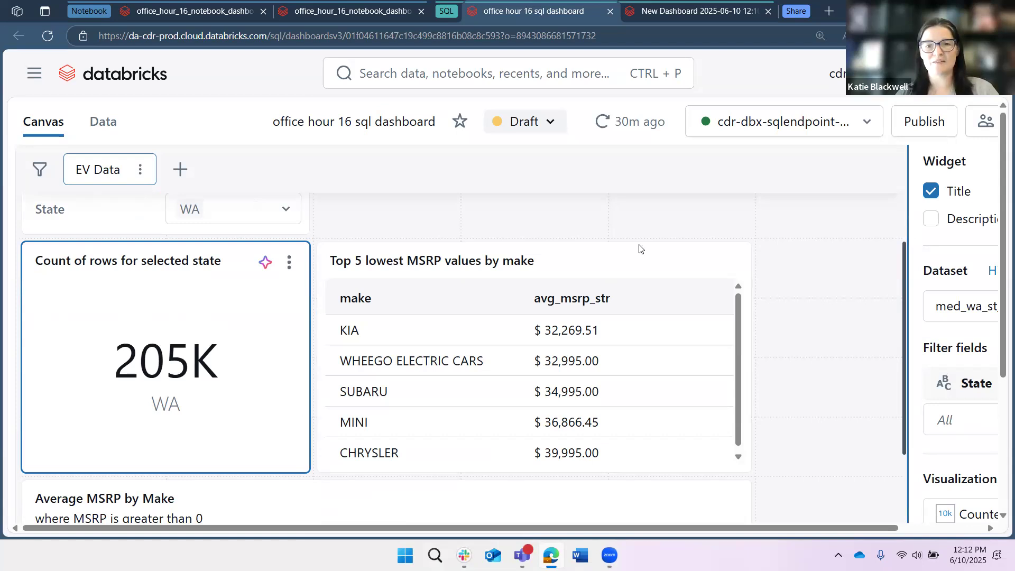
{"action": "left_click", "coordinate": [793, 276]}
{"action": "left_click", "coordinate": [584, 230]}
{"action": "scroll", "coordinate": [959, 143], "scroll_direction": "right", "scroll_amount": 1}
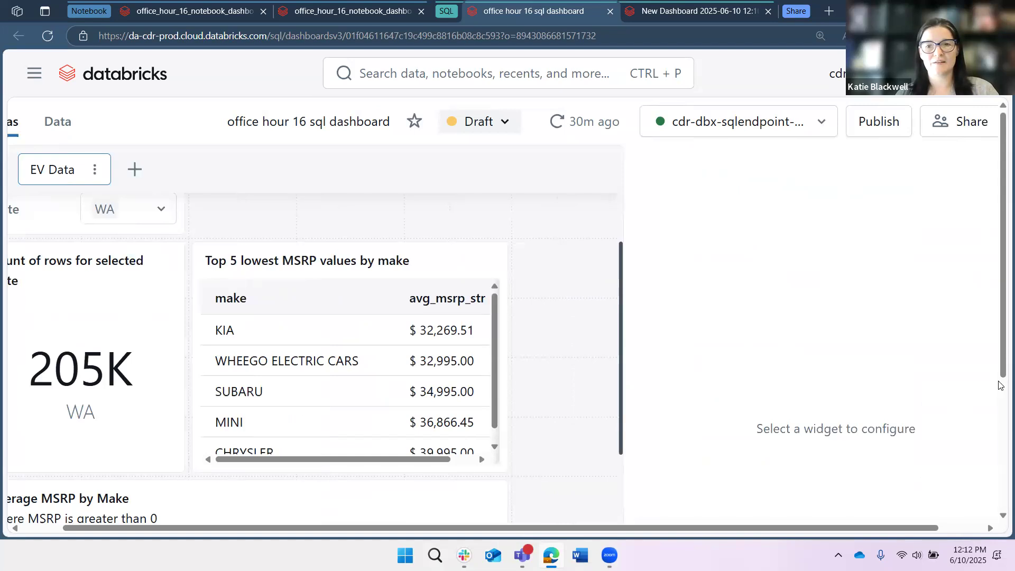
{"action": "left_click_drag", "start_coordinate": [624, 381], "coordinate": [861, 380]}
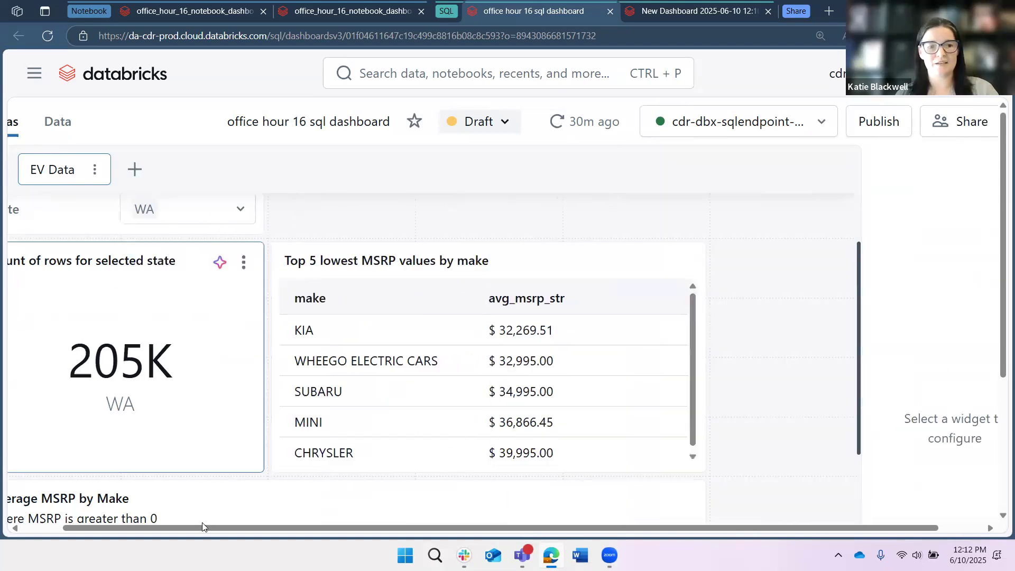
{"action": "scroll", "coordinate": [132, 212], "scroll_direction": "left", "scroll_amount": 1}
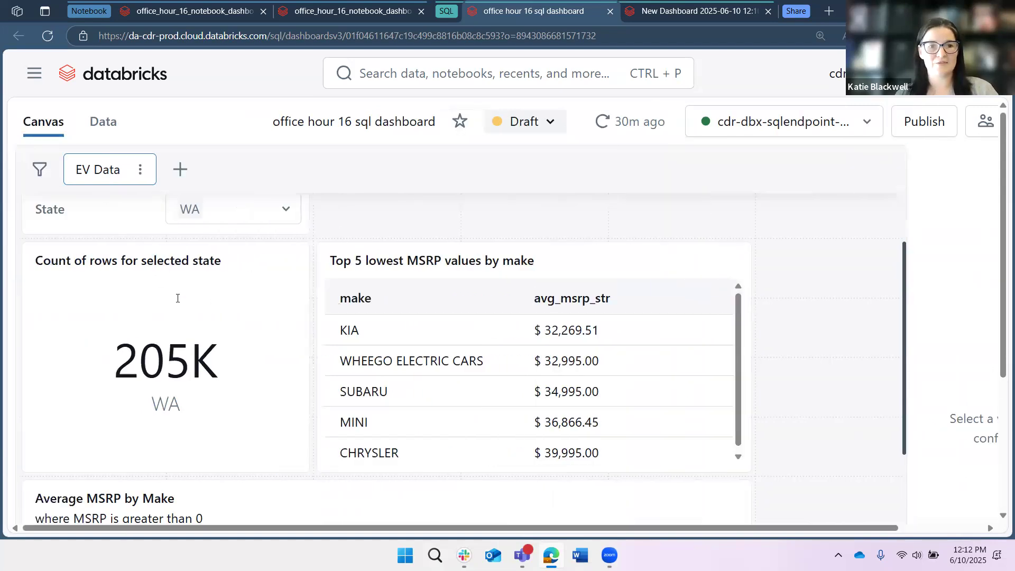
- Change the State filter's selection from WA to AZ only and check the Count of rows for selected state widget
{"action": "scroll", "coordinate": [284, 272], "scroll_direction": "up", "scroll_amount": 2}
{"action": "left_click", "coordinate": [285, 273]}
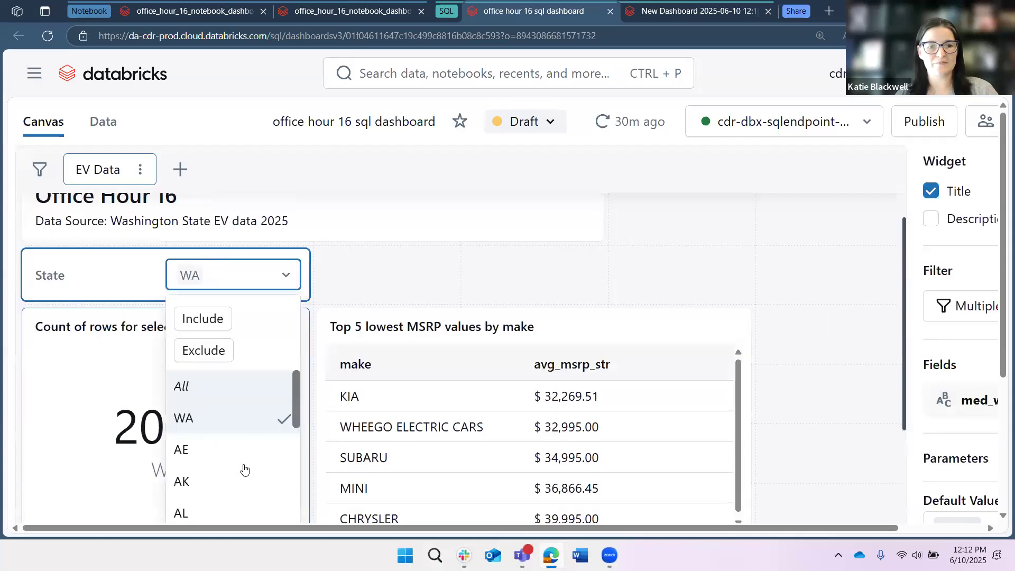
{"action": "scroll", "coordinate": [214, 491], "scroll_direction": "down", "scroll_amount": 3}
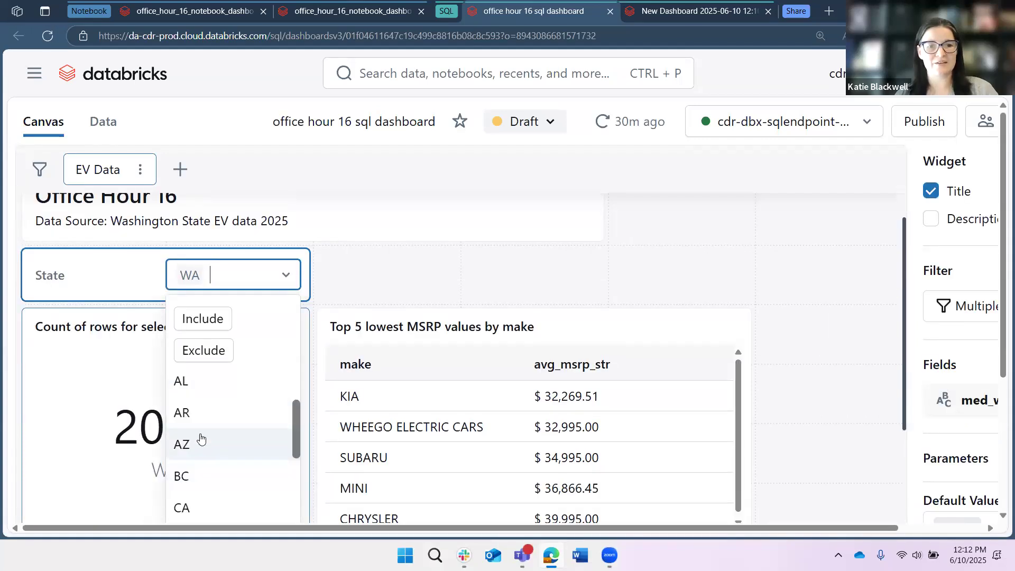
{"action": "left_click", "coordinate": [200, 444]}
{"action": "scroll", "coordinate": [229, 439], "scroll_direction": "up", "scroll_amount": 3}
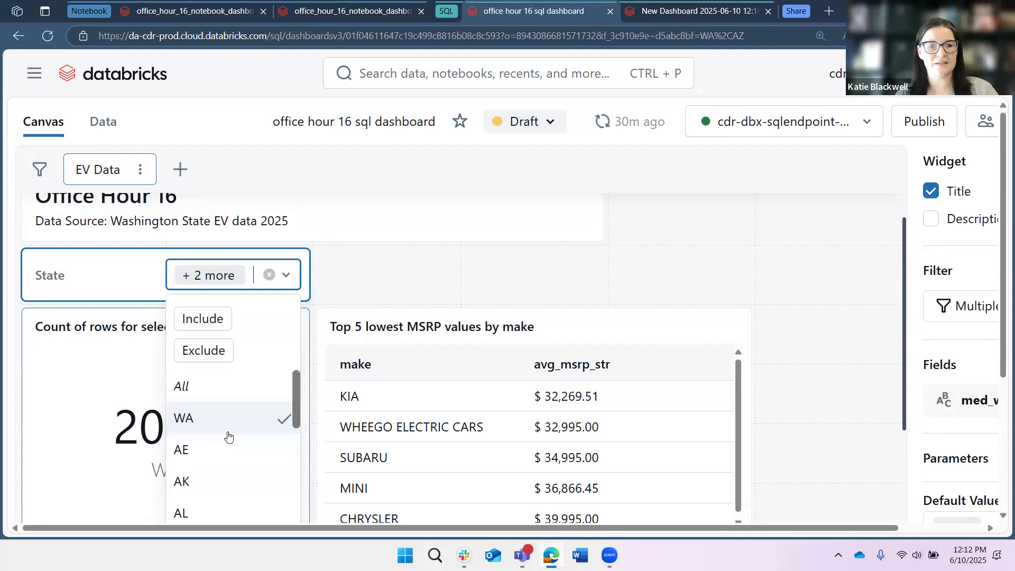
{"action": "scroll", "coordinate": [213, 492], "scroll_direction": "up", "scroll_amount": 2}
{"action": "left_click", "coordinate": [213, 486]}
{"action": "left_click", "coordinate": [344, 346]}
{"action": "scroll", "coordinate": [287, 367], "scroll_direction": "down", "scroll_amount": 1}
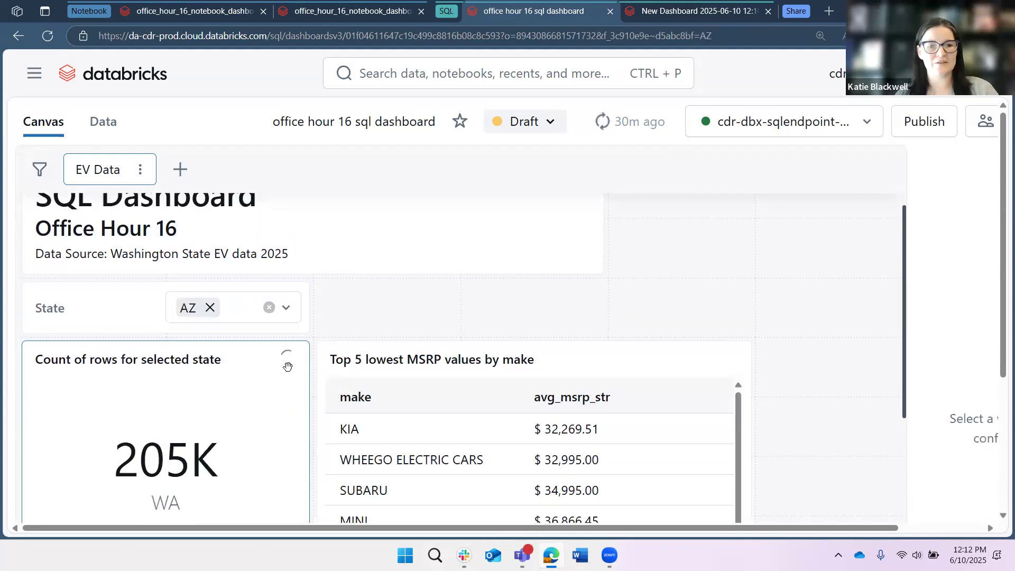
{"action": "scroll", "coordinate": [285, 367], "scroll_direction": "down", "scroll_amount": 1}
{"action": "scroll", "coordinate": [284, 367], "scroll_direction": "down", "scroll_amount": 2}
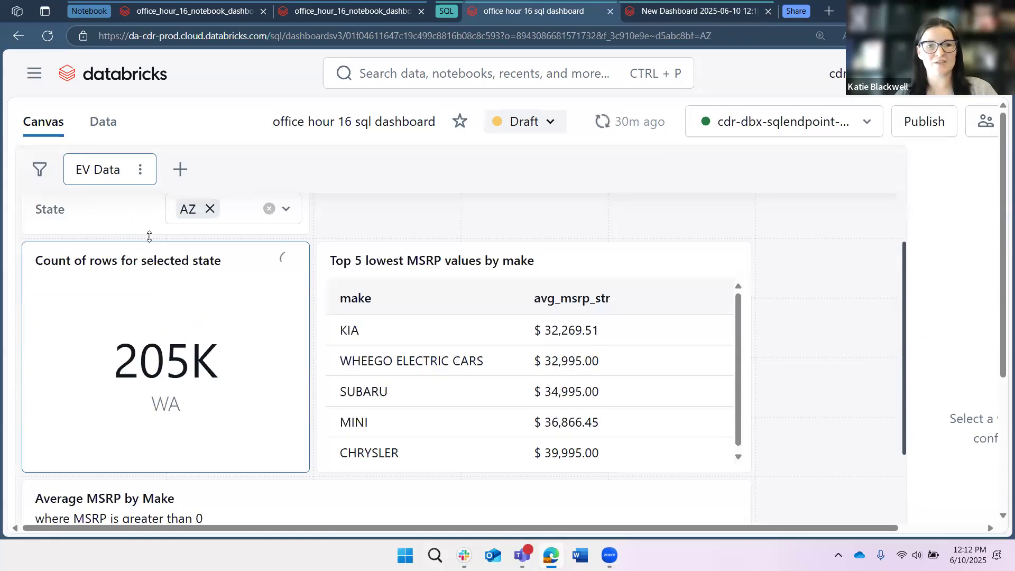
{"action": "left_click", "coordinate": [249, 393]}
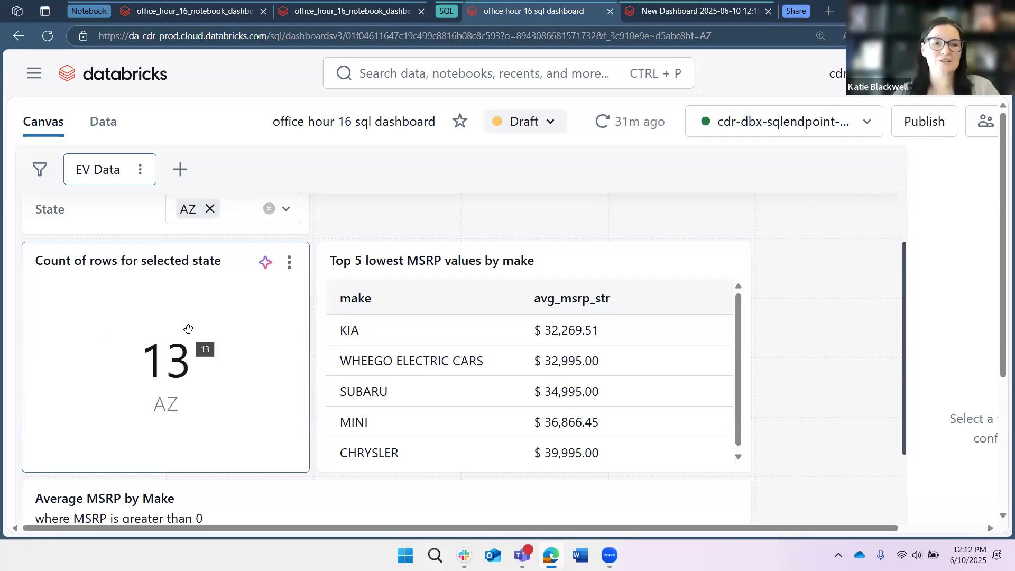
{"action": "left_click", "coordinate": [576, 211]}
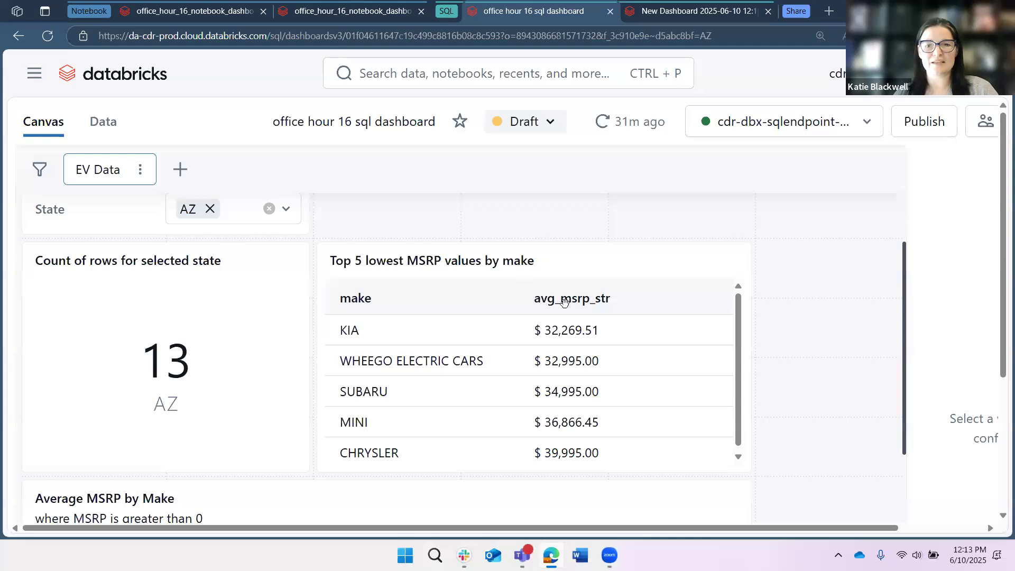
- Examine the Top 5 lowest MSRP values table, the Average MSRP by Make bar chart, and the Electric Vehicles in King County map
{"action": "scroll", "coordinate": [573, 419], "scroll_direction": "down", "scroll_amount": 1}
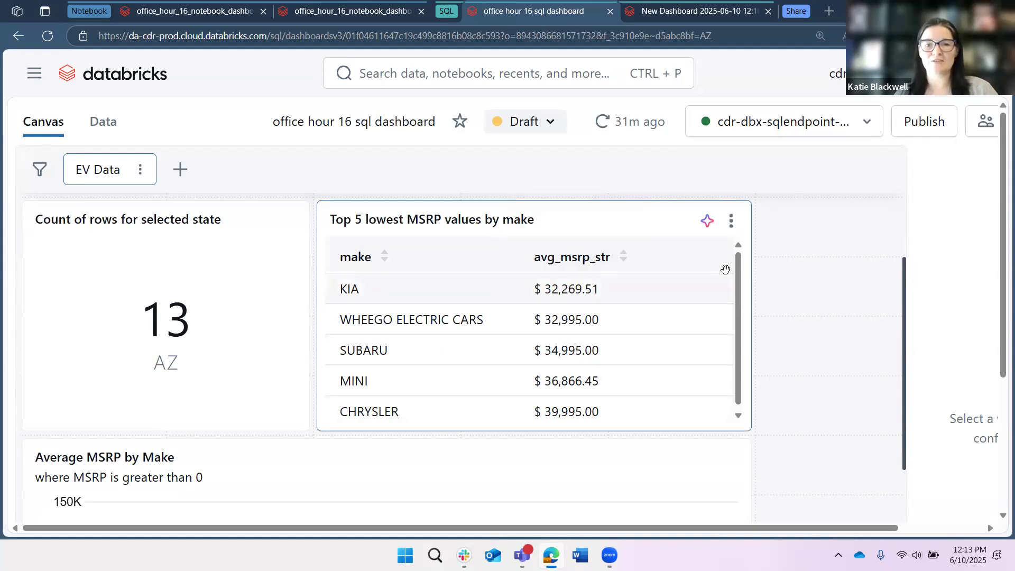
{"action": "scroll", "coordinate": [800, 296], "scroll_direction": "down", "scroll_amount": 5}
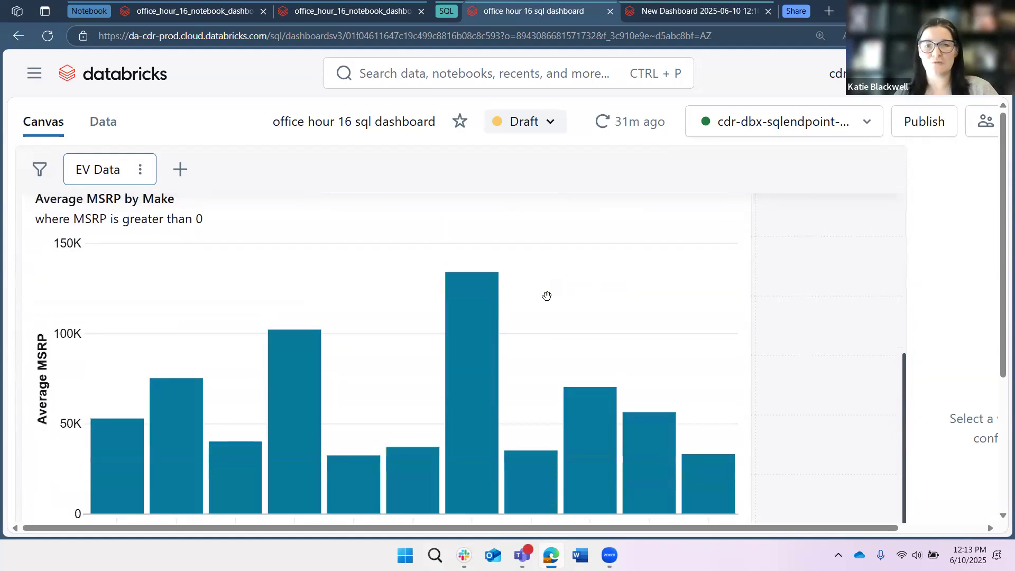
{"action": "scroll", "coordinate": [544, 294], "scroll_direction": "up", "scroll_amount": 5}
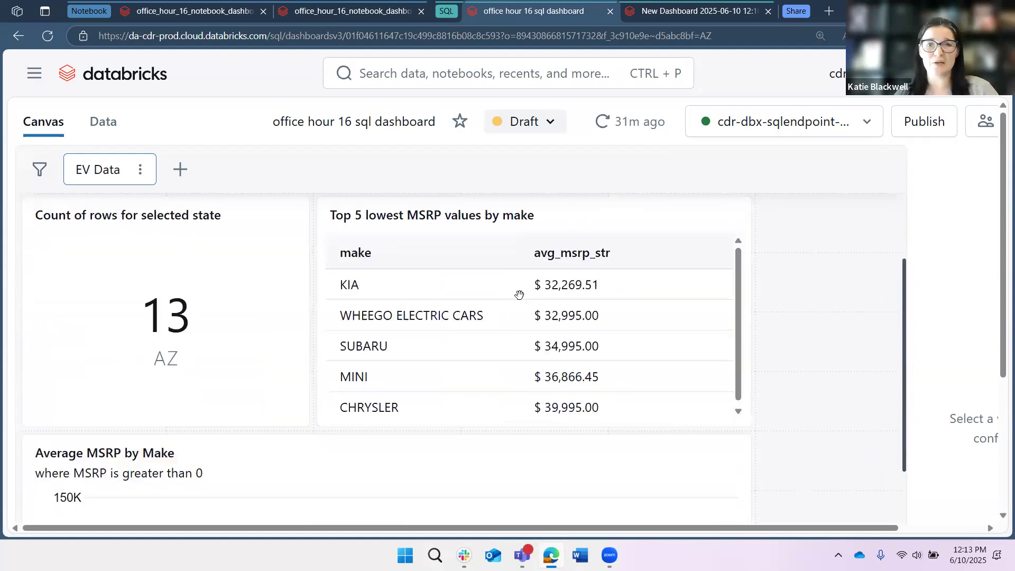
{"action": "scroll", "coordinate": [545, 295], "scroll_direction": "up", "scroll_amount": 1}
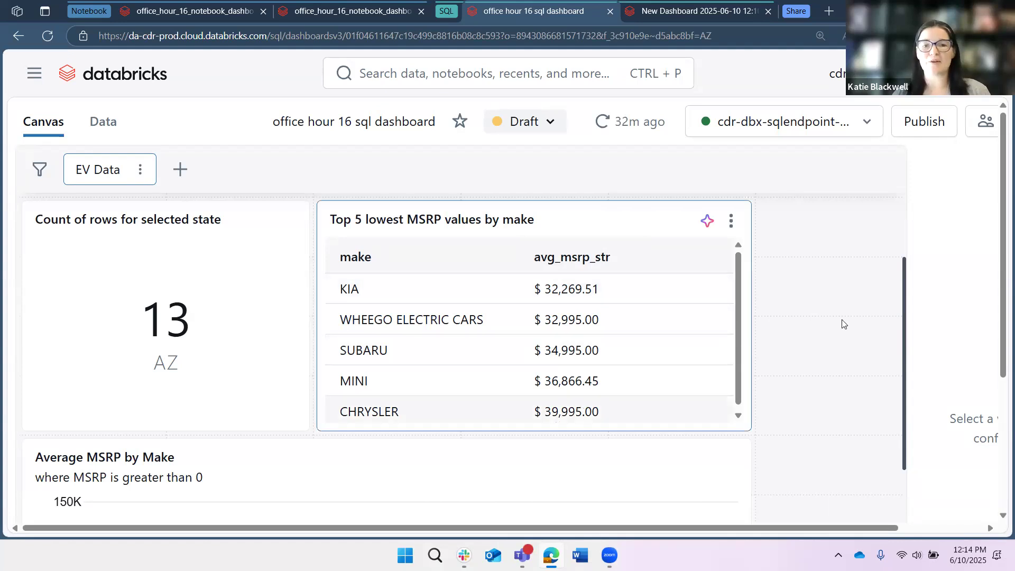
{"action": "scroll", "coordinate": [834, 325], "scroll_direction": "down", "scroll_amount": 3}
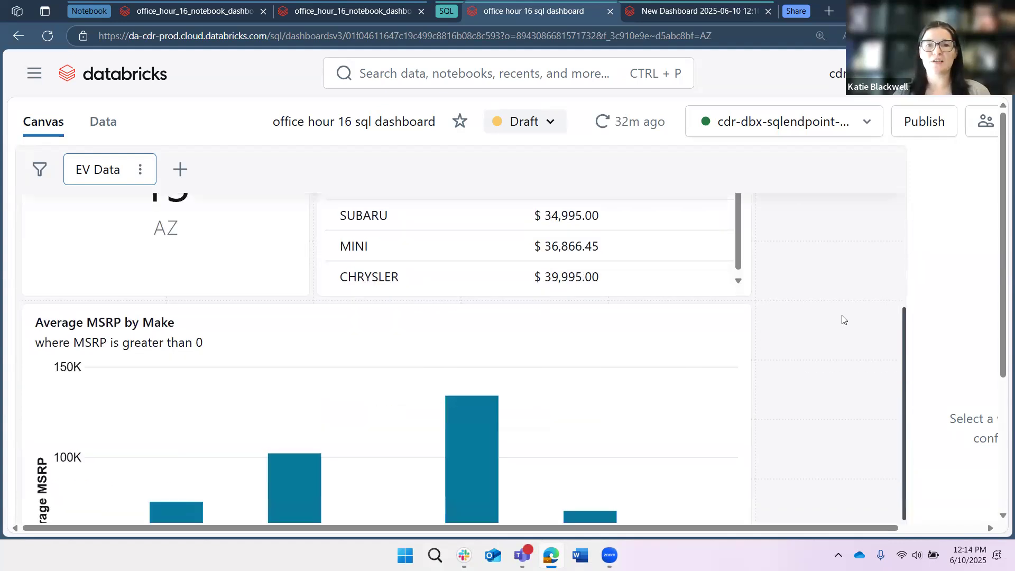
{"action": "scroll", "coordinate": [842, 319], "scroll_direction": "down", "scroll_amount": 1}
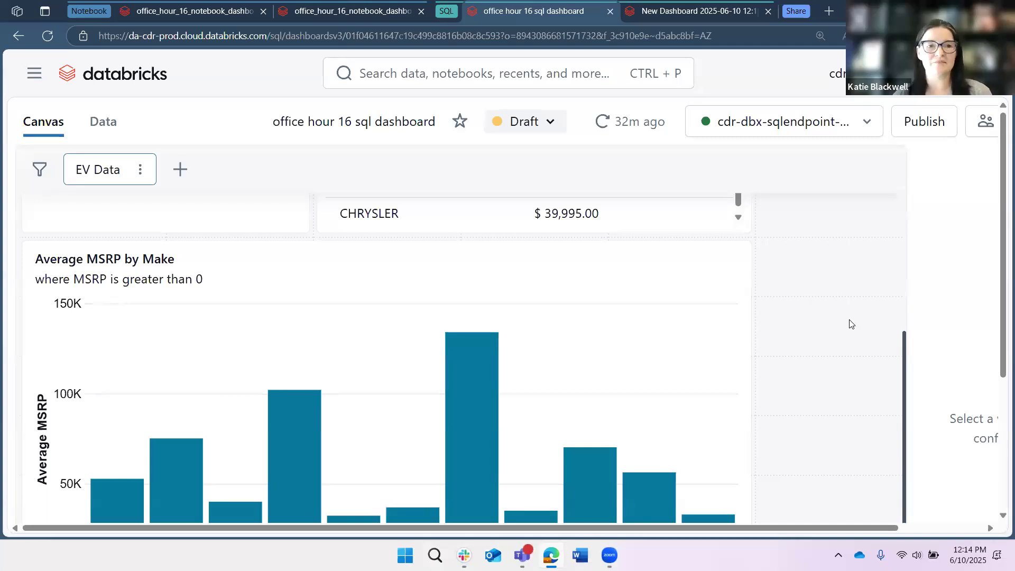
{"action": "scroll", "coordinate": [65, 226], "scroll_direction": "down", "scroll_amount": 1}
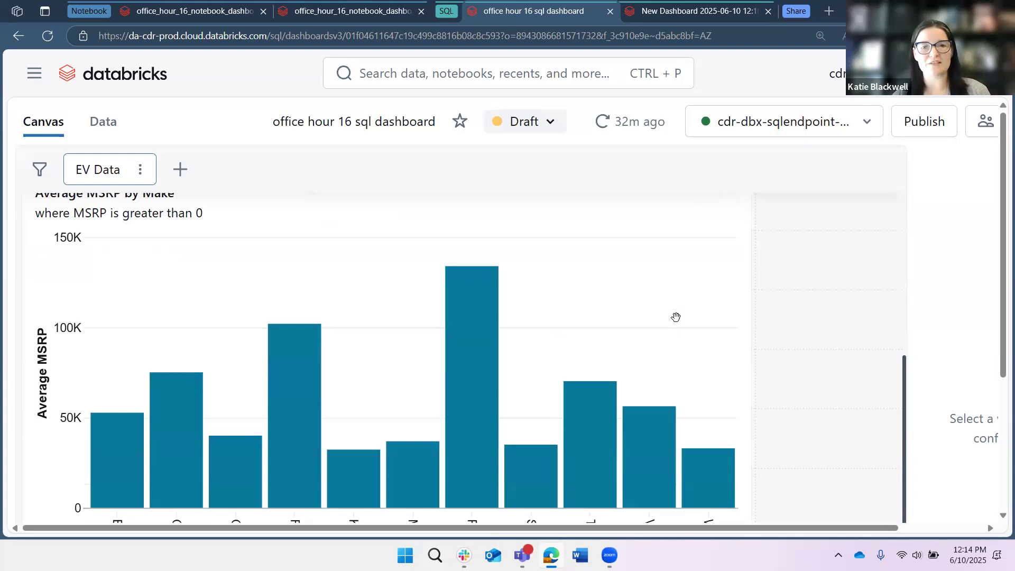
{"action": "scroll", "coordinate": [676, 317], "scroll_direction": "up", "scroll_amount": 1}
{"action": "scroll", "coordinate": [822, 373], "scroll_direction": "up", "scroll_amount": 2}
{"action": "scroll", "coordinate": [817, 373], "scroll_direction": "down", "scroll_amount": 2}
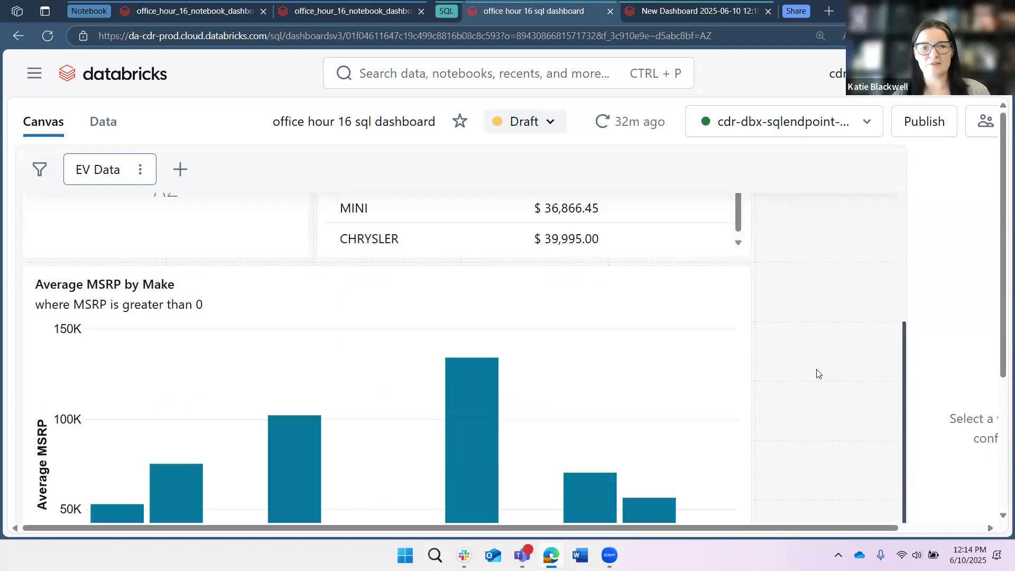
{"action": "scroll", "coordinate": [269, 424], "scroll_direction": "down", "scroll_amount": 2}
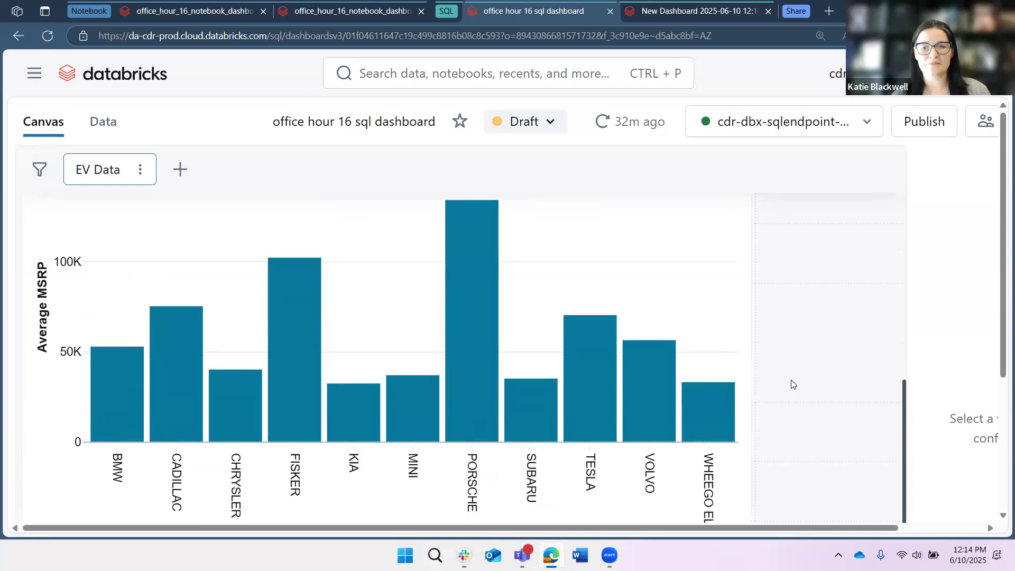
{"action": "scroll", "coordinate": [780, 382], "scroll_direction": "down", "scroll_amount": 1}
{"action": "scroll", "coordinate": [785, 380], "scroll_direction": "down", "scroll_amount": 2}
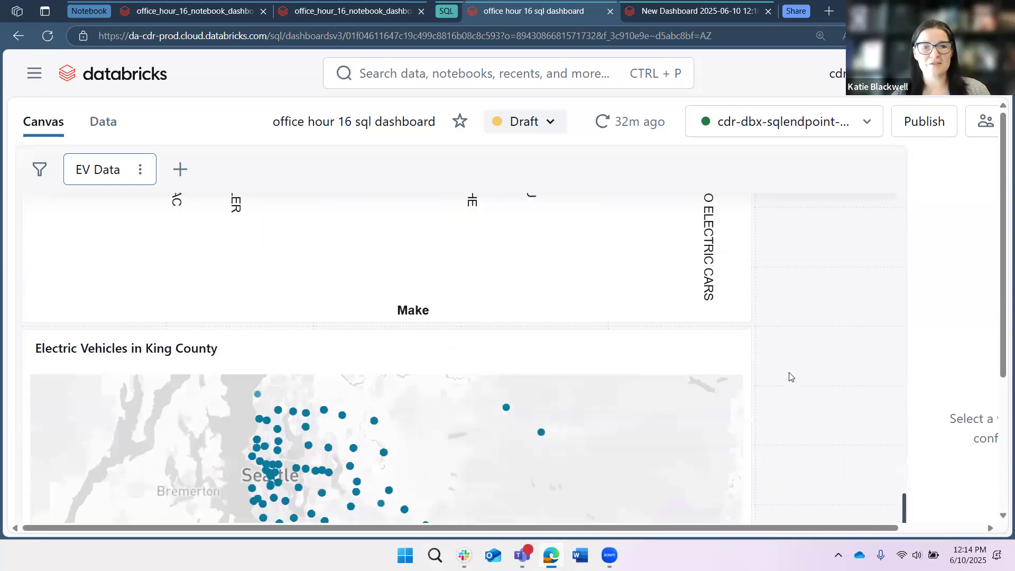
{"action": "scroll", "coordinate": [792, 372], "scroll_direction": "down", "scroll_amount": 2}
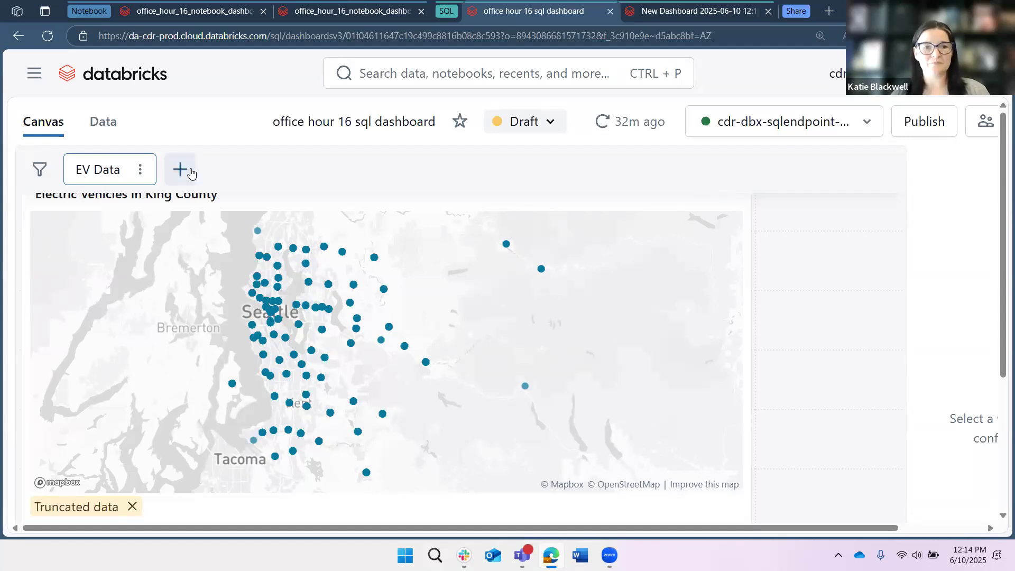
- Open the dashboard's datasets and review the med_wa_st_evs query, its result columns, and the options for creating another dataset
{"action": "scroll", "coordinate": [764, 313], "scroll_direction": "up", "scroll_amount": 8}
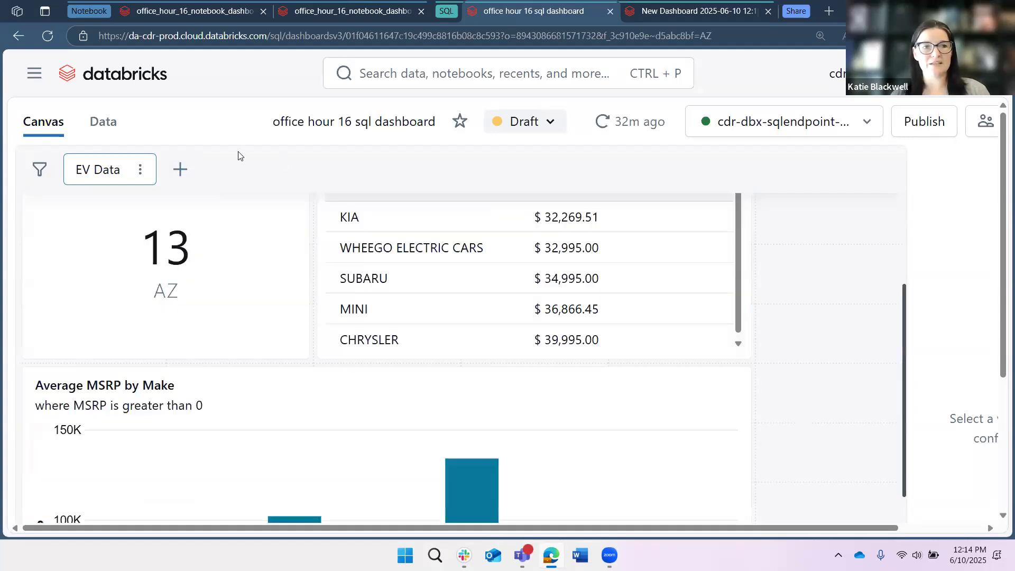
{"action": "left_click", "coordinate": [96, 121]}
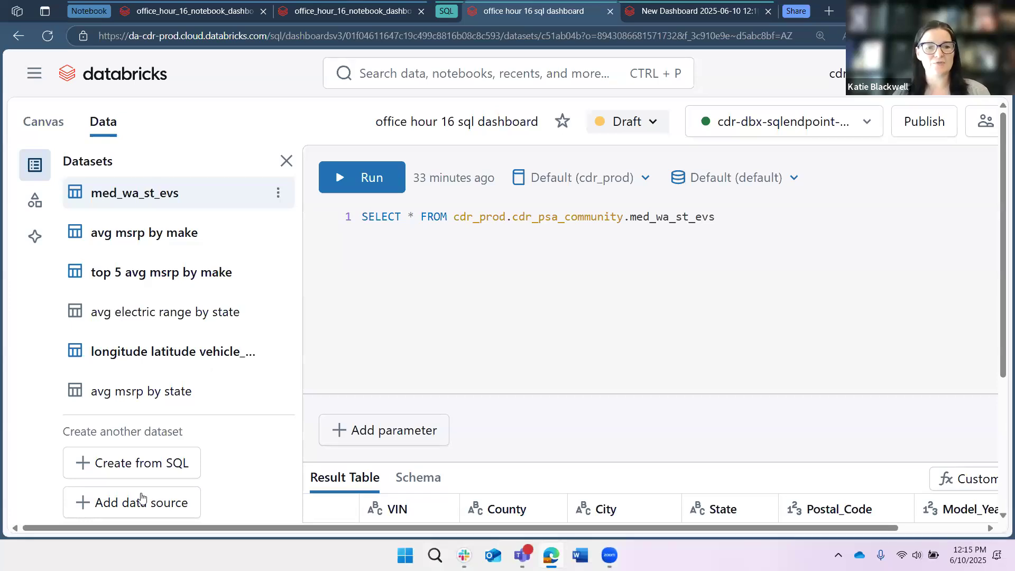
{"action": "triple_click", "coordinate": [717, 219]}
{"action": "left_click", "coordinate": [372, 247]}
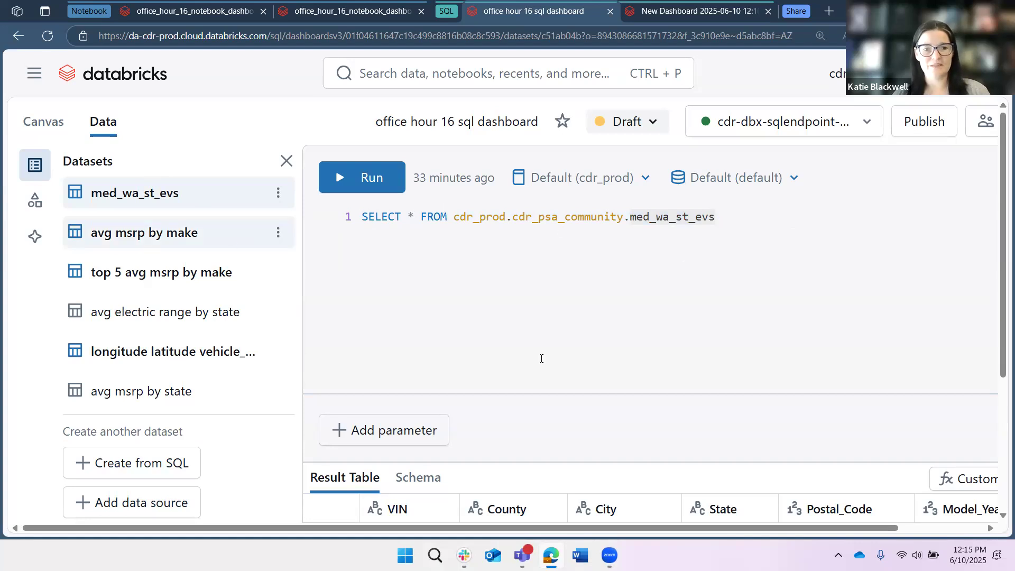
{"action": "scroll", "coordinate": [439, 441], "scroll_direction": "down", "scroll_amount": 5}
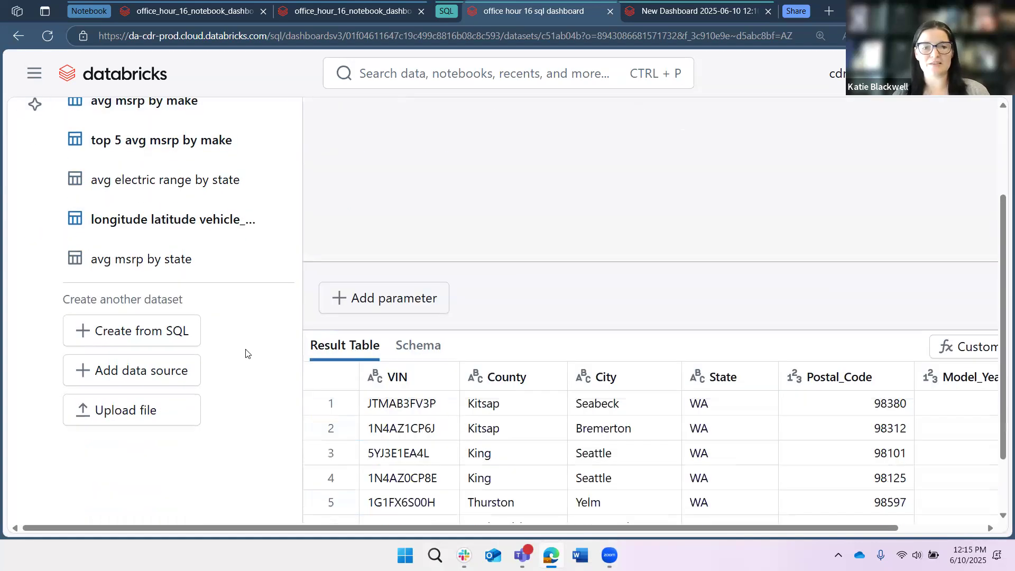
{"action": "scroll", "coordinate": [324, 430], "scroll_direction": "down", "scroll_amount": 2}
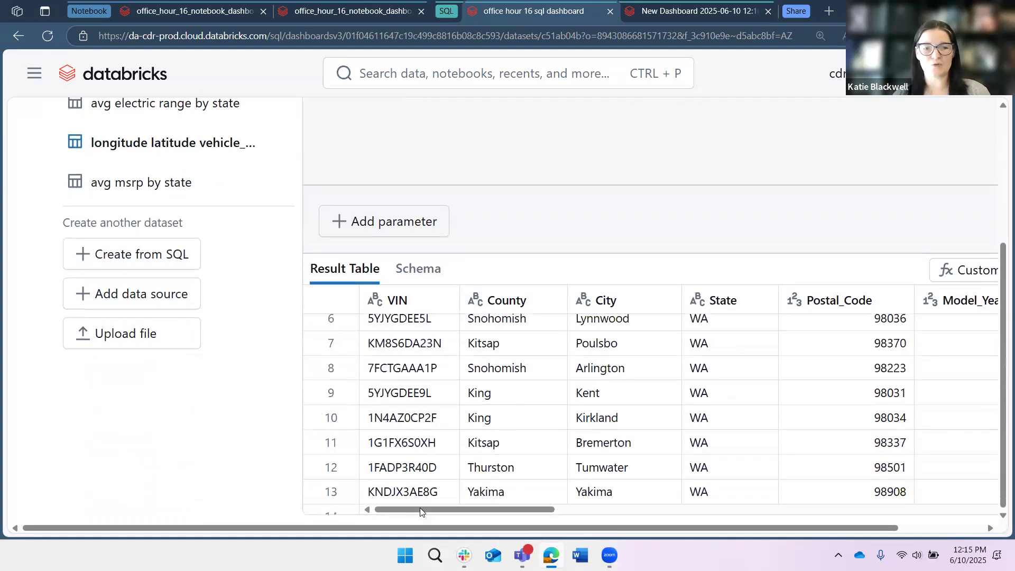
{"action": "left_click_drag", "start_coordinate": [461, 510], "coordinate": [527, 510]}
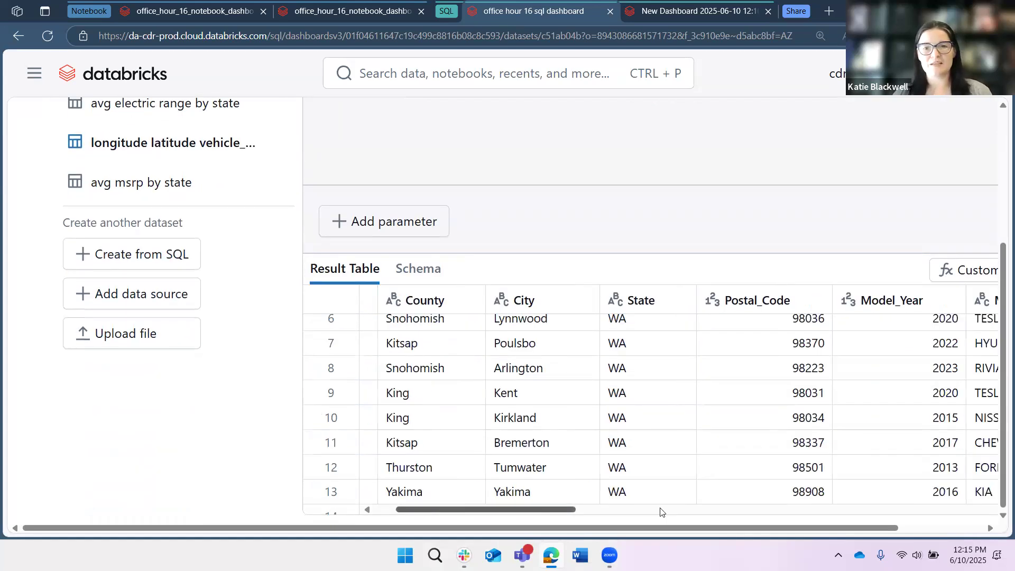
{"action": "left_click_drag", "start_coordinate": [458, 510], "coordinate": [766, 510]}
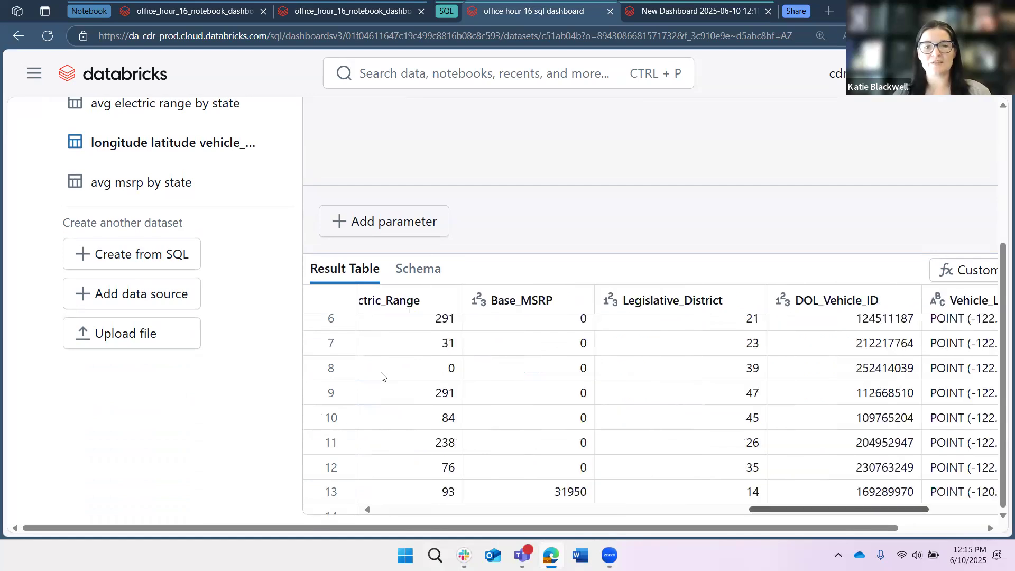
{"action": "scroll", "coordinate": [380, 377], "scroll_direction": "left", "scroll_amount": 5}
{"action": "scroll", "coordinate": [422, 272], "scroll_direction": "up", "scroll_amount": 8}
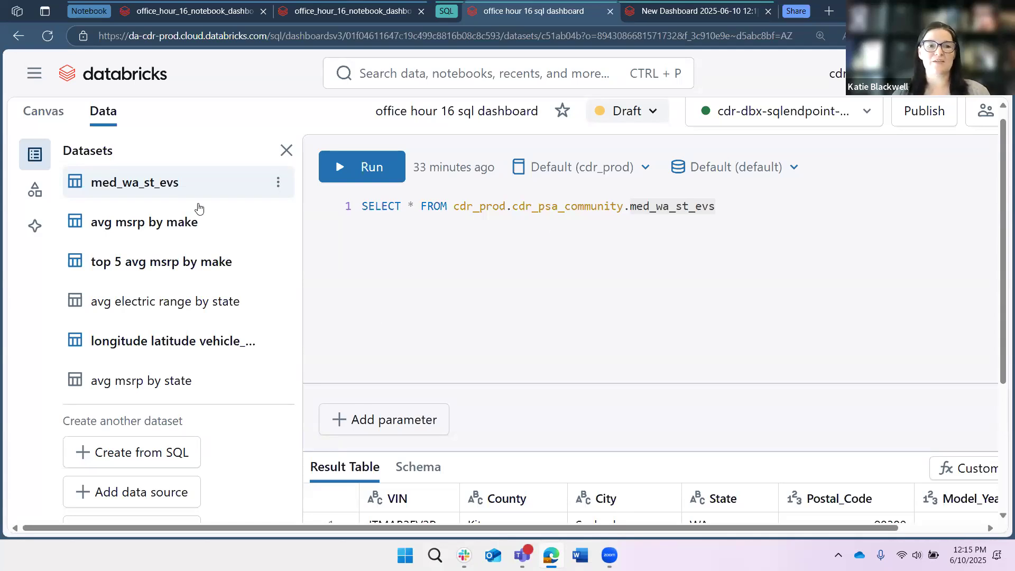
- Open the avg msrp by make dataset, read through its query, and highlight the condition where base_msrp > 0
{"action": "left_click", "coordinate": [210, 239]}
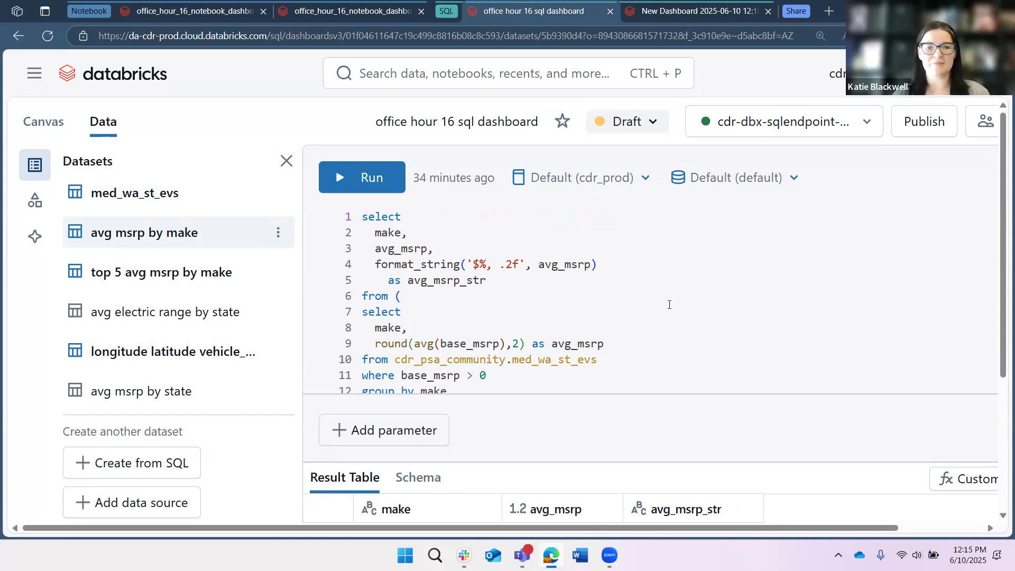
{"action": "scroll", "coordinate": [581, 312], "scroll_direction": "down", "scroll_amount": 1}
{"action": "scroll", "coordinate": [502, 330], "scroll_direction": "up", "scroll_amount": 1}
{"action": "scroll", "coordinate": [507, 334], "scroll_direction": "down", "scroll_amount": 1}
{"action": "left_click", "coordinate": [491, 338]}
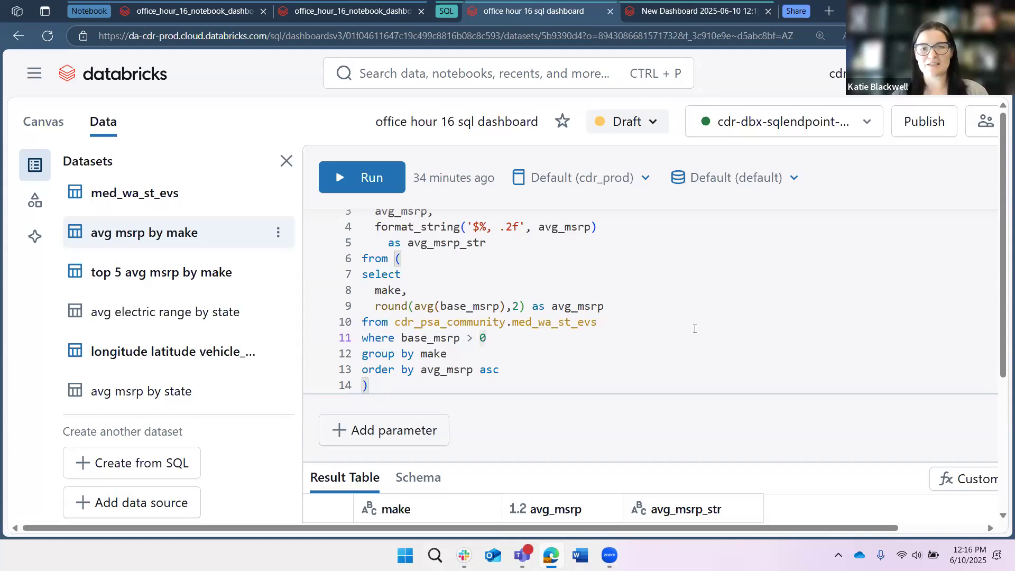
{"action": "scroll", "coordinate": [641, 317], "scroll_direction": "up", "scroll_amount": 1}
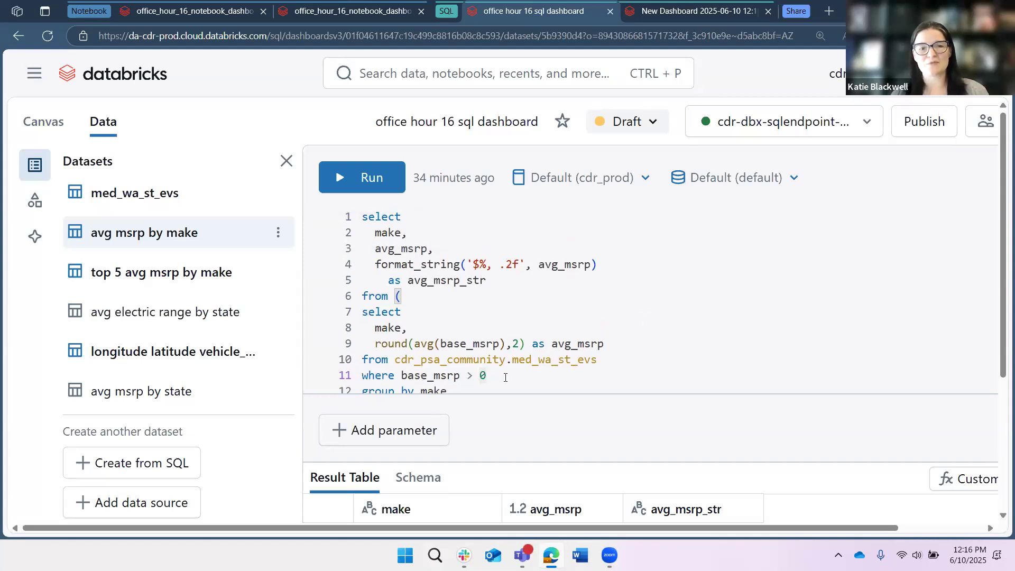
{"action": "left_click", "coordinate": [368, 375], "text": "shift"}
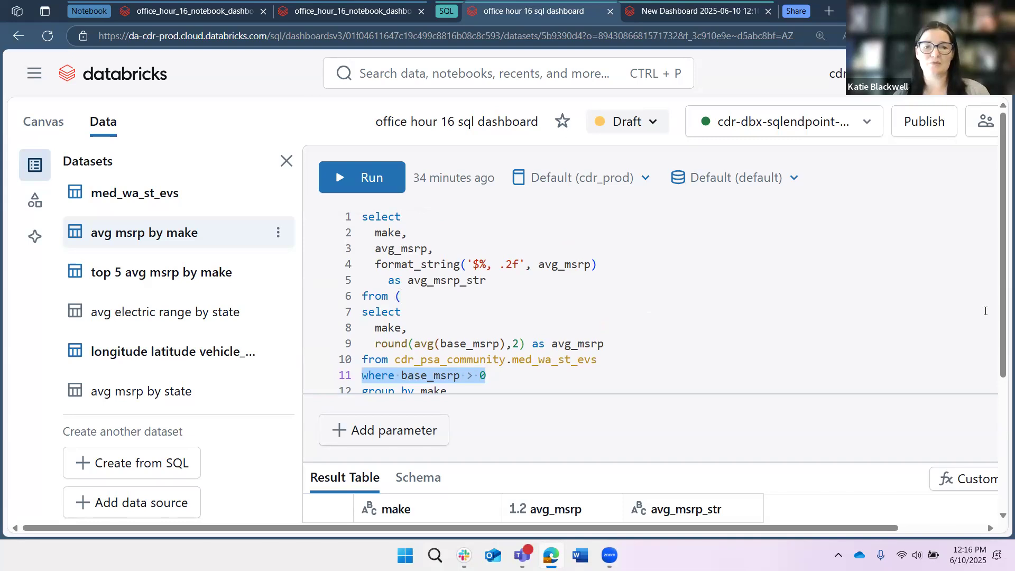
{"action": "left_click", "coordinate": [655, 360]}
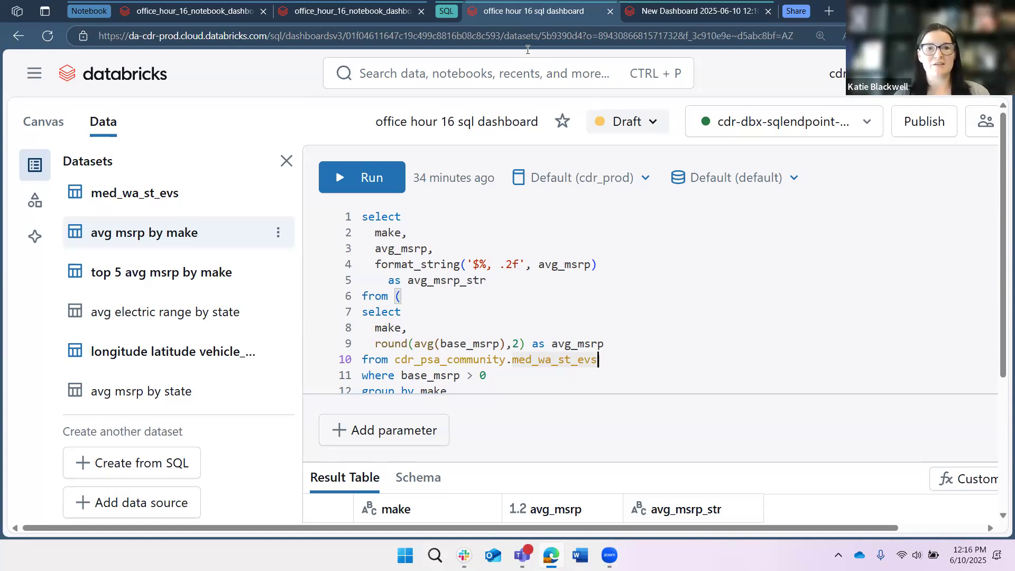
- Revisit the canvas's bar chart and King County map, and view the full query of the longitude latitude vehicle dataset
{"action": "left_click", "coordinate": [37, 117]}
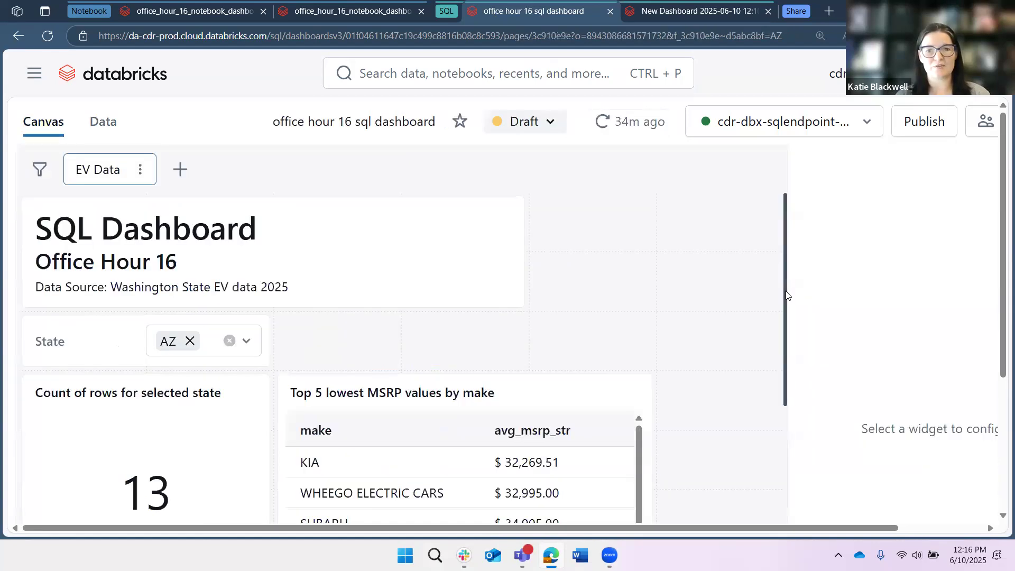
{"action": "scroll", "coordinate": [751, 459], "scroll_direction": "down", "scroll_amount": 10}
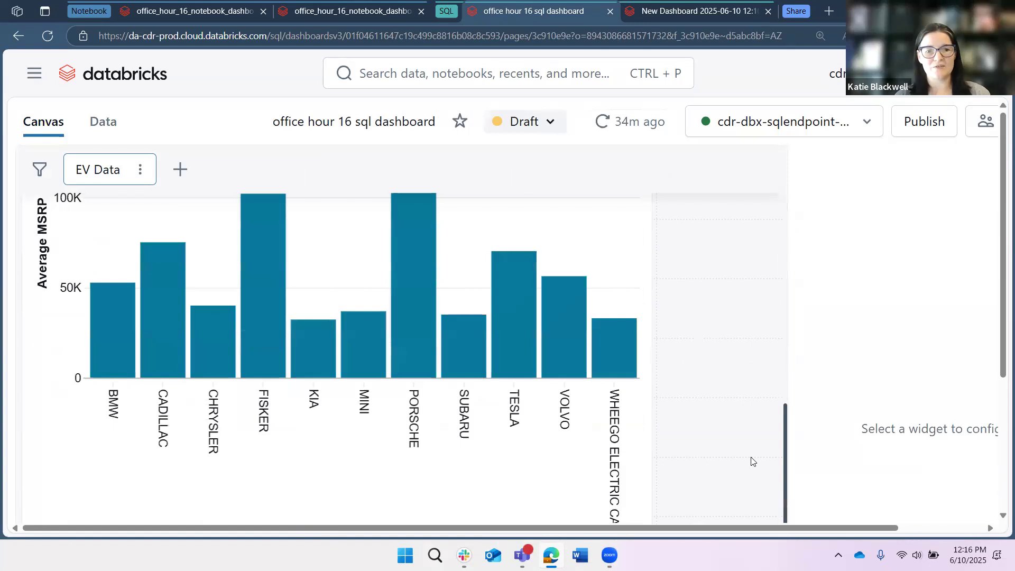
{"action": "scroll", "coordinate": [92, 518], "scroll_direction": "down", "scroll_amount": 4}
{"action": "mouse_move", "coordinate": [93, 519]}
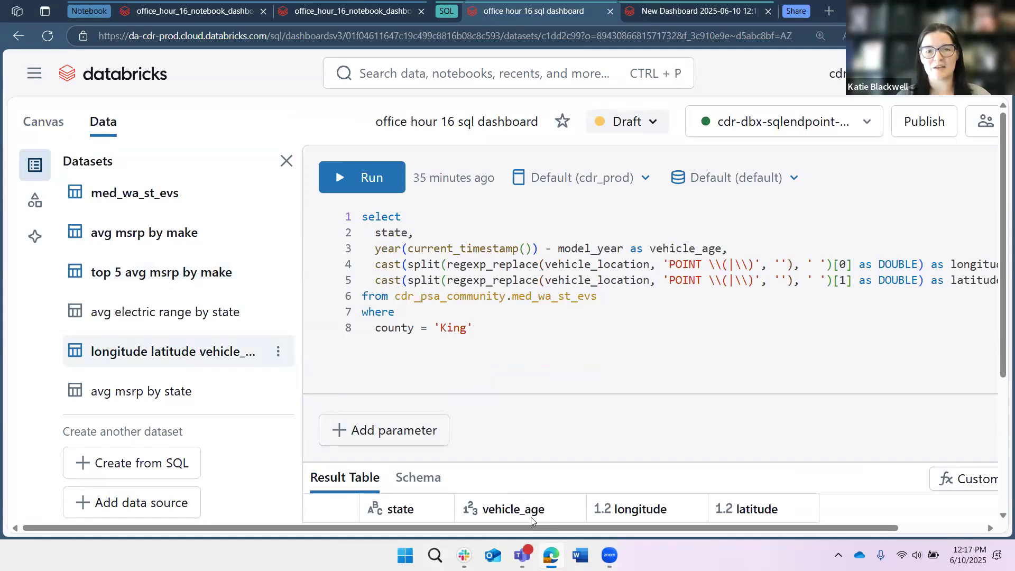
{"action": "left_click_drag", "start_coordinate": [628, 529], "coordinate": [655, 533]}
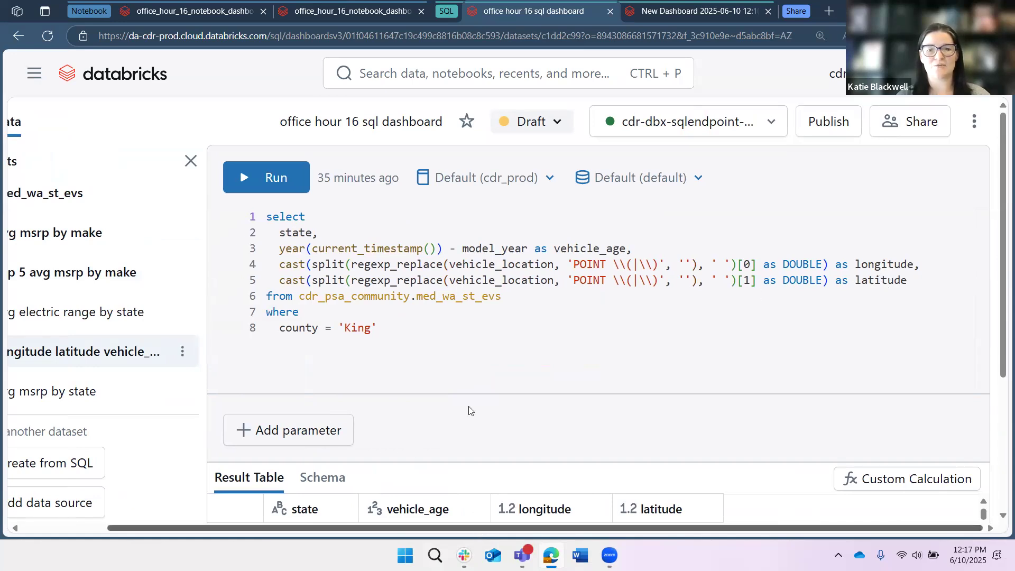
- Examine the longitude latitude vehicle dataset's result columns against its query, and open the top 5 avg msrp by make dataset
{"action": "scroll", "coordinate": [468, 410], "scroll_direction": "down", "scroll_amount": 4}
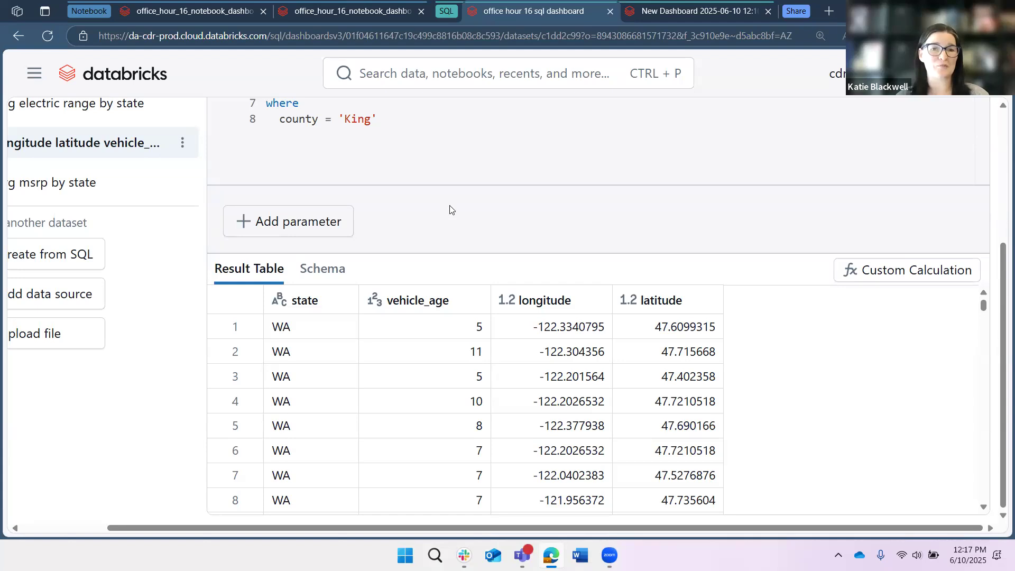
{"action": "left_click", "coordinate": [295, 327]}
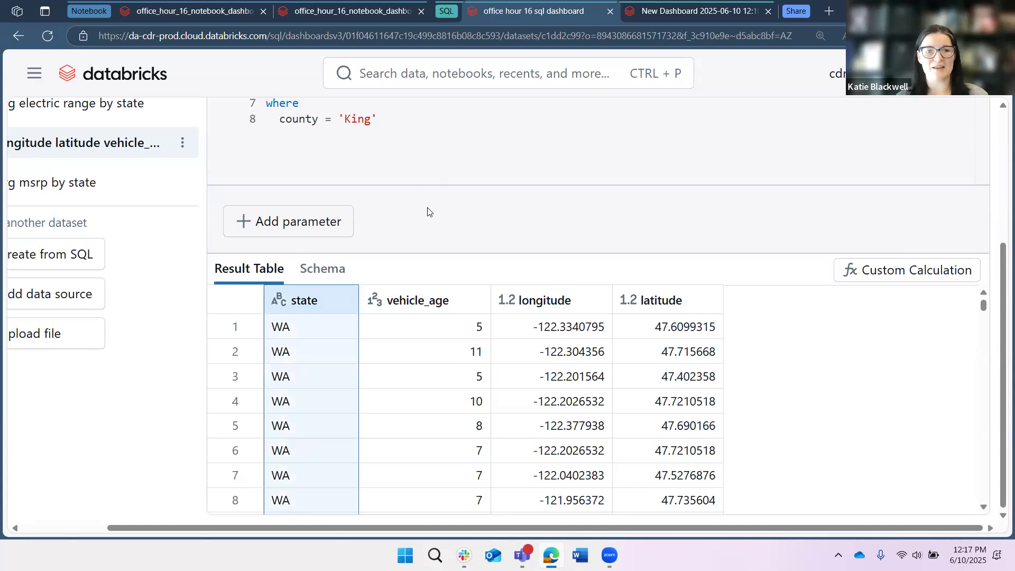
{"action": "scroll", "coordinate": [428, 221], "scroll_direction": "up", "scroll_amount": 2}
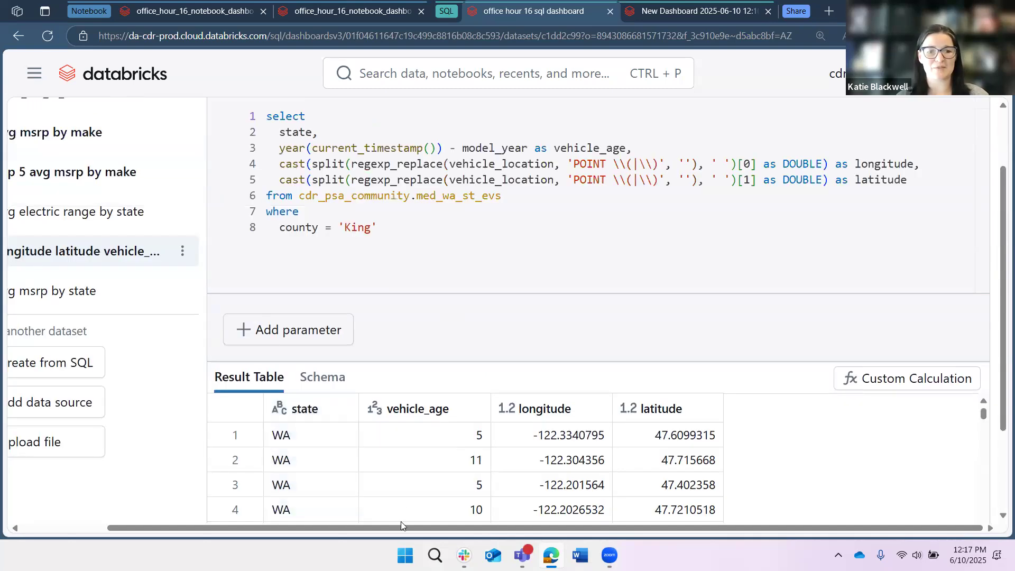
{"action": "scroll", "coordinate": [401, 523], "scroll_direction": "up", "scroll_amount": 2}
{"action": "left_click_drag", "start_coordinate": [316, 529], "coordinate": [231, 528]}
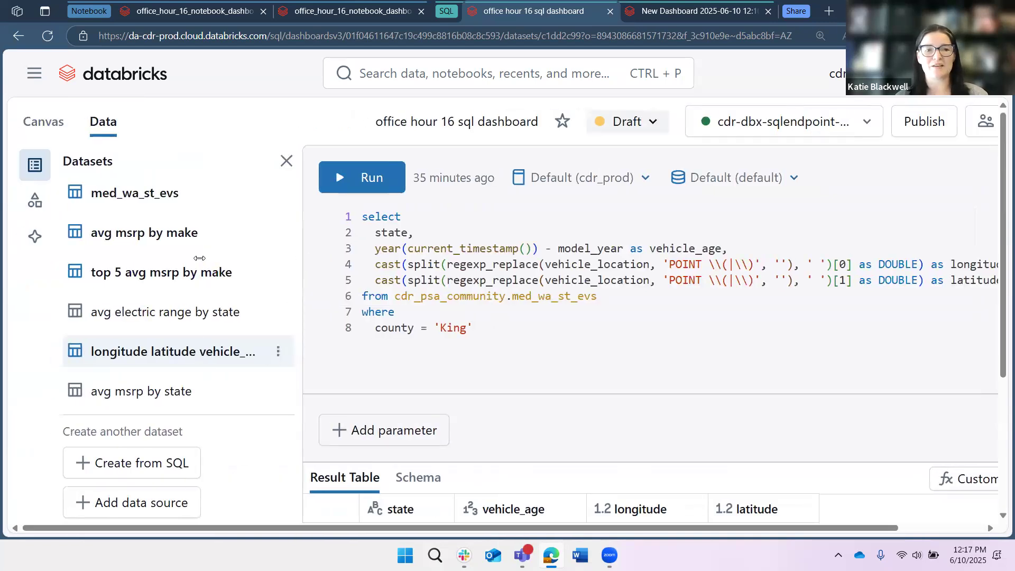
{"action": "left_click_drag", "start_coordinate": [434, 263], "coordinate": [353, 273]}
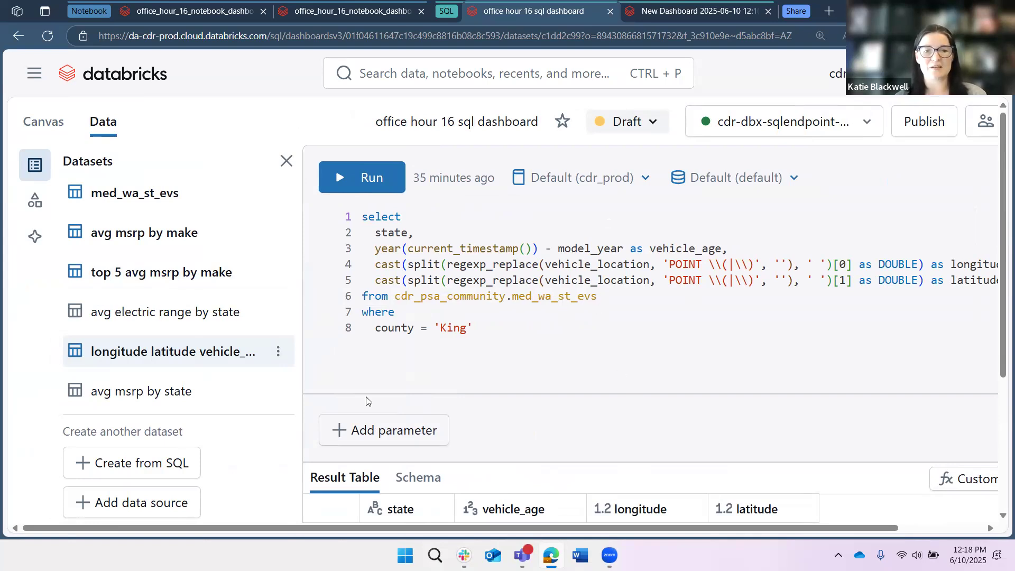
{"action": "scroll", "coordinate": [387, 405], "scroll_direction": "down", "scroll_amount": 2}
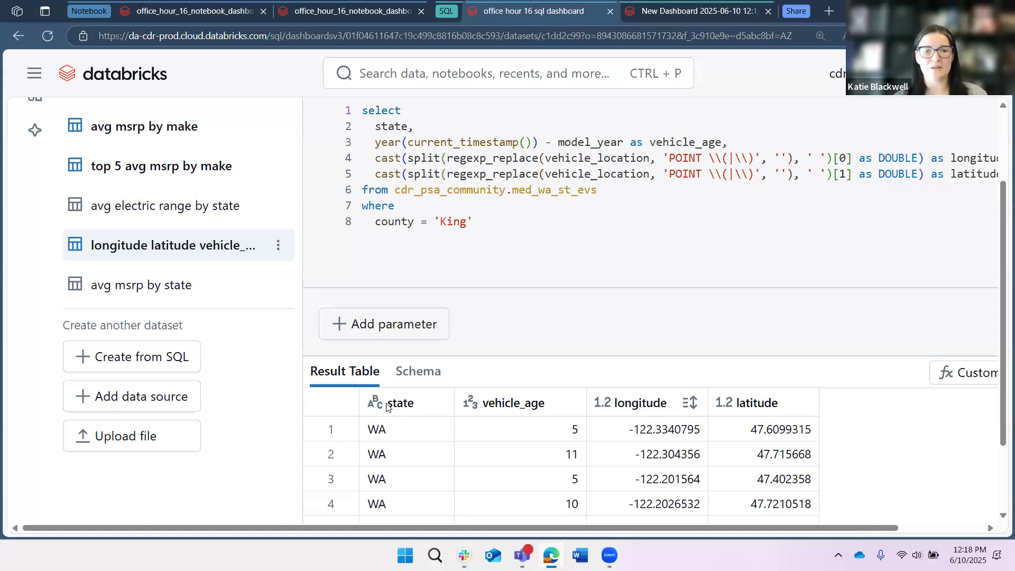
{"action": "scroll", "coordinate": [409, 453], "scroll_direction": "down", "scroll_amount": 1}
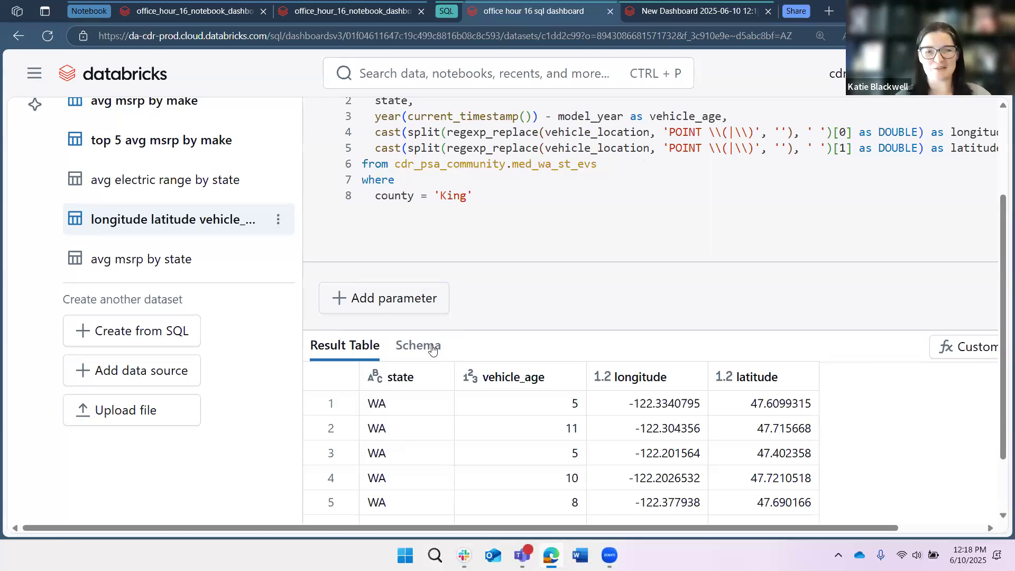
{"action": "scroll", "coordinate": [468, 239], "scroll_direction": "up", "scroll_amount": 3}
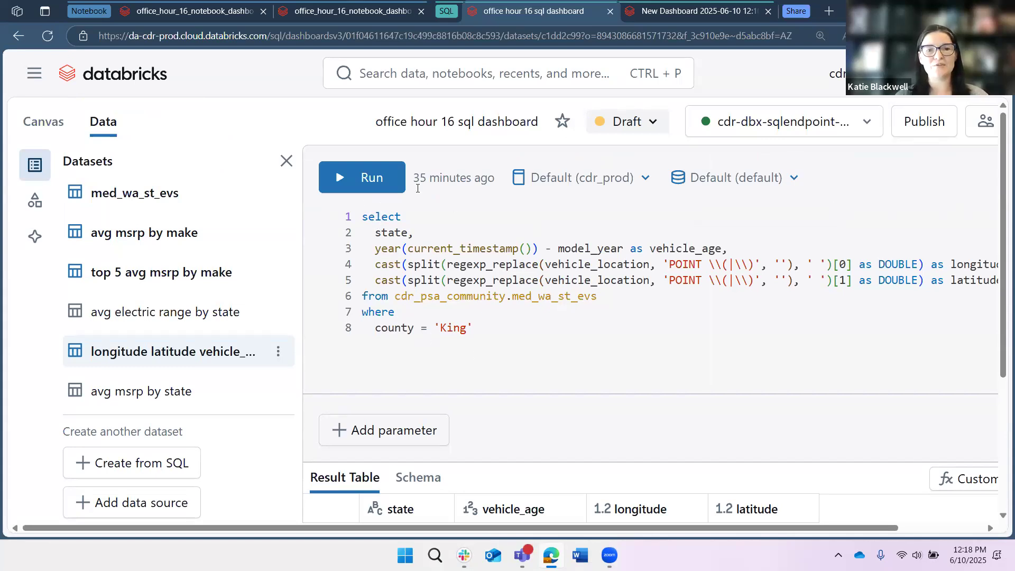
{"action": "left_click", "coordinate": [165, 275]}
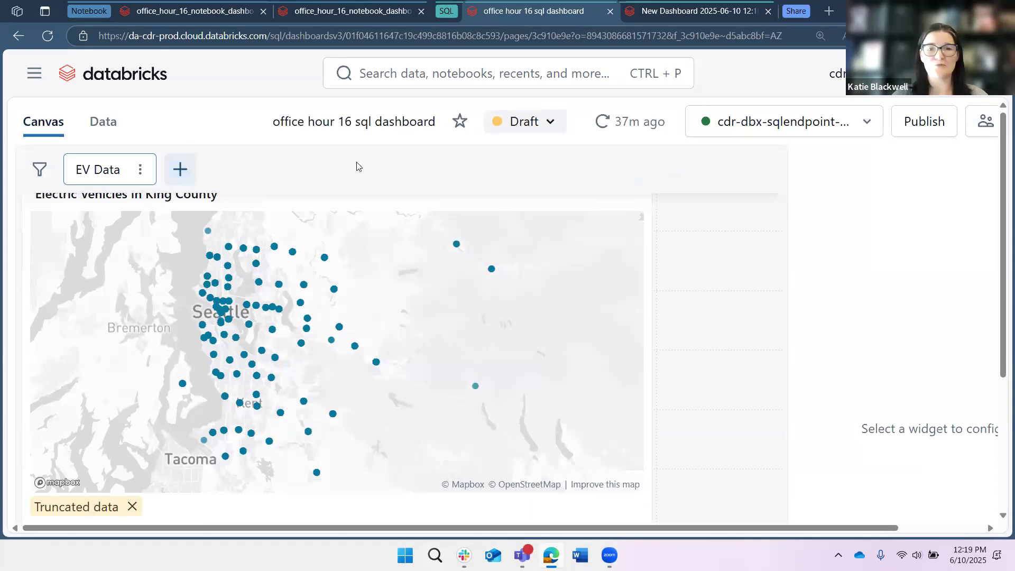
- Add a new page to the dashboard canvas and name it page2
{"action": "left_click", "coordinate": [180, 169]}
{"action": "double_click", "coordinate": [231, 168]}
{"action": "triple_click", "coordinate": [222, 169]}
{"action": "type", "text": "page2"}
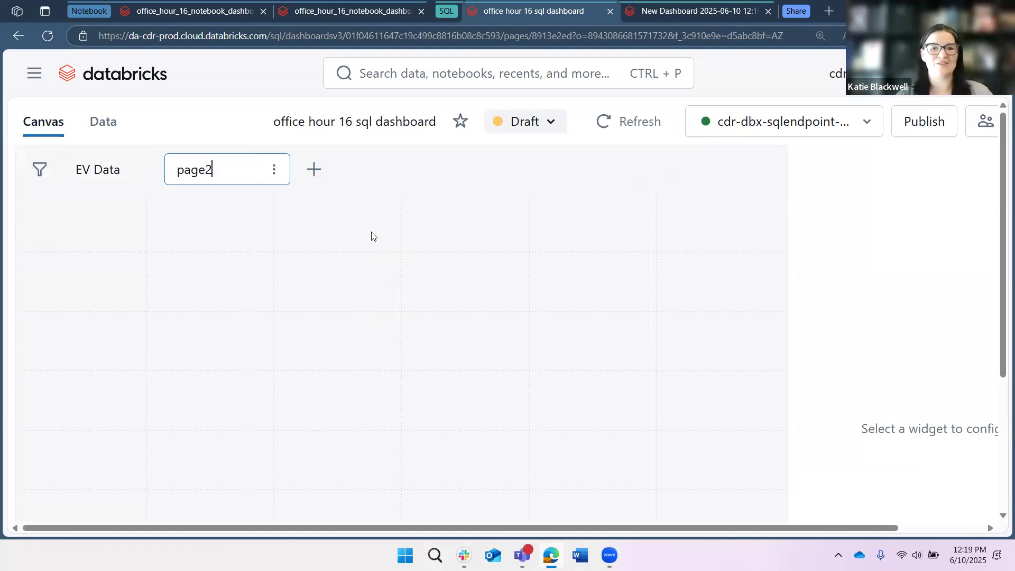
{"action": "key", "text": "Return"}
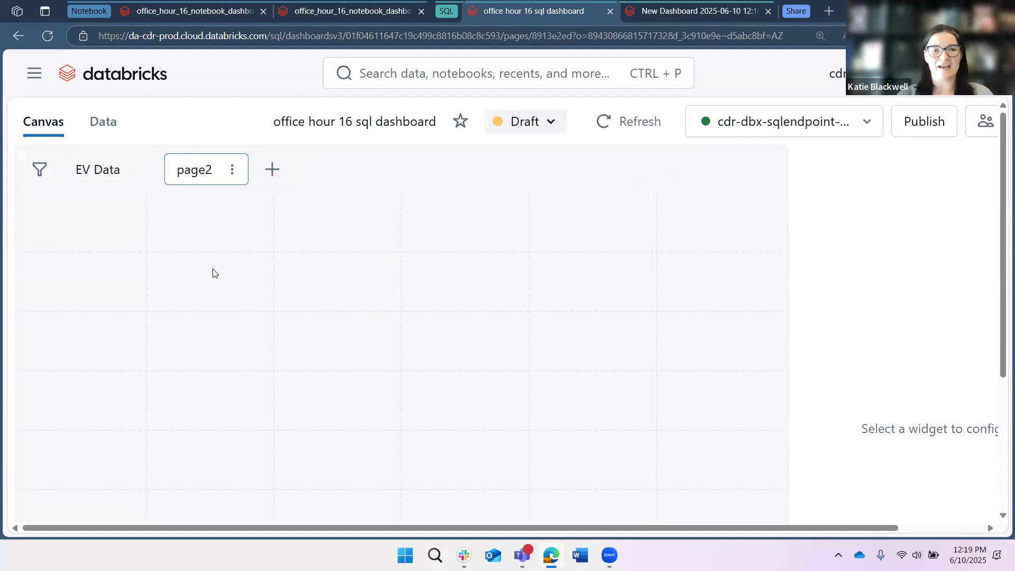
- Place a new visualization widget in the upper-left area of the page2 canvas
{"action": "scroll", "coordinate": [384, 264], "scroll_direction": "down", "scroll_amount": 1}
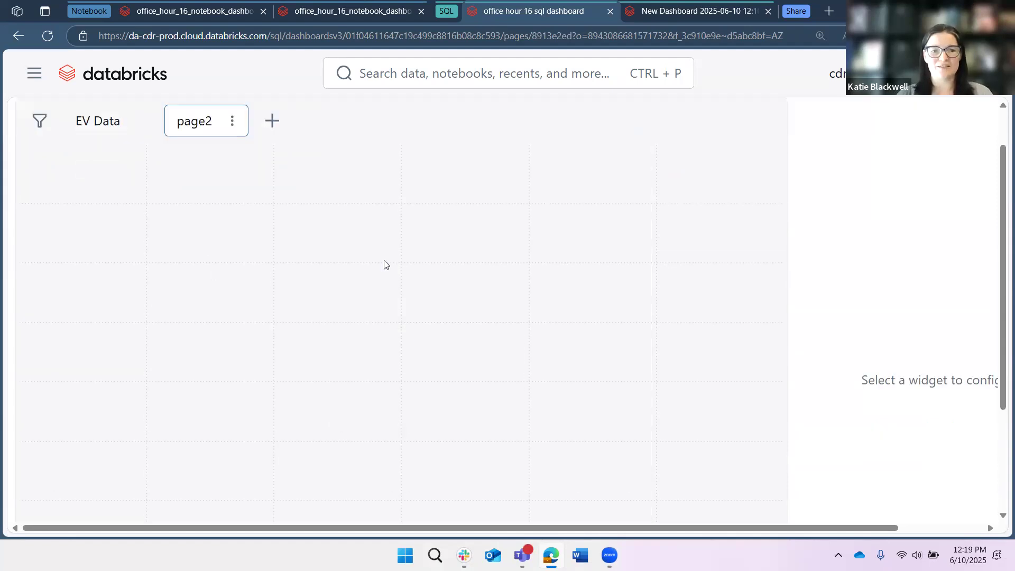
{"action": "scroll", "coordinate": [384, 264], "scroll_direction": "down", "scroll_amount": 3}
{"action": "left_click", "coordinate": [386, 459]}
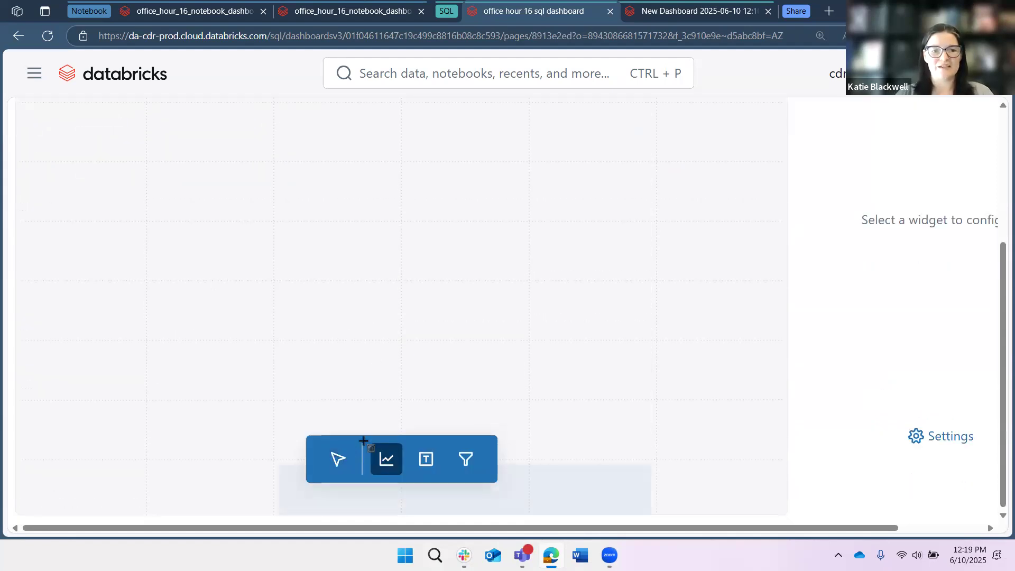
{"action": "scroll", "coordinate": [67, 252], "scroll_direction": "up", "scroll_amount": 4}
{"action": "left_click", "coordinate": [113, 258]}
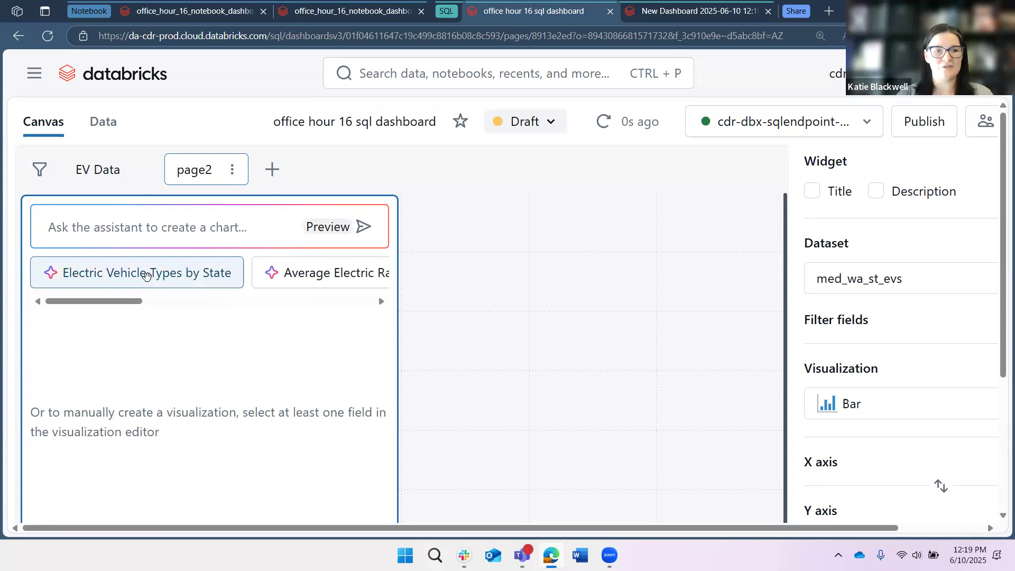
- Try the assistant's suggested Electric Vehicle Types by State chart in the new widget and reject it
{"action": "left_click", "coordinate": [146, 274]}
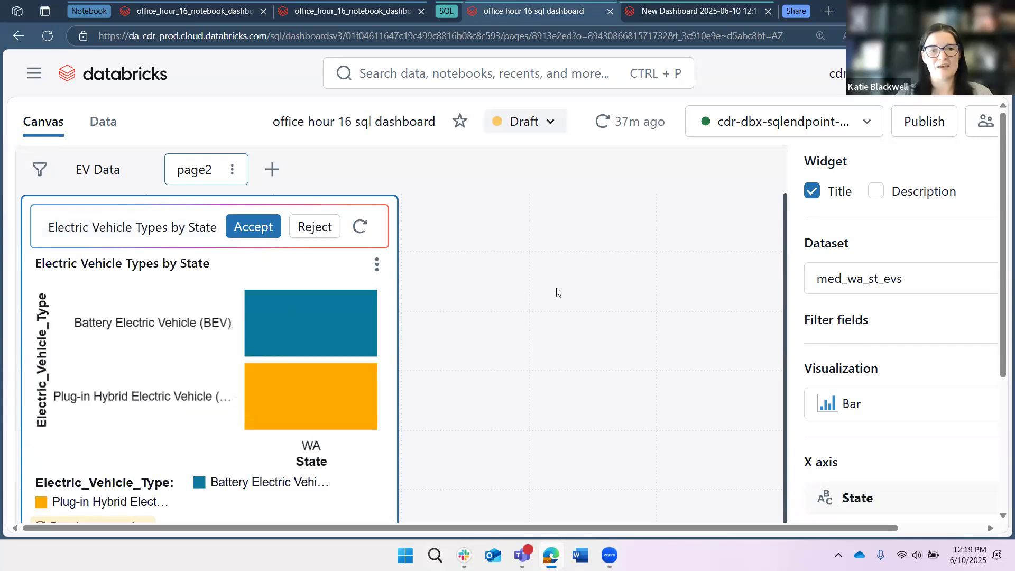
{"action": "scroll", "coordinate": [557, 292], "scroll_direction": "down", "scroll_amount": 2}
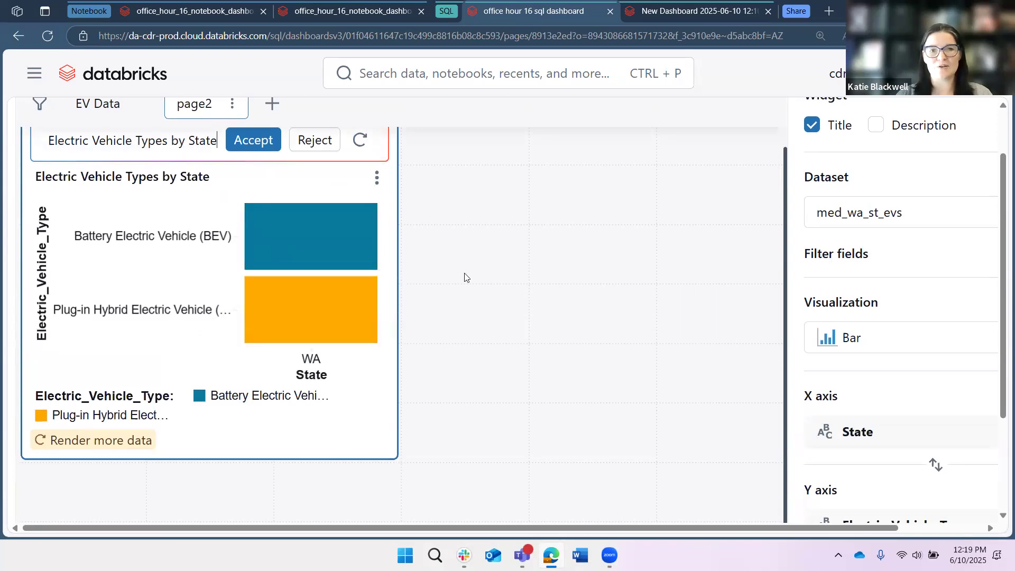
{"action": "scroll", "coordinate": [473, 277], "scroll_direction": "up", "scroll_amount": 1}
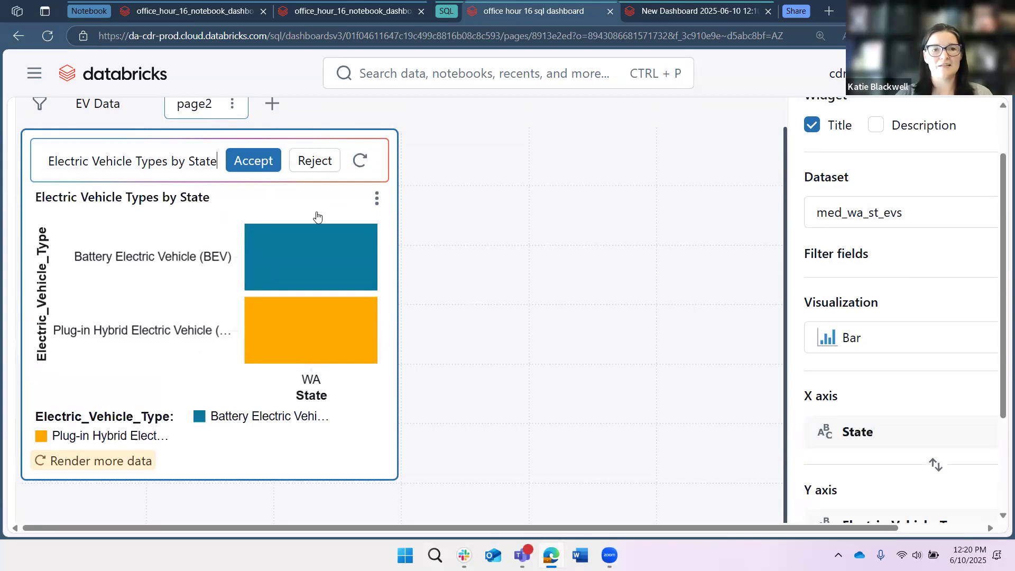
{"action": "left_click", "coordinate": [315, 160]}
- Generate the assistant's suggested Average Electric Range by Make bar chart, review its axis settings, widen the configuration area, and accept the chart
{"action": "left_click", "coordinate": [315, 205]}
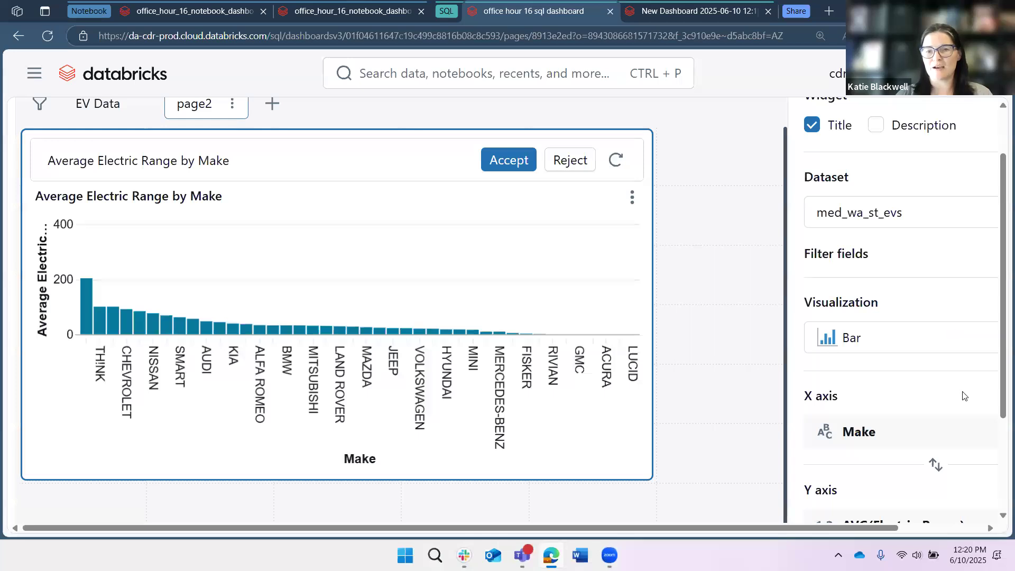
{"action": "scroll", "coordinate": [962, 396], "scroll_direction": "down", "scroll_amount": 4}
{"action": "scroll", "coordinate": [939, 435], "scroll_direction": "down", "scroll_amount": 1}
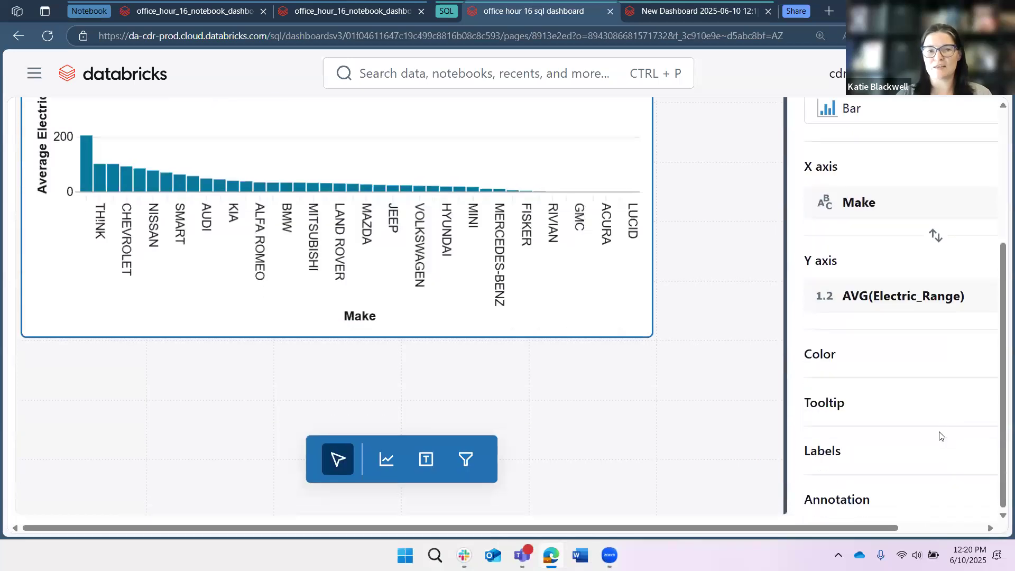
{"action": "scroll", "coordinate": [940, 433], "scroll_direction": "up", "scroll_amount": 1}
{"action": "scroll", "coordinate": [919, 275], "scroll_direction": "up", "scroll_amount": 1}
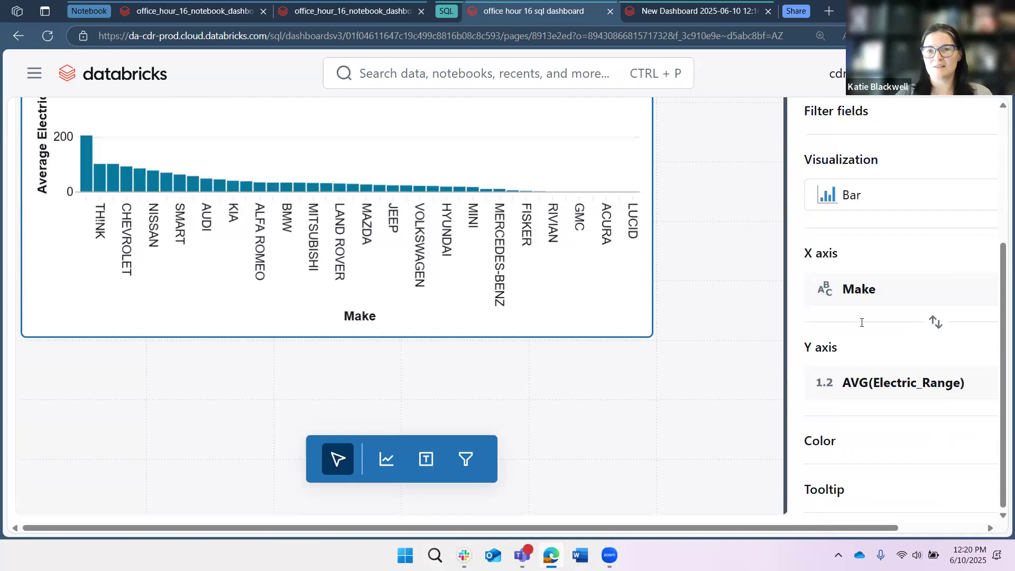
{"action": "scroll", "coordinate": [861, 338], "scroll_direction": "up", "scroll_amount": 4}
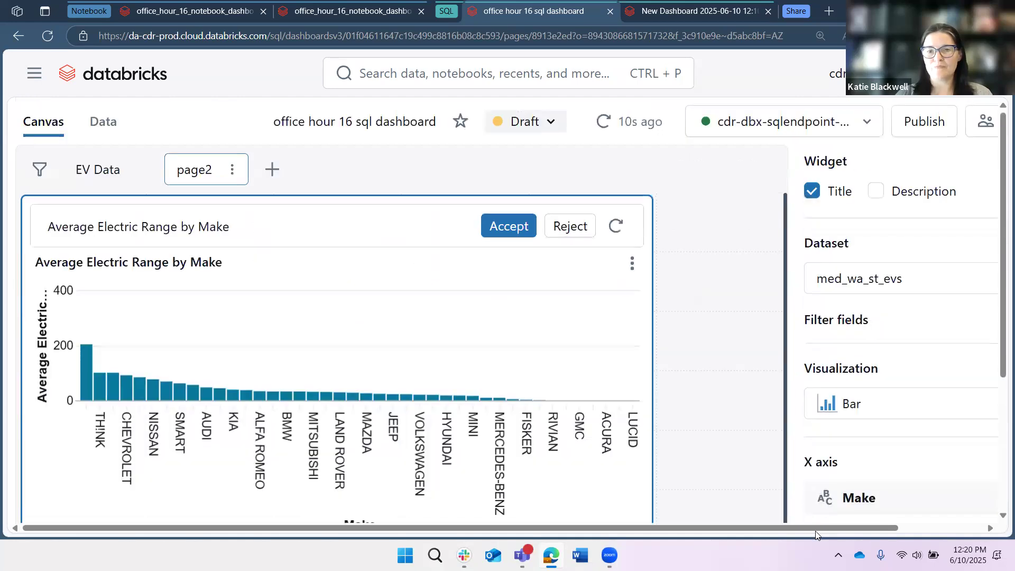
{"action": "left_click_drag", "start_coordinate": [790, 452], "coordinate": [675, 428]}
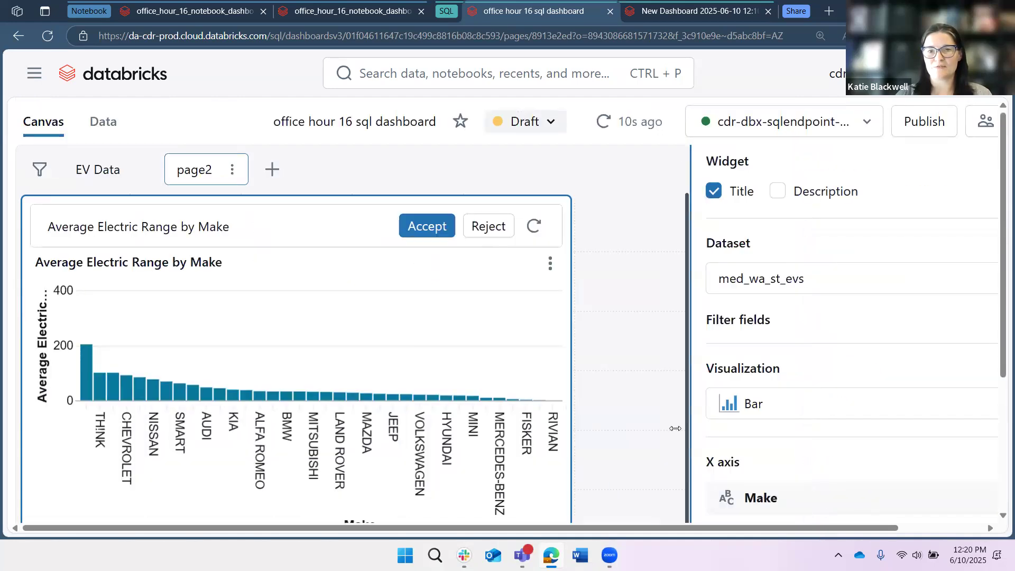
{"action": "left_click", "coordinate": [359, 362]}
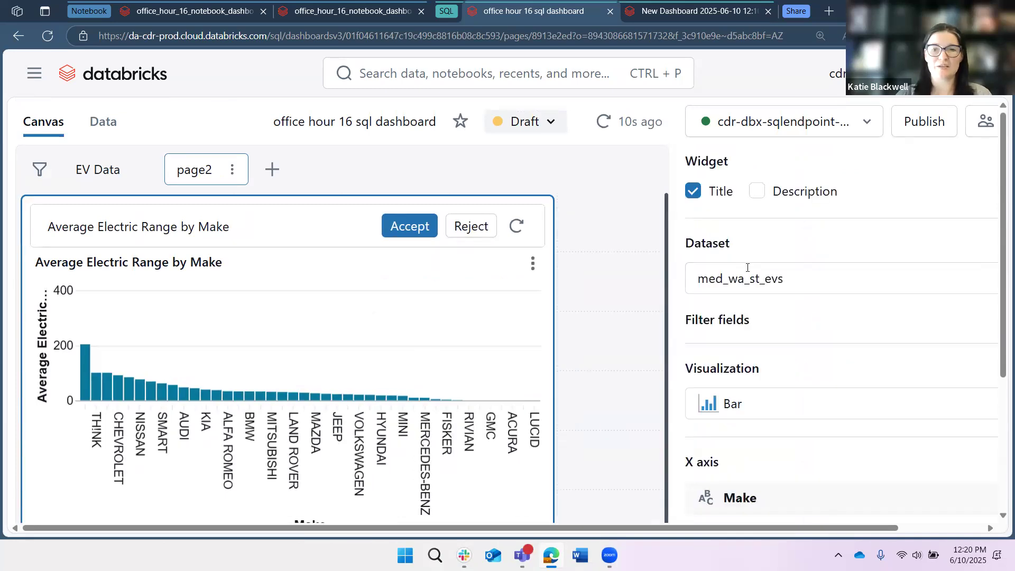
{"action": "left_click", "coordinate": [405, 236]}
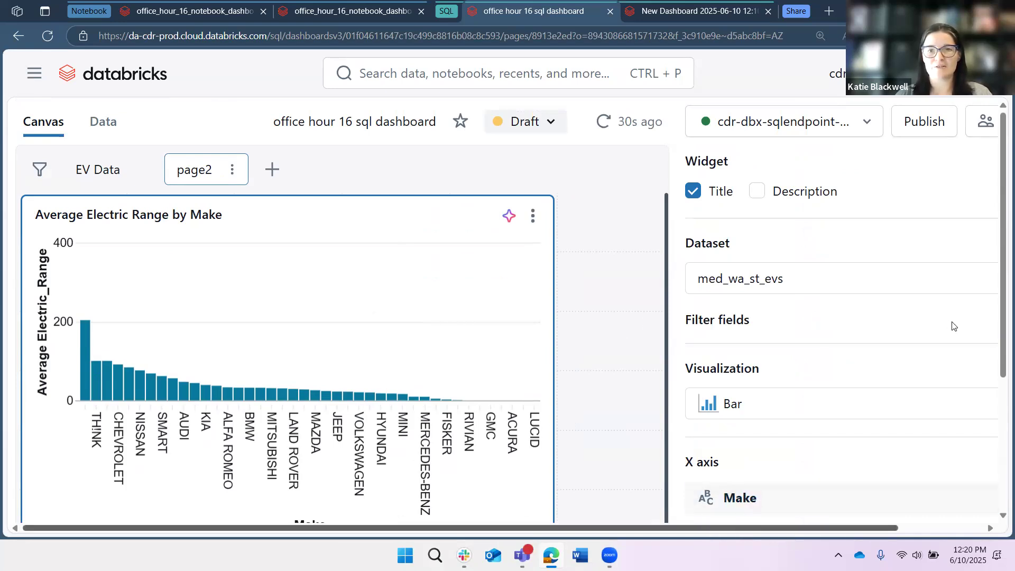
- Add an Electric_Range filter field to the Average Electric Range by Make chart and set it to exclude 0
{"action": "scroll", "coordinate": [770, 216], "scroll_direction": "right", "scroll_amount": 1}
{"action": "left_click", "coordinate": [715, 323]}
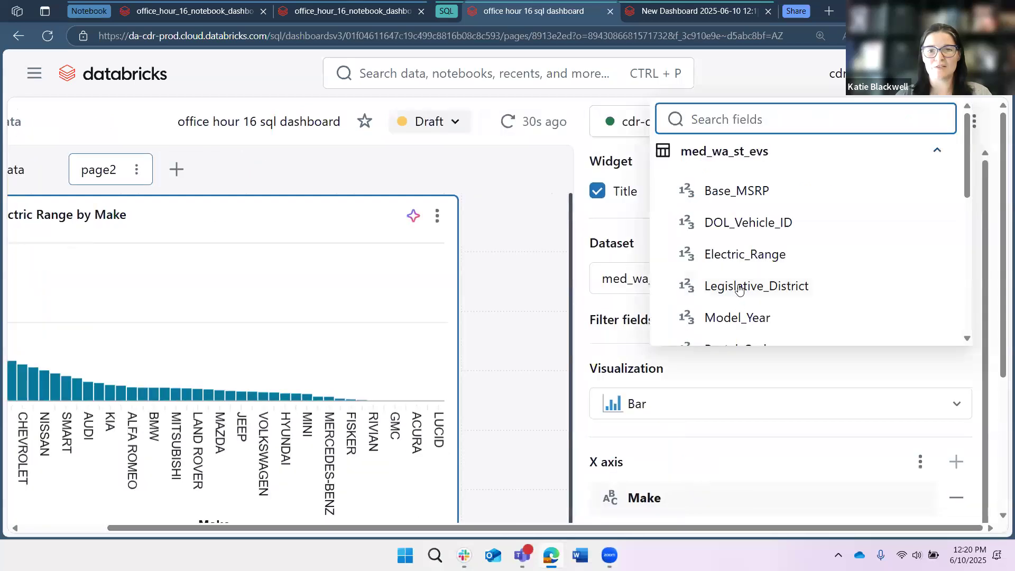
{"action": "left_click", "coordinate": [743, 264]}
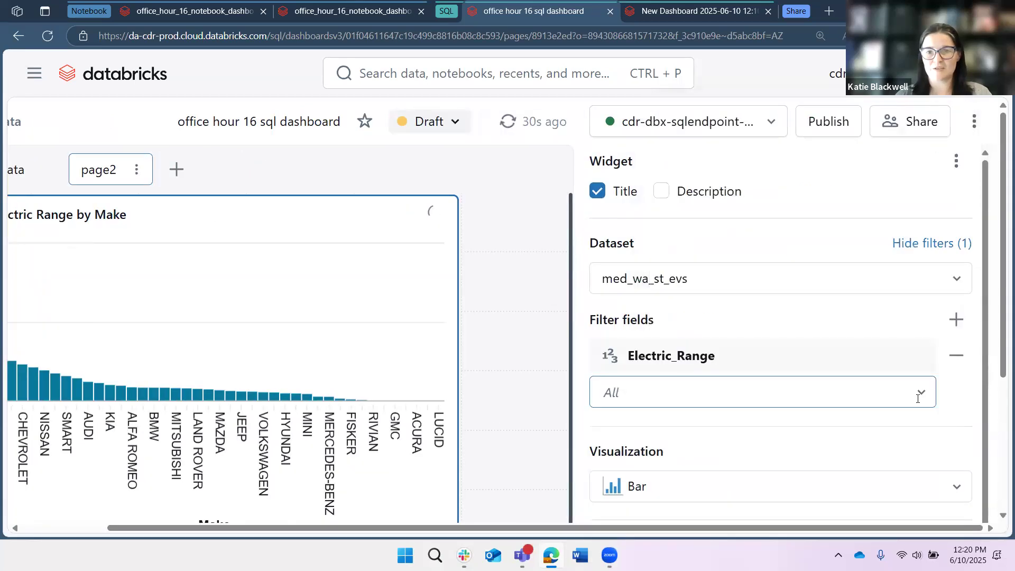
{"action": "left_click", "coordinate": [915, 391]}
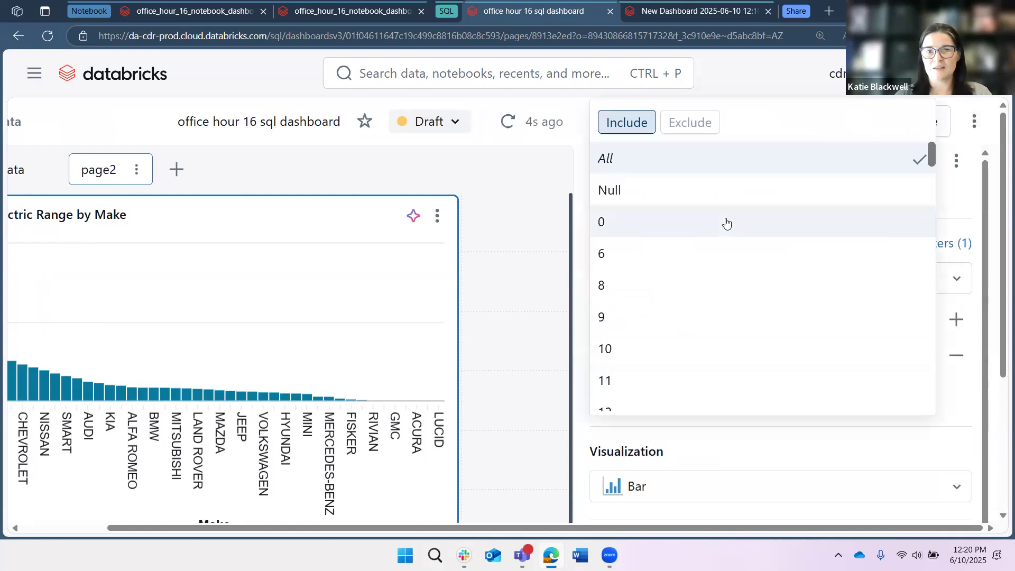
{"action": "left_click", "coordinate": [726, 222]}
{"action": "left_click", "coordinate": [696, 125]}
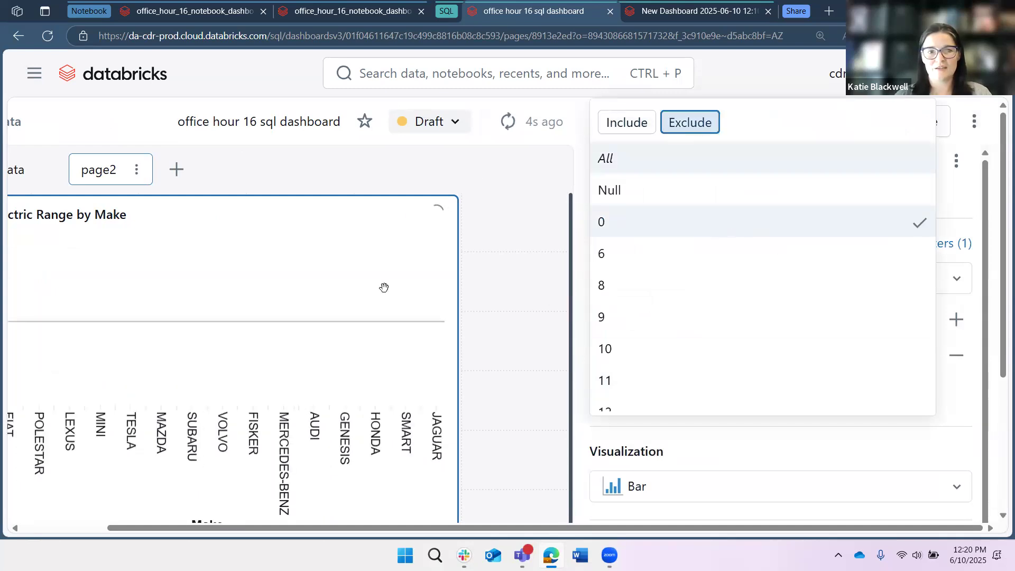
{"action": "left_click", "coordinate": [460, 302]}
{"action": "scroll", "coordinate": [138, 310], "scroll_direction": "left", "scroll_amount": 3}
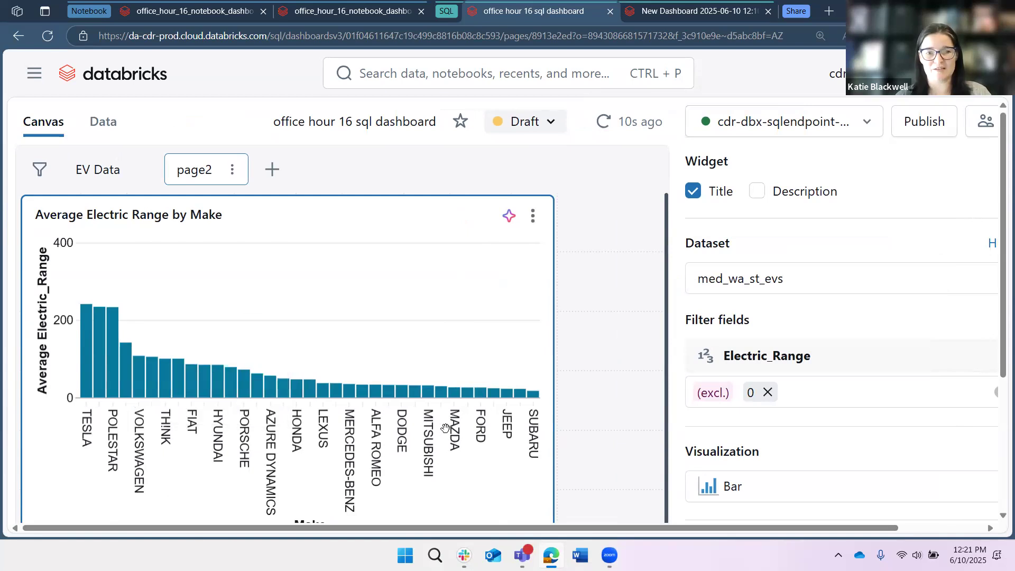
- Examine the filtered Average Electric Range by Make chart and its visualization type, axis, color and tooltip settings
{"action": "scroll", "coordinate": [445, 427], "scroll_direction": "down", "scroll_amount": 1}
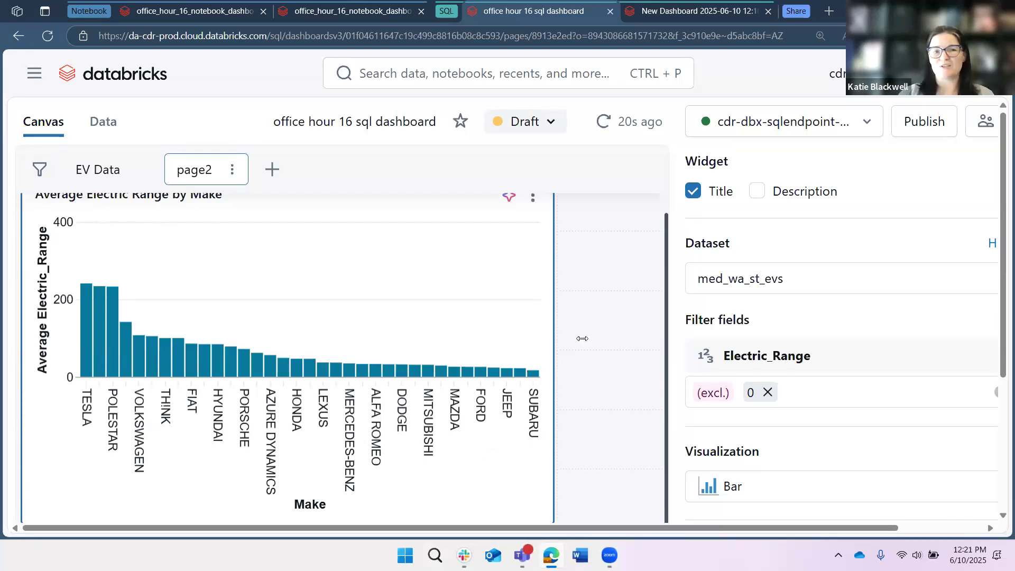
{"action": "left_click", "coordinate": [603, 371]}
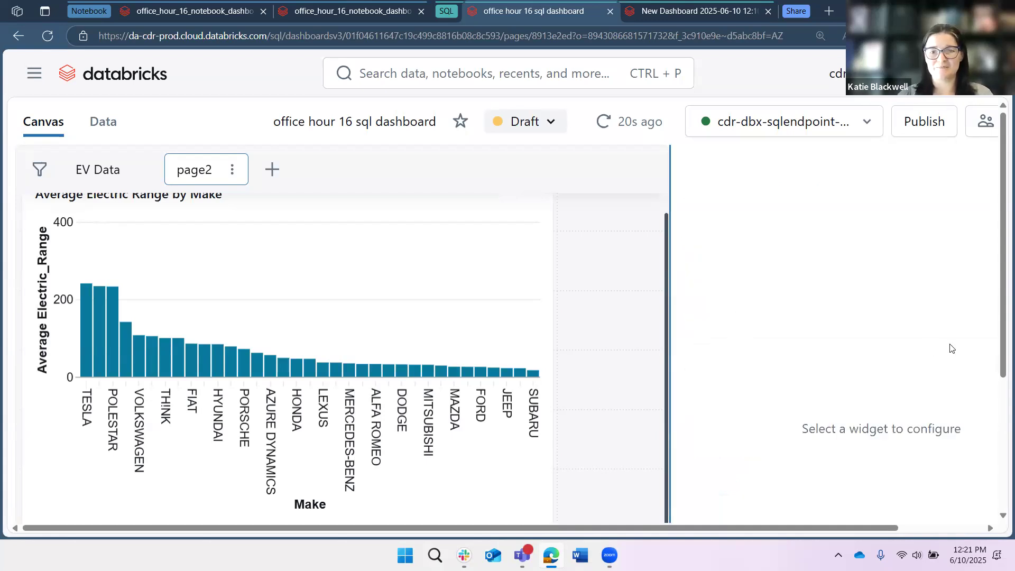
{"action": "left_click_drag", "start_coordinate": [670, 365], "coordinate": [951, 348]}
{"action": "scroll", "coordinate": [365, 382], "scroll_direction": "down", "scroll_amount": 4}
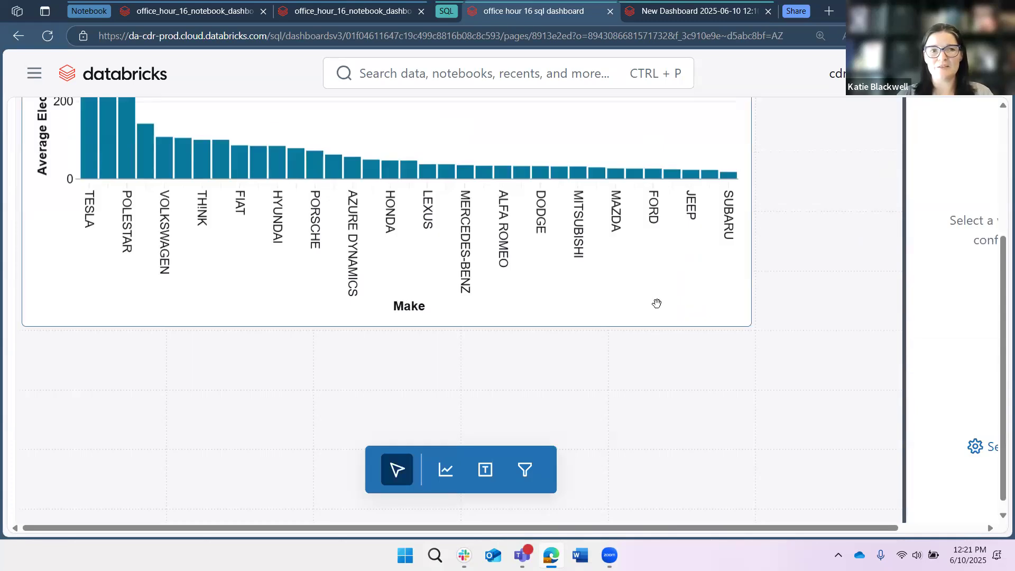
{"action": "left_click", "coordinate": [656, 302]}
{"action": "scroll", "coordinate": [194, 444], "scroll_direction": "up", "scroll_amount": 1}
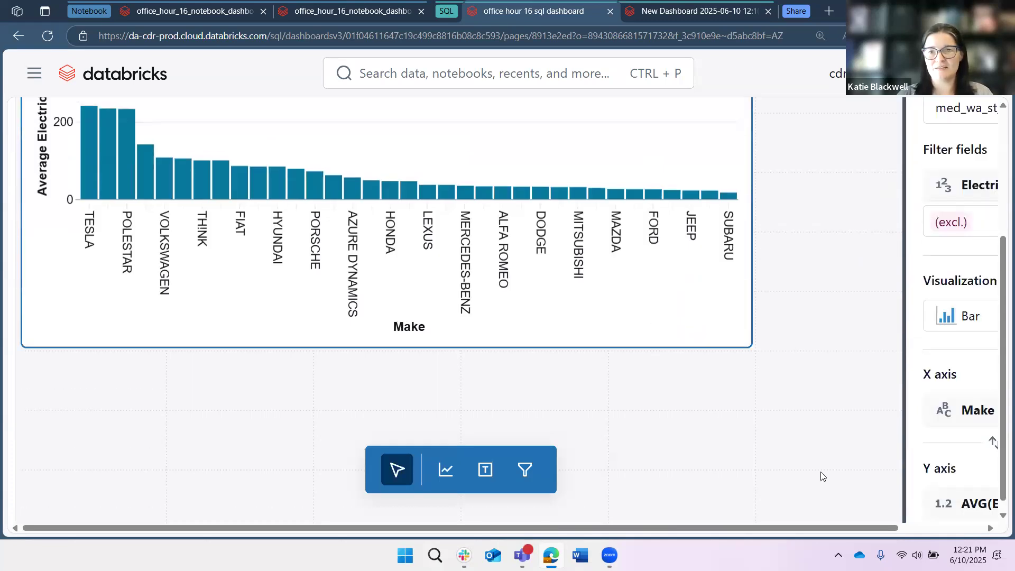
{"action": "scroll", "coordinate": [637, 486], "scroll_direction": "up", "scroll_amount": 4}
{"action": "left_click", "coordinate": [904, 323]}
{"action": "scroll", "coordinate": [896, 321], "scroll_direction": "down", "scroll_amount": 3}
{"action": "scroll", "coordinate": [822, 393], "scroll_direction": "down", "scroll_amount": 1}
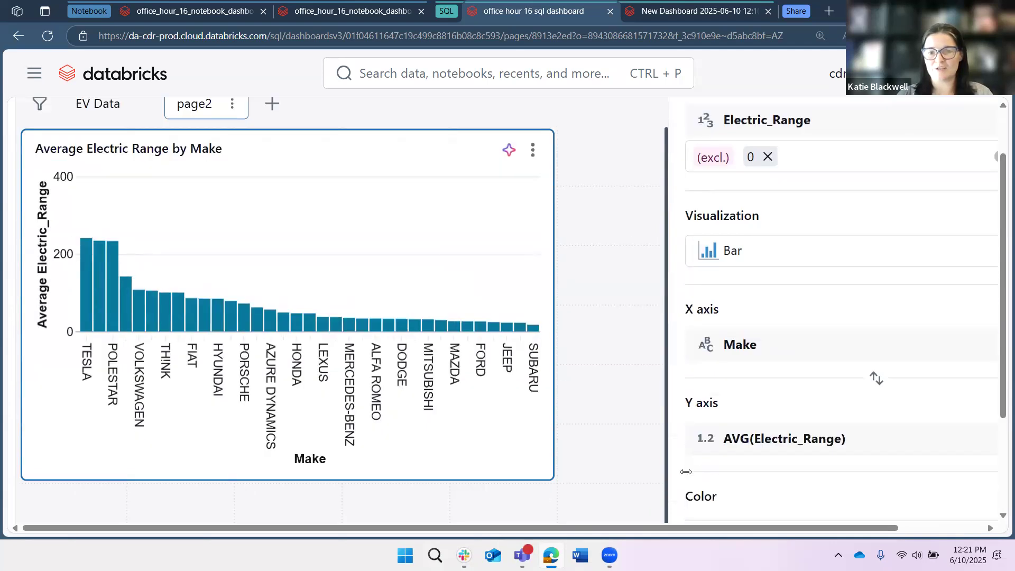
{"action": "scroll", "coordinate": [754, 469], "scroll_direction": "down", "scroll_amount": 1}
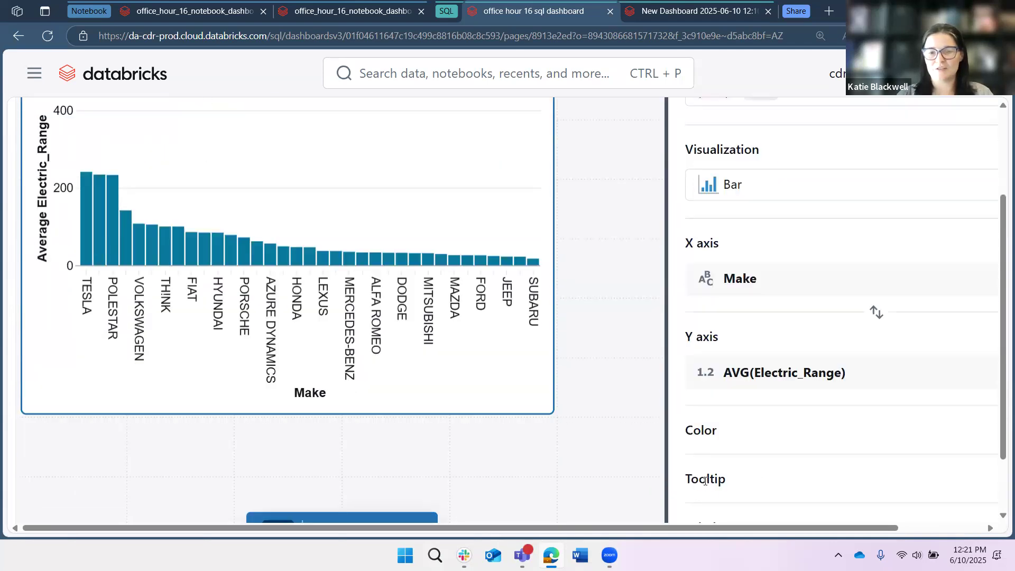
- Narrow the configuration area and place a full-width text box above the Average Electric Range by Make chart
{"action": "left_click", "coordinate": [668, 455]}
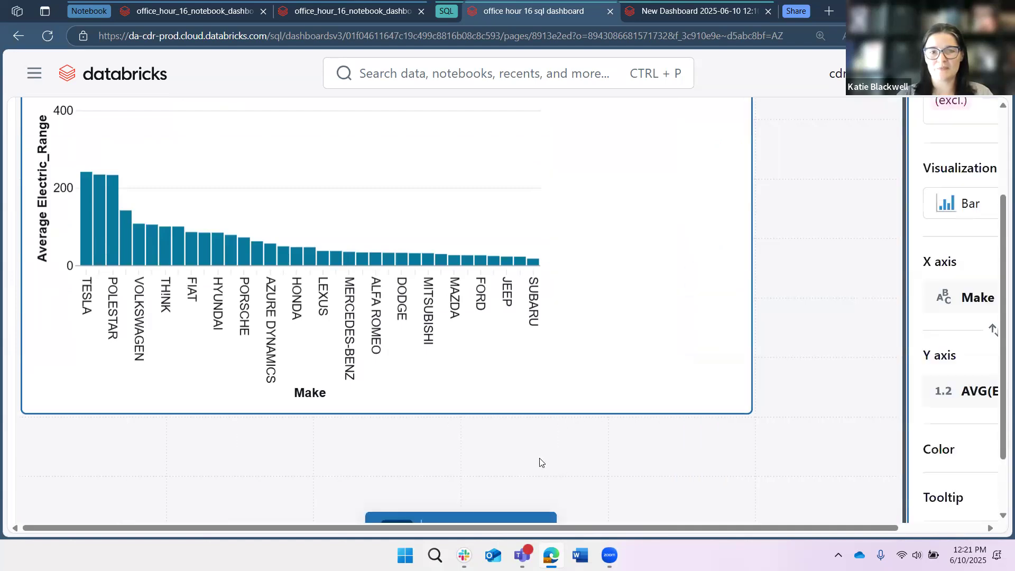
{"action": "scroll", "coordinate": [720, 510], "scroll_direction": "down", "scroll_amount": 1}
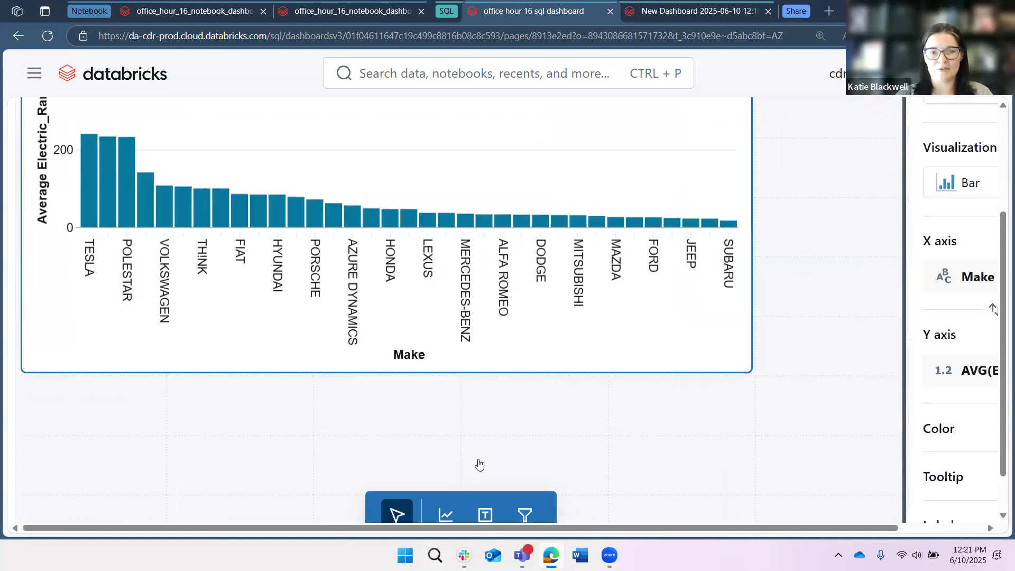
{"action": "left_click", "coordinate": [485, 514]}
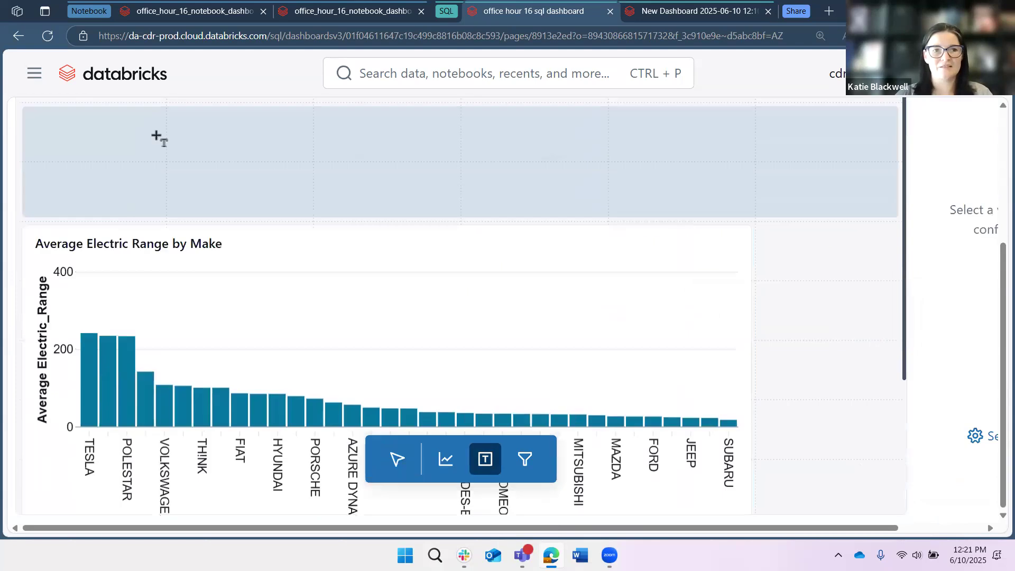
{"action": "left_click", "coordinate": [160, 157]}
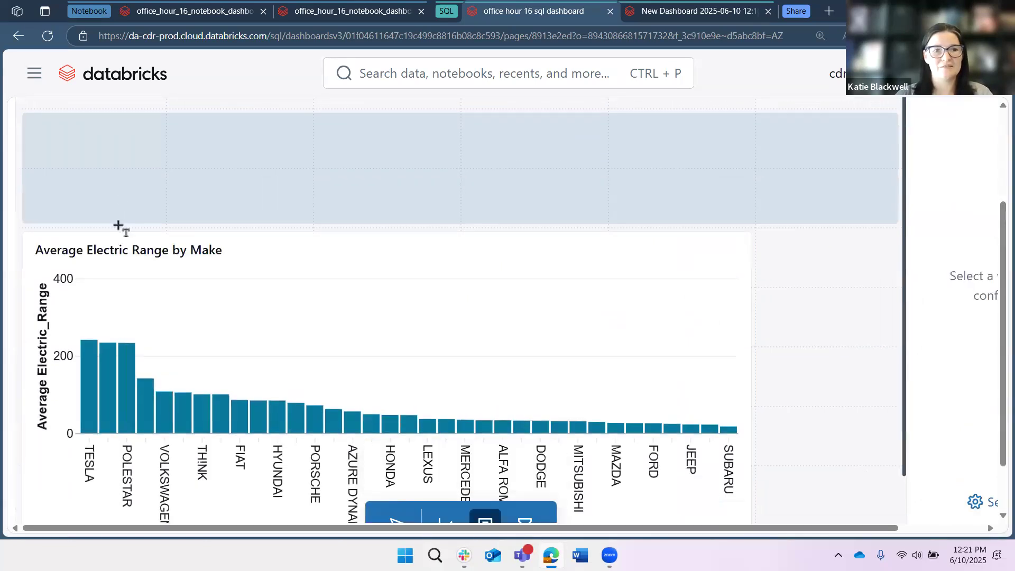
{"action": "left_click", "coordinate": [112, 219]}
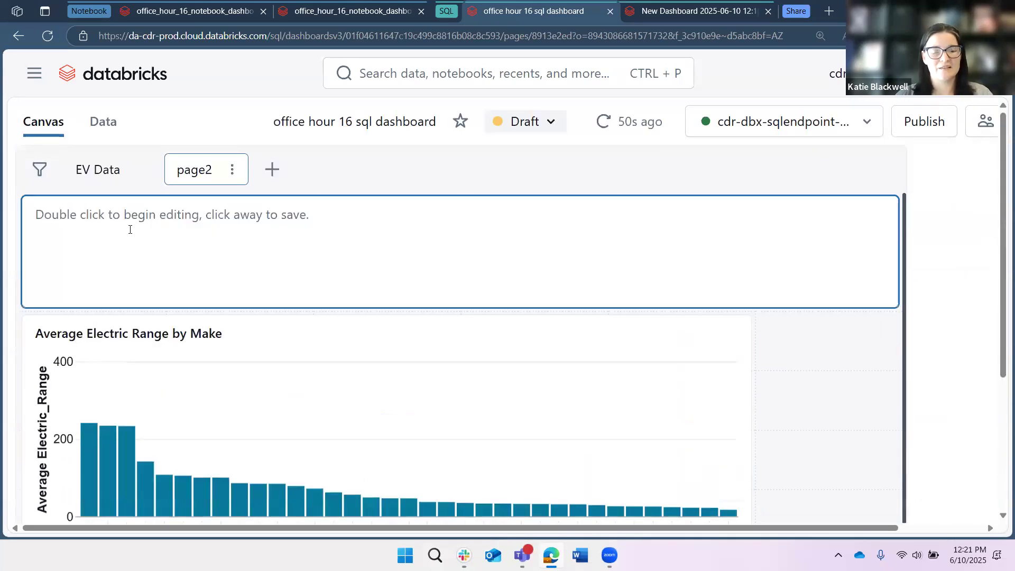
- Enter the Markdown heading "# A title here" and the subheading "## a subtitle here" in the new text box
{"action": "double_click", "coordinate": [196, 257]}
{"action": "type", "text": "# A ti"}
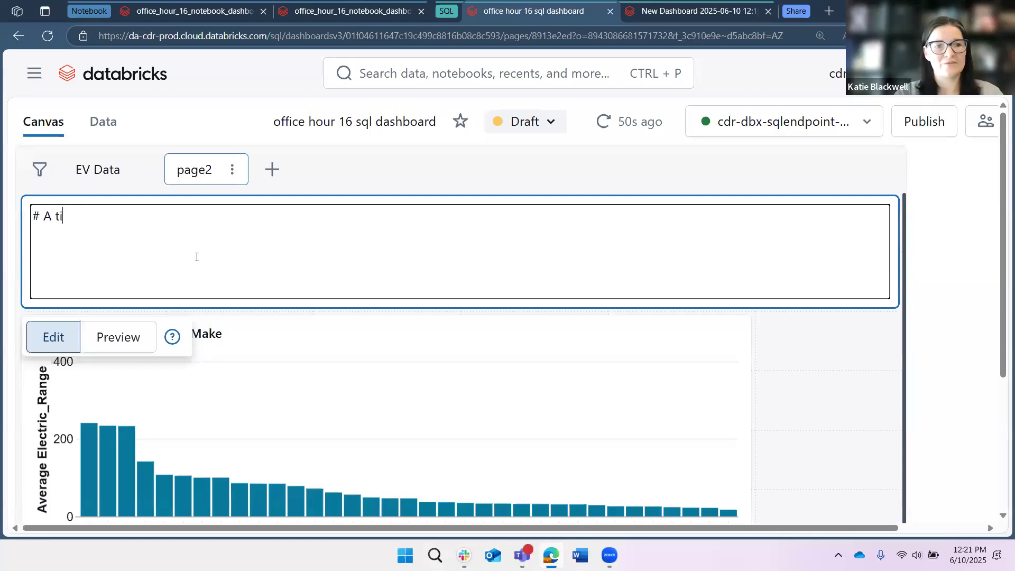
{"action": "type", "text": "tle here"}
{"action": "key", "text": "Return"}
{"action": "type", "text": "## a subtitle here"}
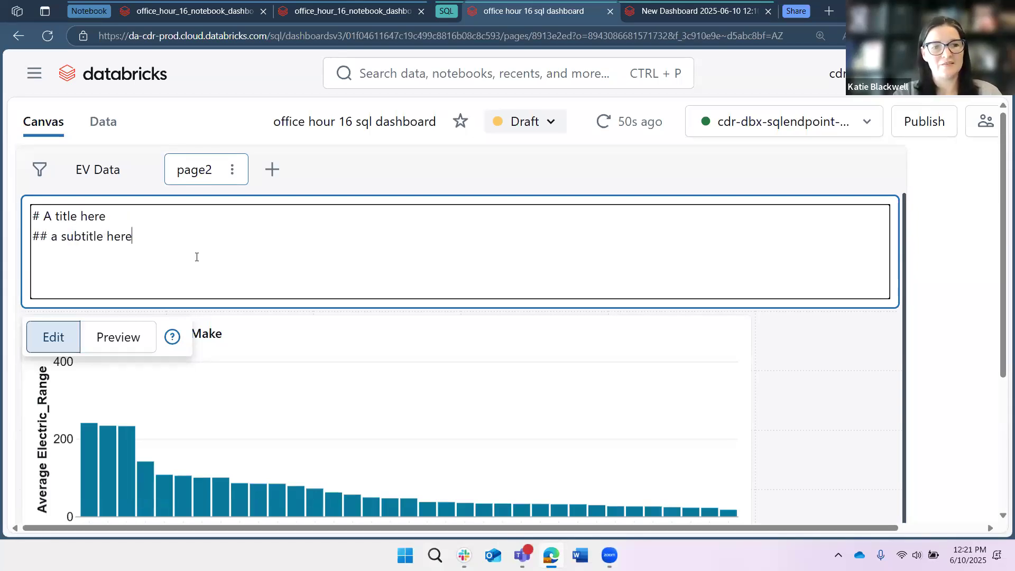
- Add the line "Data source: Washington State EVs Snapshot 2024" below the subtitle and save the text box
{"action": "key", "text": "Return"}
{"action": "type", "text": "D"}
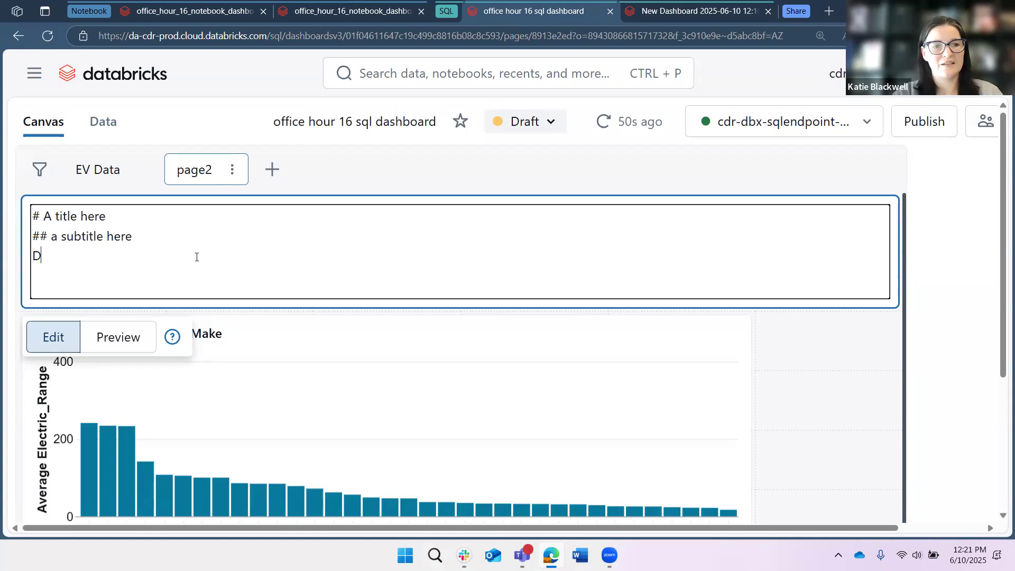
{"action": "type", "text": "ata source:"}
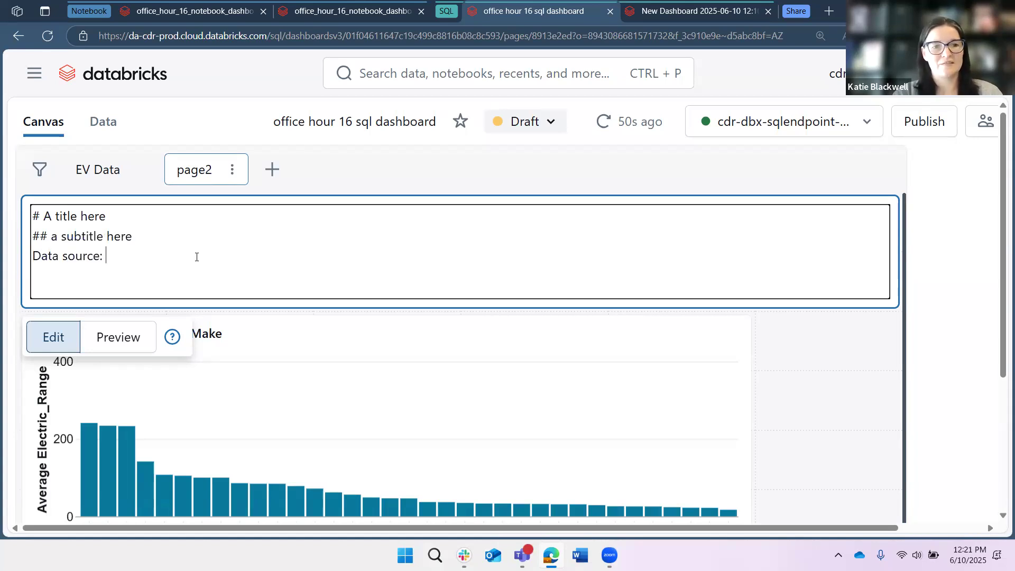
{"action": "type", "text": " Washing"}
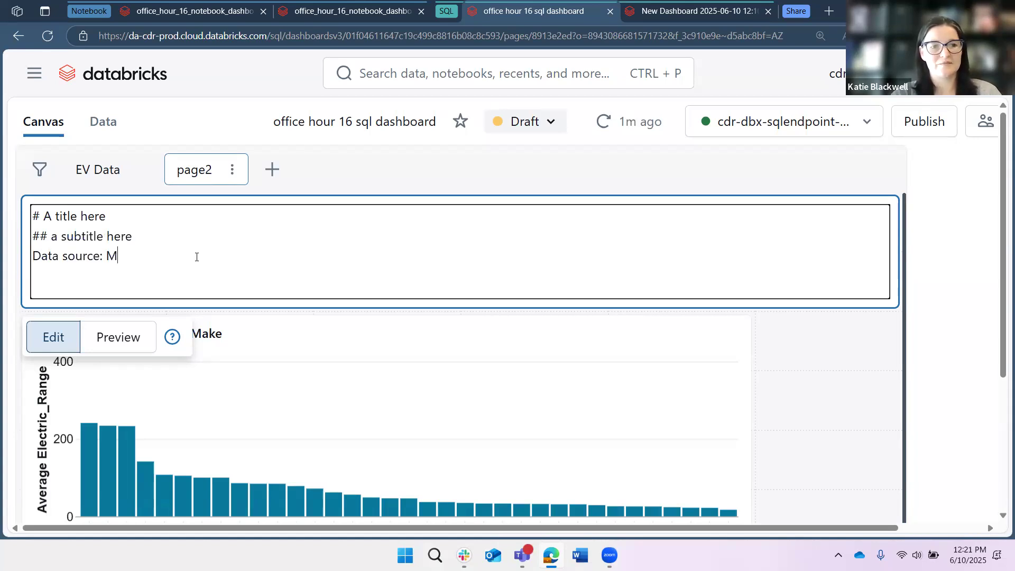
{"action": "type", "text": "ton State EVs Sna"}
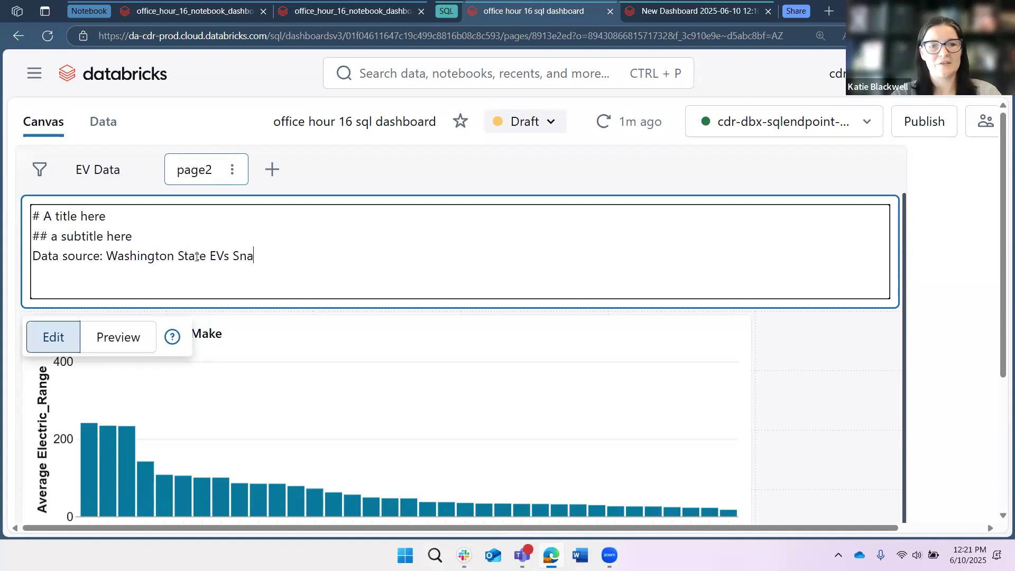
{"action": "type", "text": "pshot 2024"}
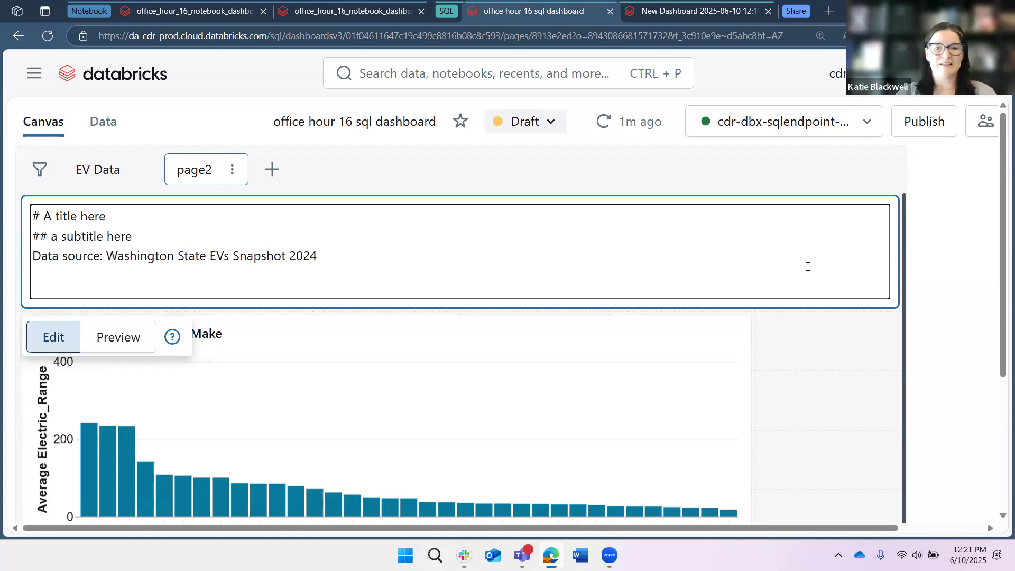
{"action": "left_click", "coordinate": [116, 185]}
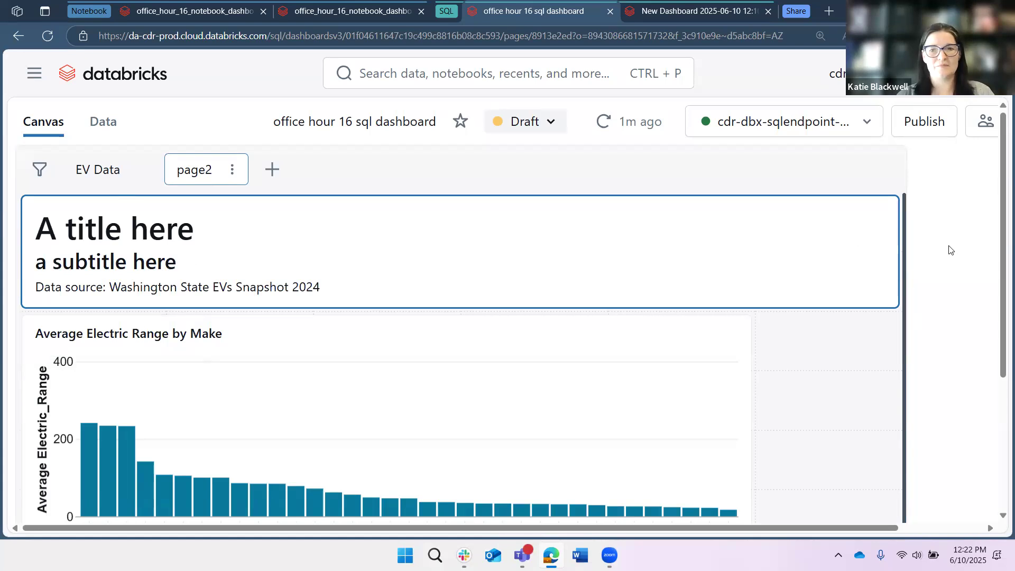
- Place a new visualization widget on page2 below the Average Electric Range by Make chart
{"action": "scroll", "coordinate": [950, 250], "scroll_direction": "down", "scroll_amount": 1}
{"action": "scroll", "coordinate": [938, 244], "scroll_direction": "down", "scroll_amount": 3}
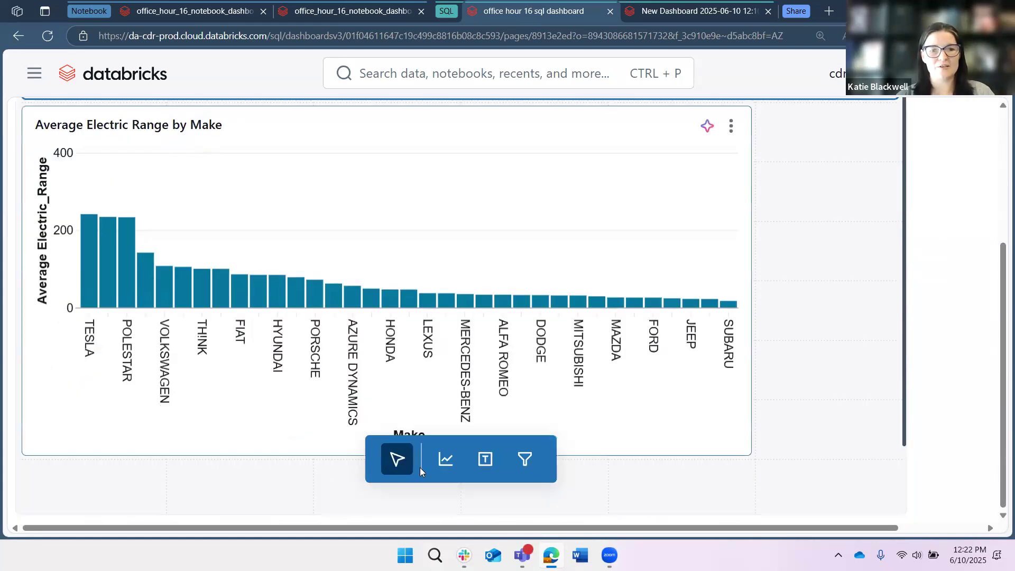
{"action": "left_click", "coordinate": [461, 469]}
{"action": "scroll", "coordinate": [106, 310], "scroll_direction": "down", "scroll_amount": 5}
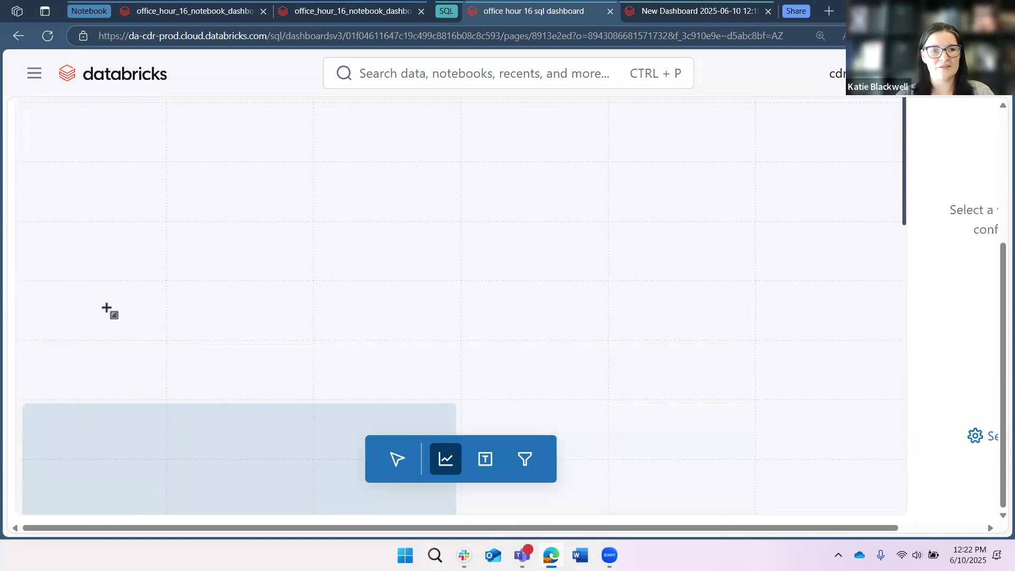
{"action": "scroll", "coordinate": [120, 275], "scroll_direction": "up", "scroll_amount": 5}
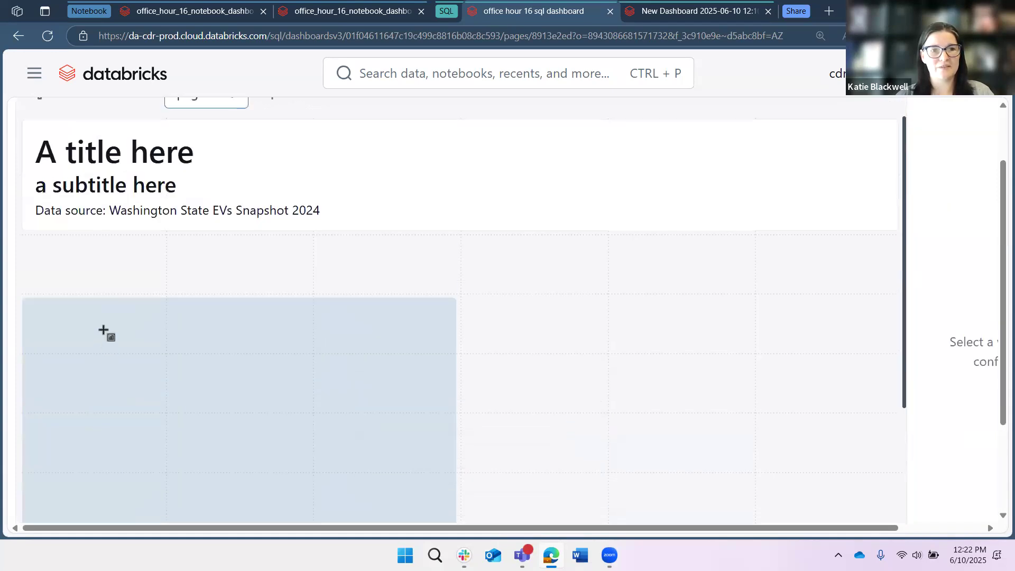
{"action": "scroll", "coordinate": [131, 417], "scroll_direction": "up", "scroll_amount": 2}
{"action": "scroll", "coordinate": [120, 368], "scroll_direction": "down", "scroll_amount": 2}
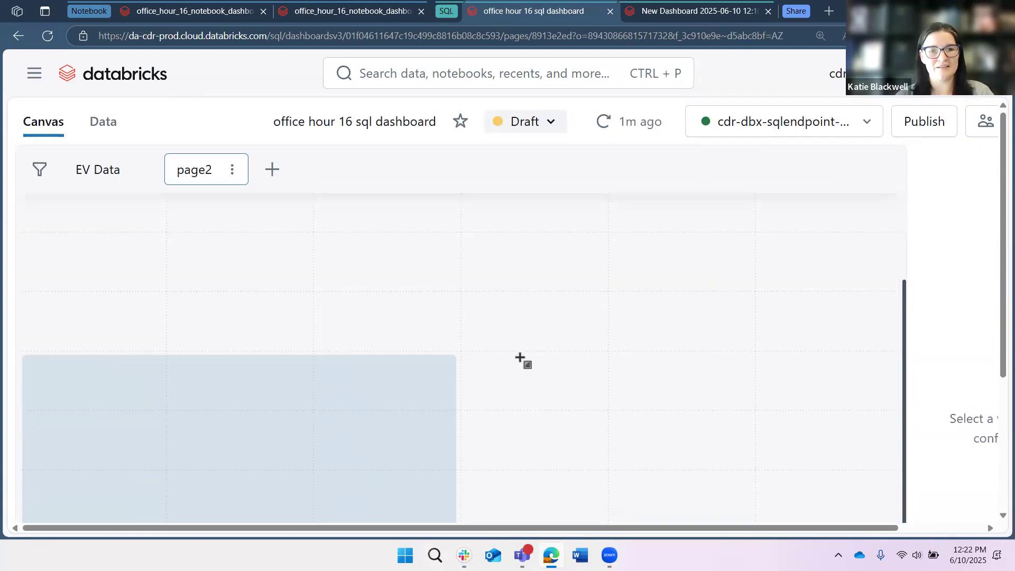
{"action": "scroll", "coordinate": [89, 317], "scroll_direction": "down", "scroll_amount": 5}
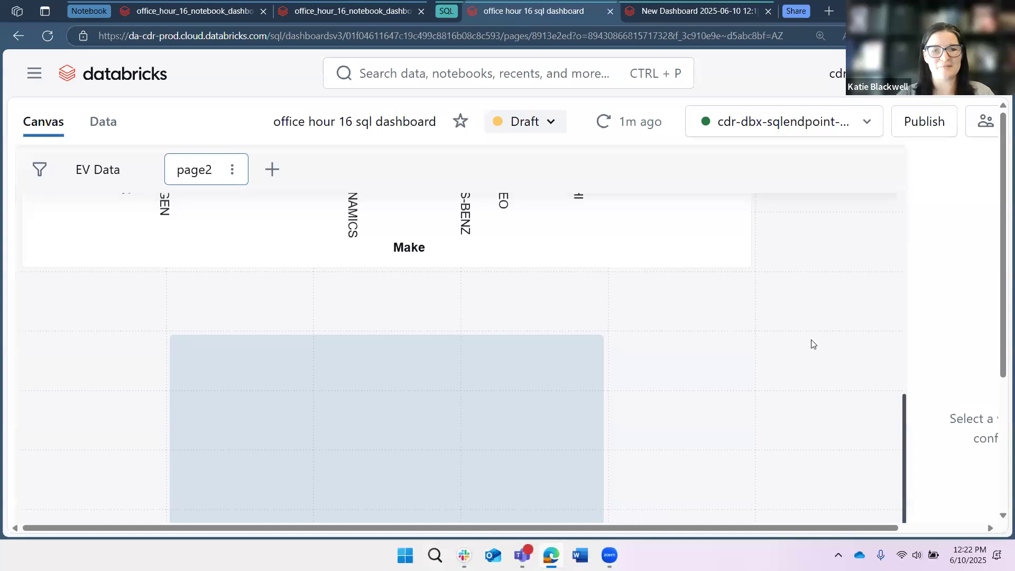
{"action": "scroll", "coordinate": [641, 321], "scroll_direction": "up", "scroll_amount": 3}
{"action": "left_click", "coordinate": [558, 319]}
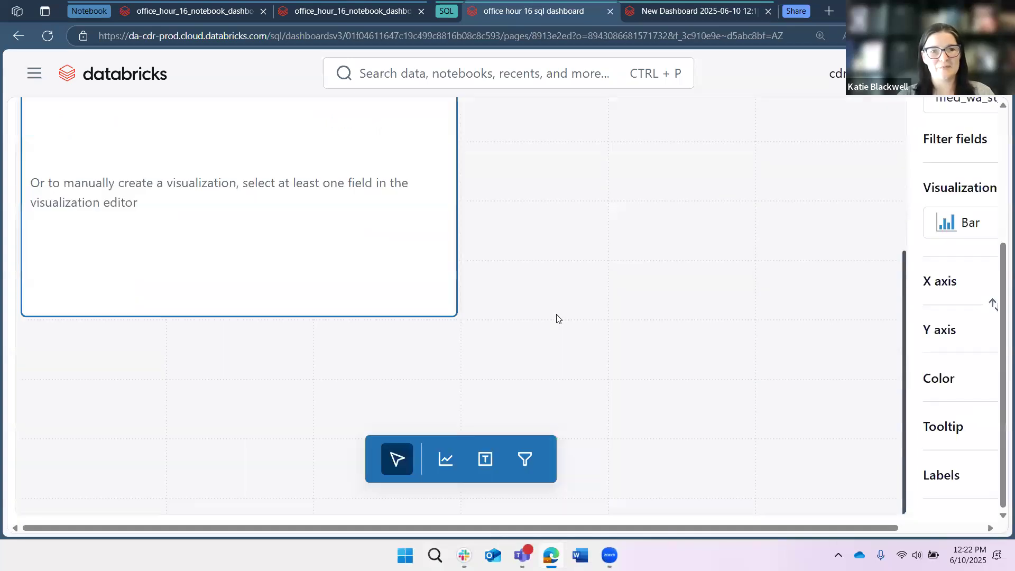
- Zoom out the page and review the query and results of the avg msrp by state dataset
{"action": "key", "text": "ctrl+minus"}
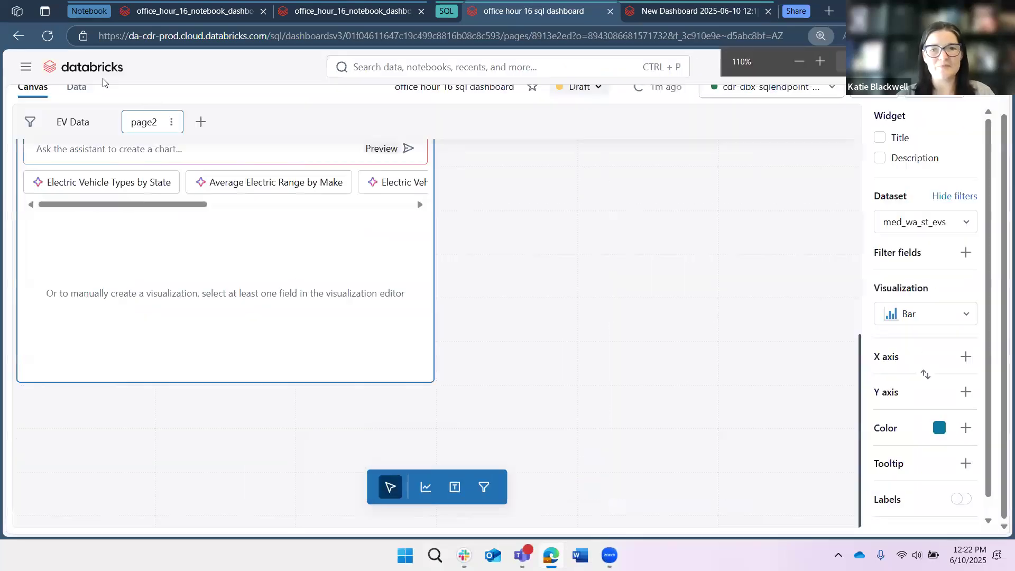
{"action": "key", "text": "ctrl+minus"}
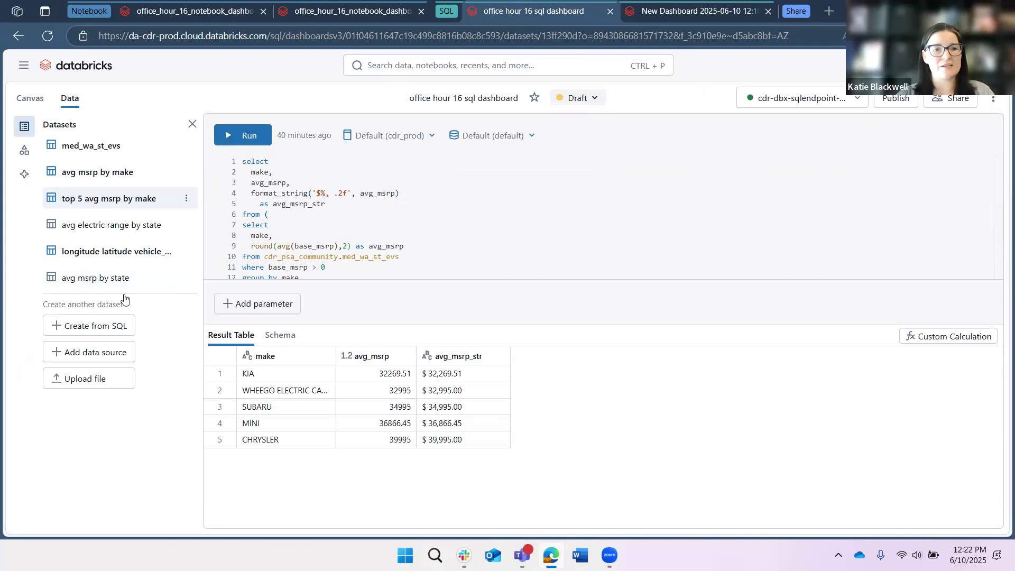
{"action": "left_click", "coordinate": [124, 279]}
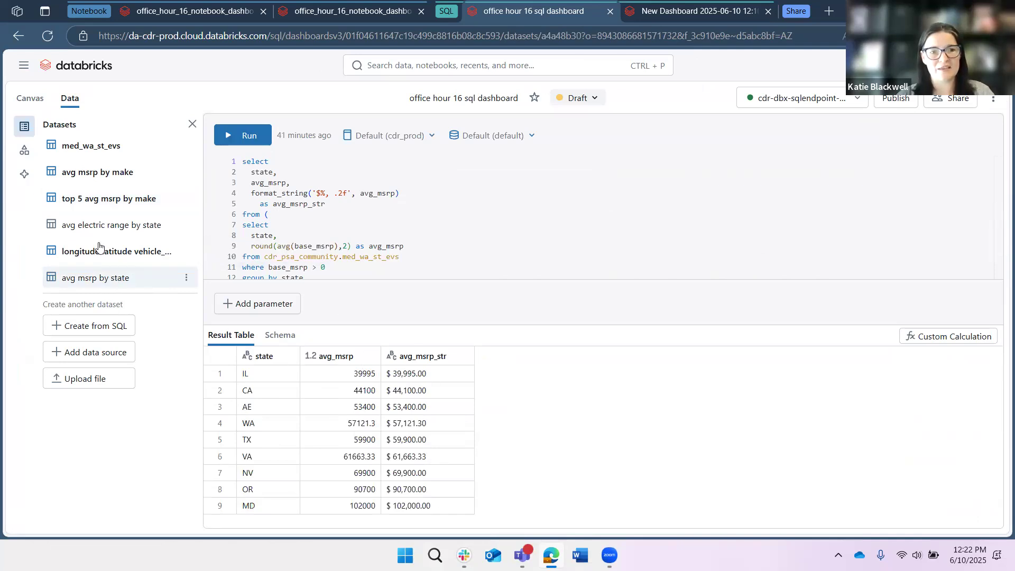
- Examine the avg electric range by state dataset's query, its exclusion of 'DC', 'AE' and 'BC', and its result table
{"action": "left_click", "coordinate": [97, 224]}
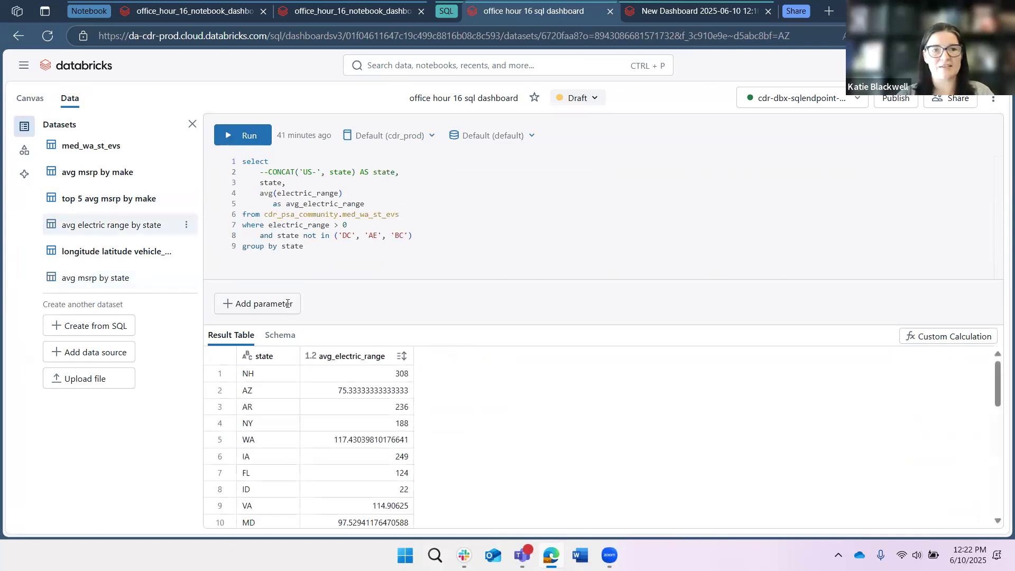
{"action": "left_click_drag", "start_coordinate": [259, 235], "coordinate": [422, 235]}
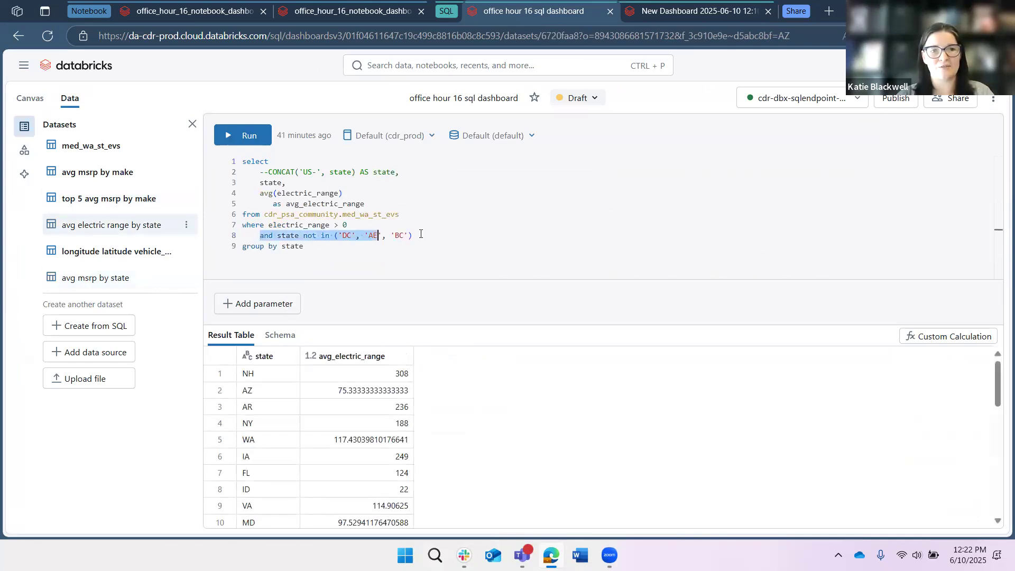
{"action": "key", "text": "shift+End"}
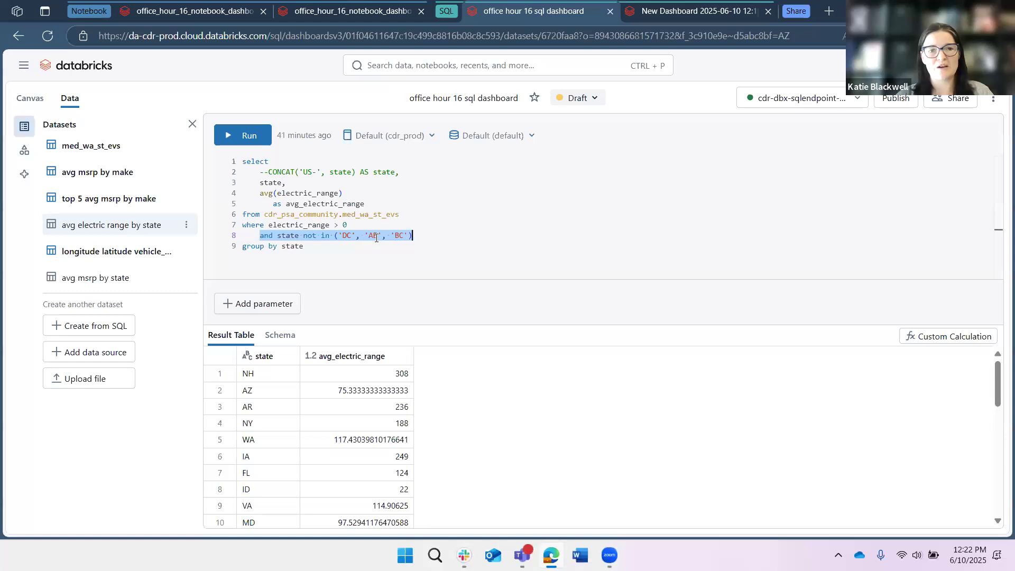
{"action": "left_click", "coordinate": [381, 237]}
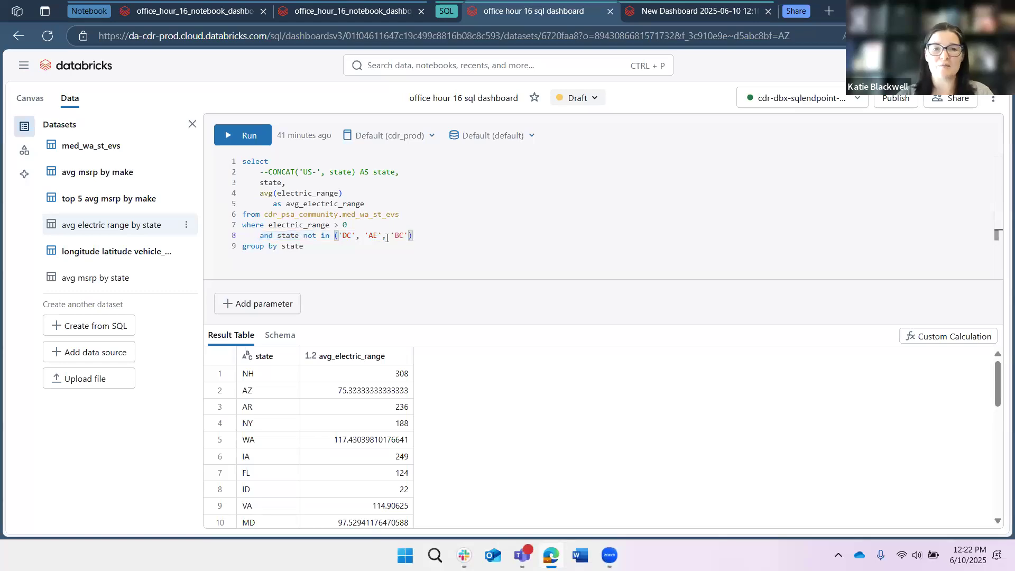
{"action": "left_click_drag", "start_coordinate": [365, 236], "coordinate": [378, 235]}
{"action": "left_click", "coordinate": [383, 238]}
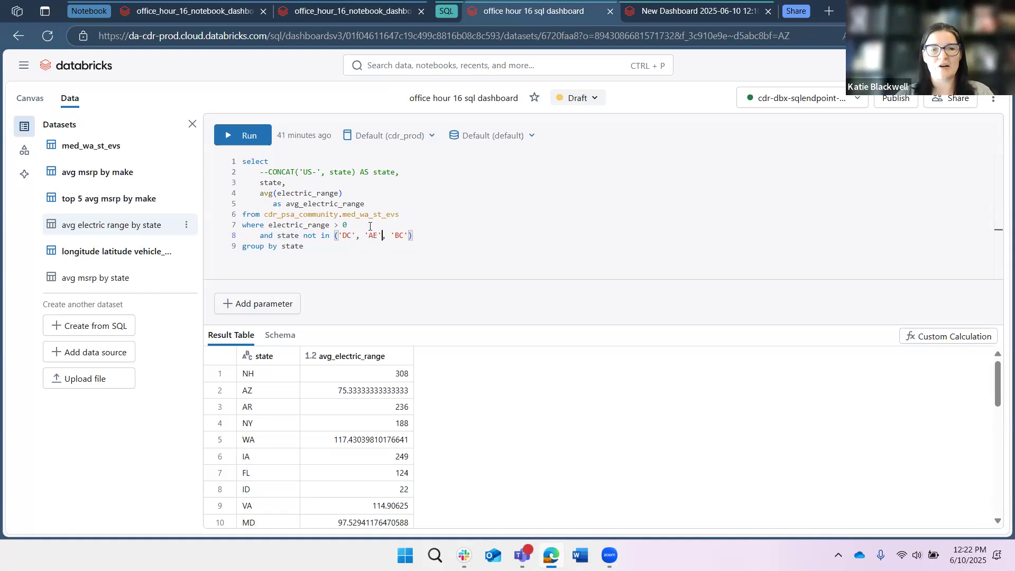
{"action": "left_click_drag", "start_coordinate": [409, 237], "coordinate": [391, 237]}
{"action": "left_click", "coordinate": [500, 226]}
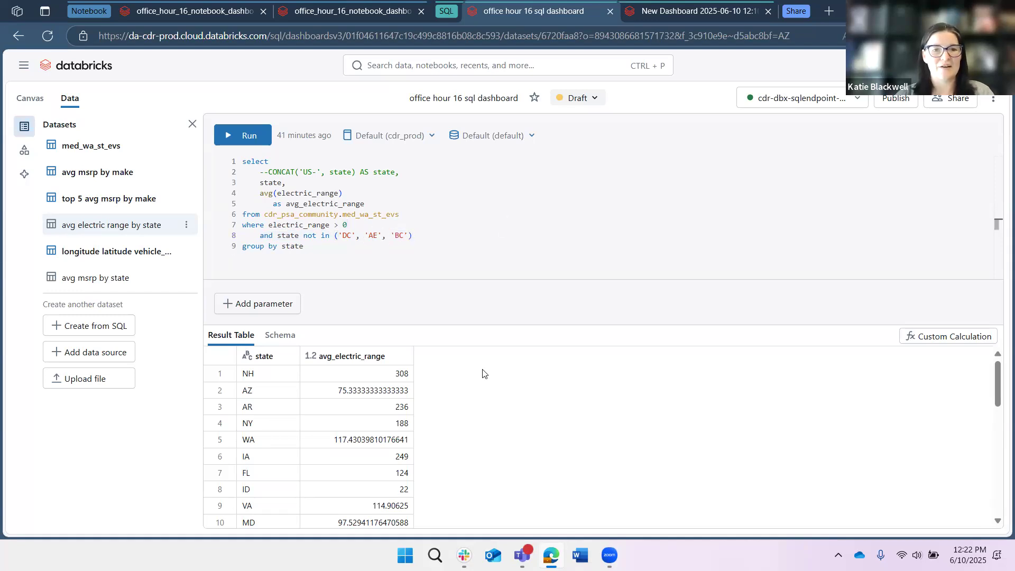
{"action": "scroll", "coordinate": [523, 400], "scroll_direction": "down", "scroll_amount": 3}
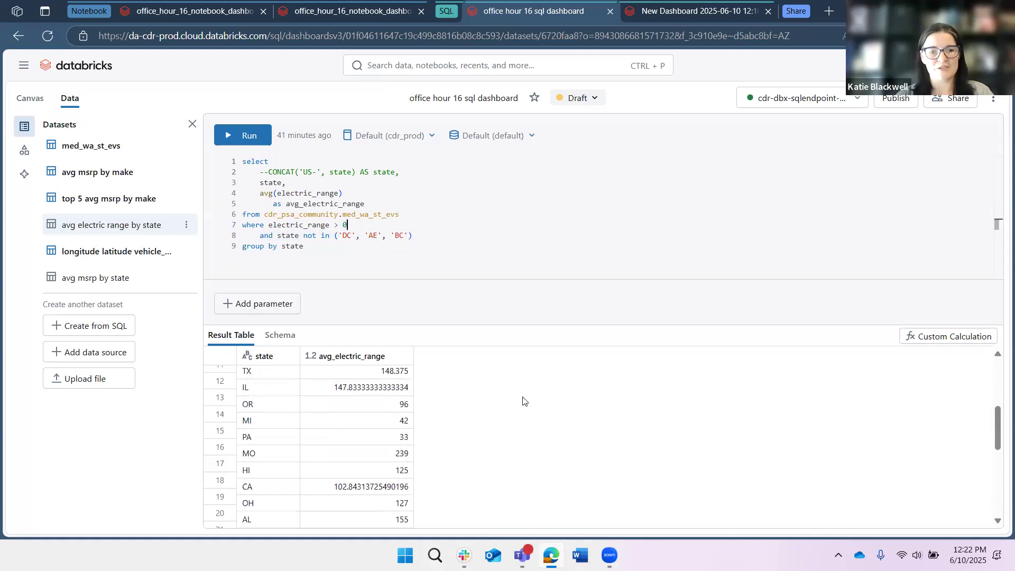
{"action": "scroll", "coordinate": [526, 400], "scroll_direction": "up", "scroll_amount": 3}
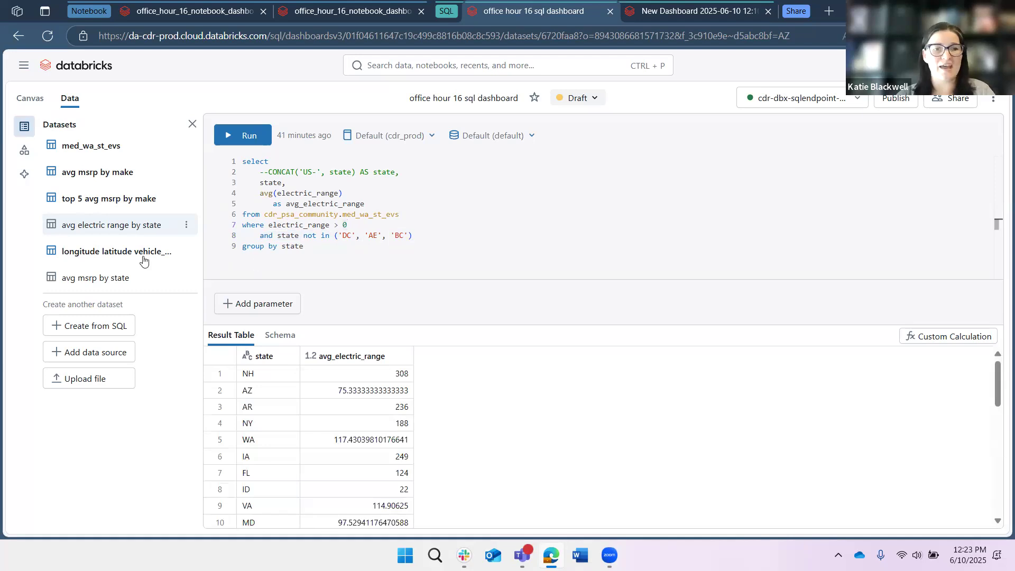
- Return to the canvas, turn on the new widget's title and description, and enlarge the page view
{"action": "left_click", "coordinate": [33, 98]}
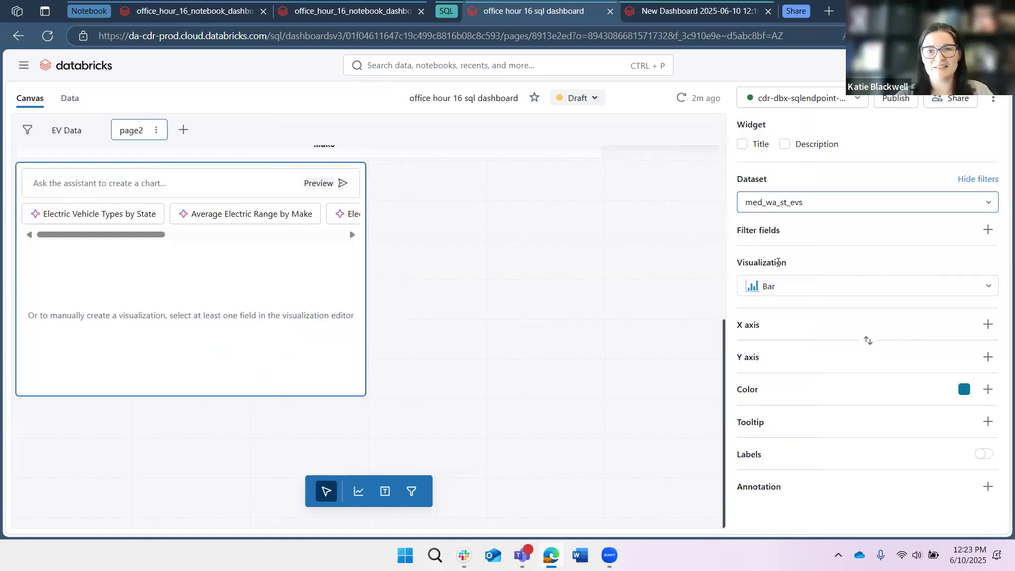
{"action": "key", "text": "ctrl+plus"}
{"action": "key", "text": "ctrl+plus"}
{"action": "key", "text": "ctrl+plus"}
{"action": "key", "text": "ctrl+plus"}
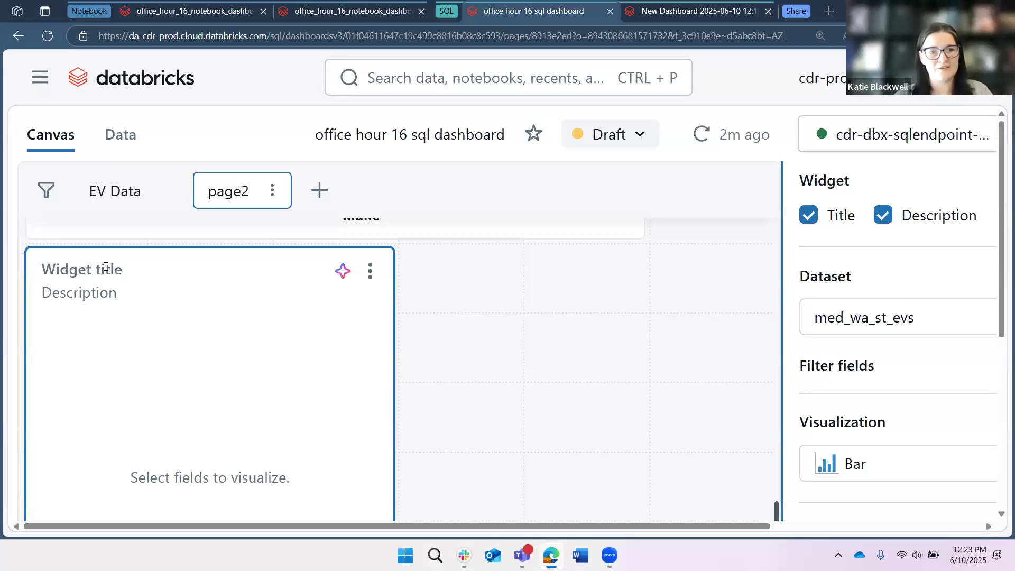
- Give the widget the title "Title here" and description "asdfsdf", and set its dataset to avg electric range by state
{"action": "left_click", "coordinate": [102, 269]}
{"action": "left_click", "coordinate": [102, 269]}
{"action": "type", "text": "Title "}
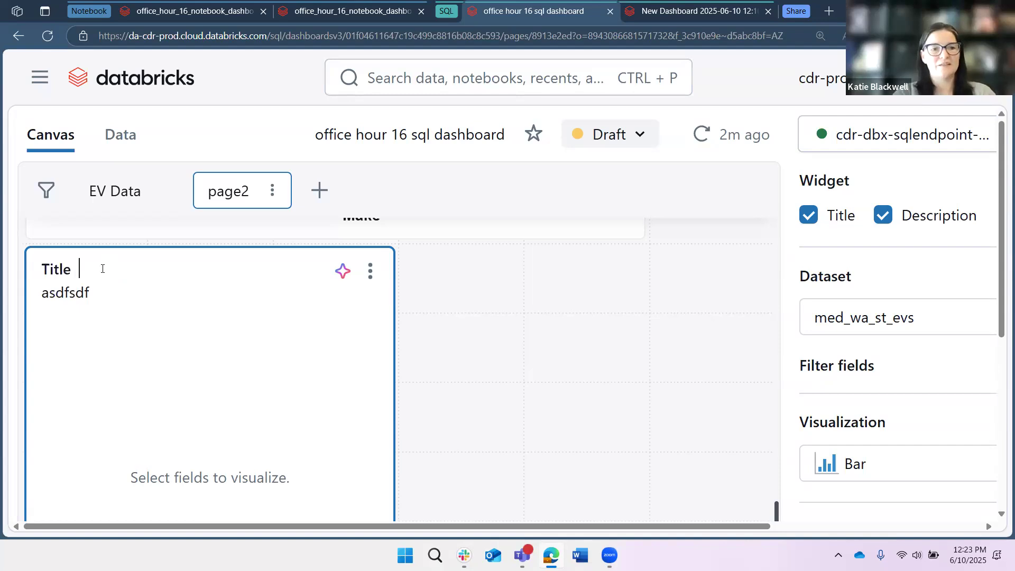
{"action": "type", "text": "here"}
{"action": "left_click", "coordinate": [902, 323]}
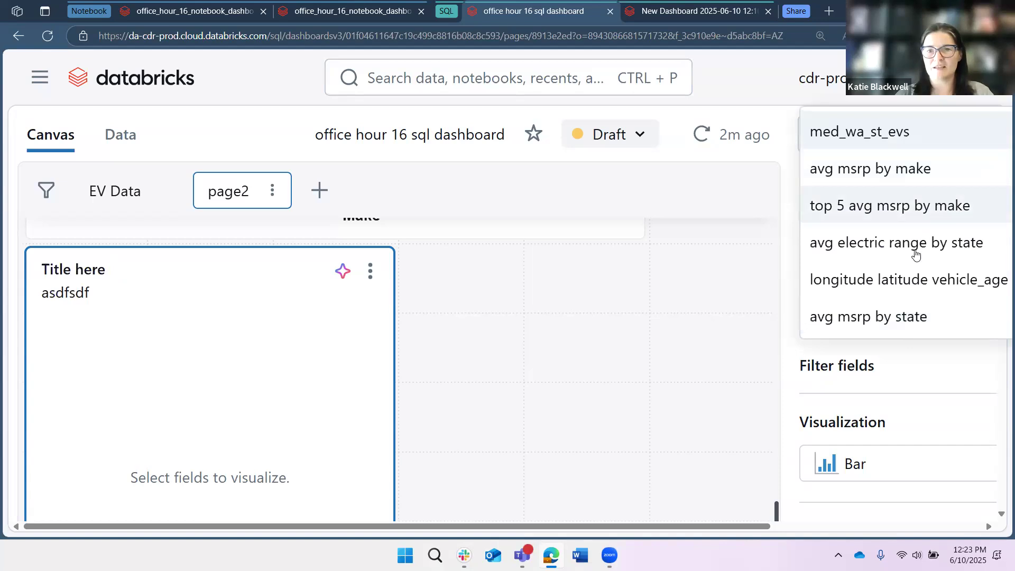
{"action": "left_click", "coordinate": [916, 255]}
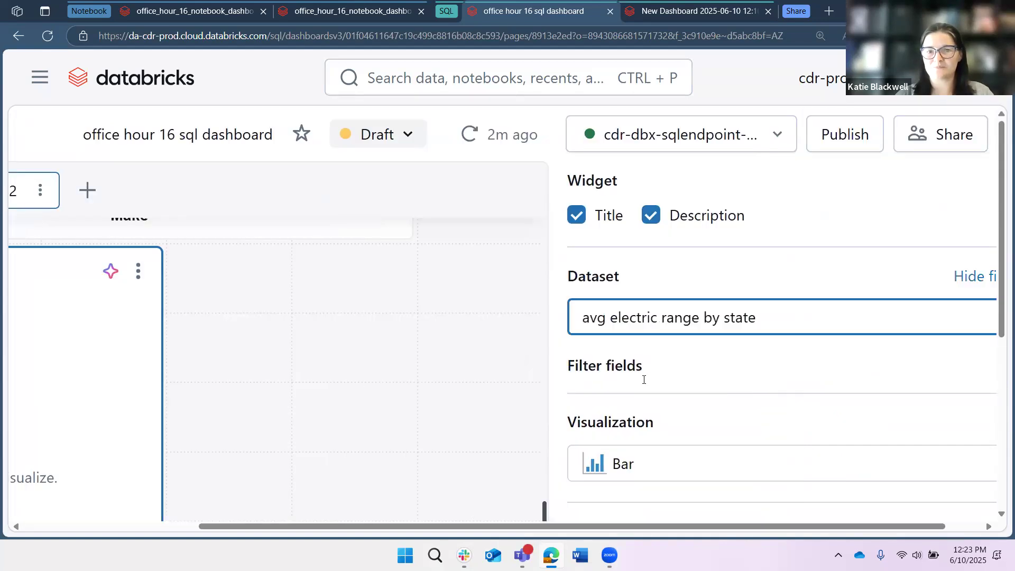
- Change the new widget's visualization type from bar to Line
{"action": "left_click_drag", "start_coordinate": [620, 526], "coordinate": [759, 525]}
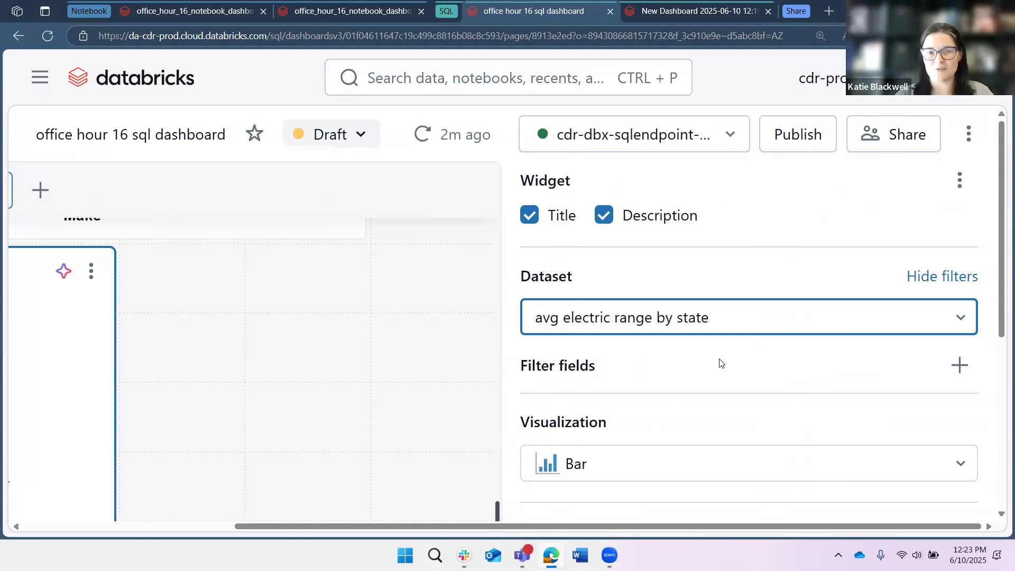
{"action": "scroll", "coordinate": [708, 343], "scroll_direction": "down", "scroll_amount": 3}
{"action": "left_click", "coordinate": [712, 325]}
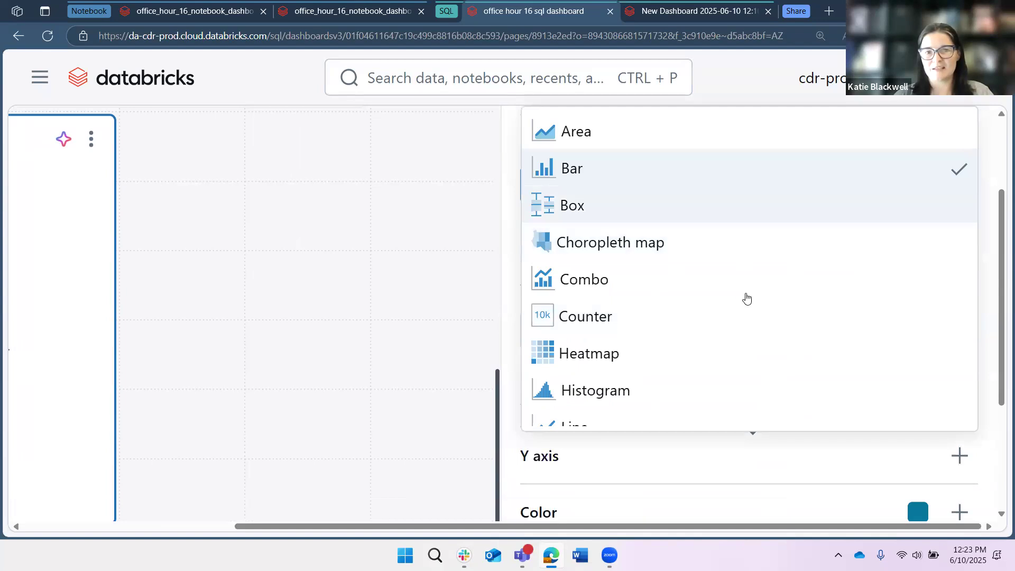
{"action": "scroll", "coordinate": [667, 344], "scroll_direction": "down", "scroll_amount": 1}
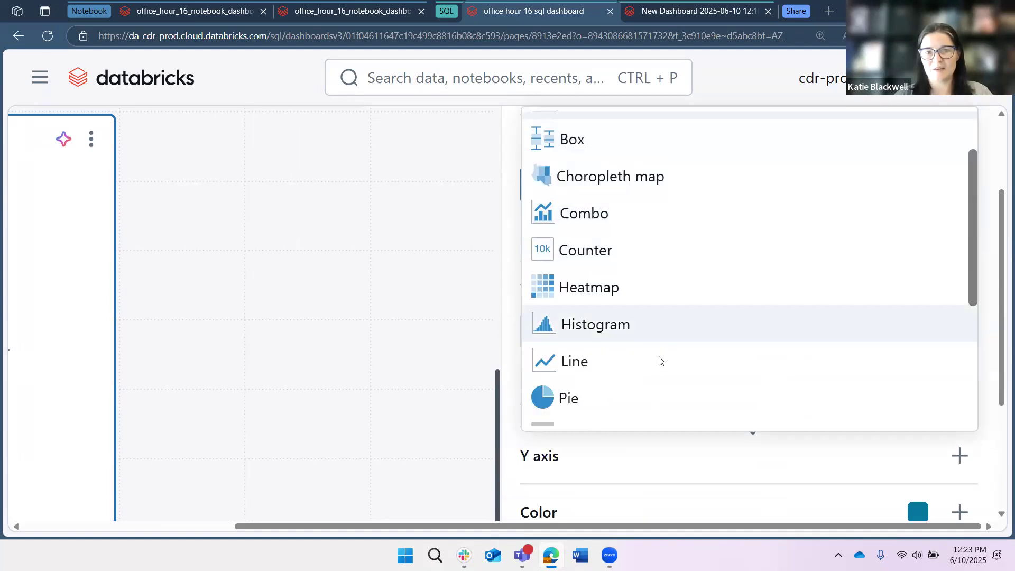
{"action": "left_click", "coordinate": [634, 361]}
- Plot state on the line chart's X axis and avg_electric_range on its Y axis
{"action": "left_click", "coordinate": [945, 403]}
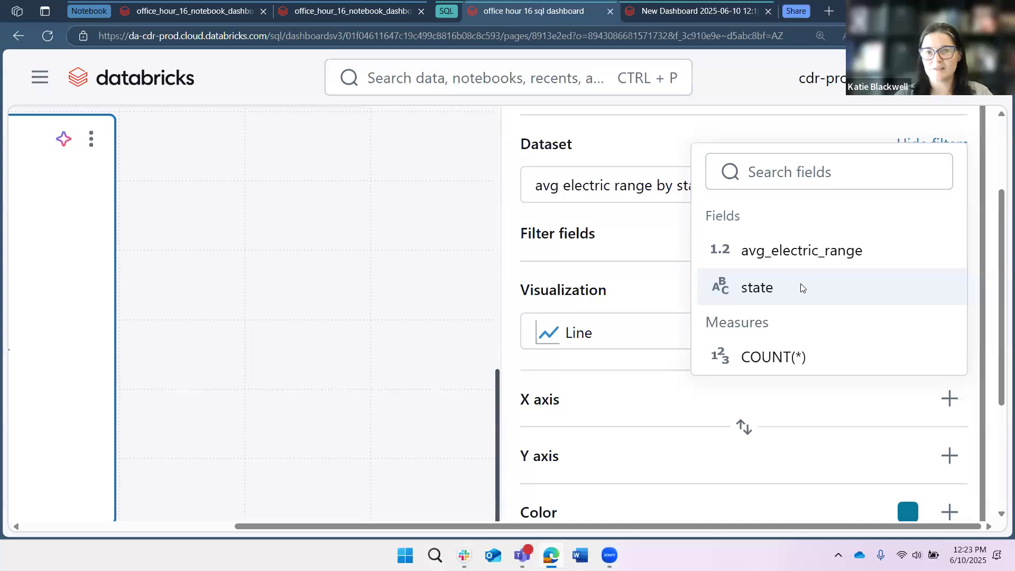
{"action": "left_click", "coordinate": [757, 287]}
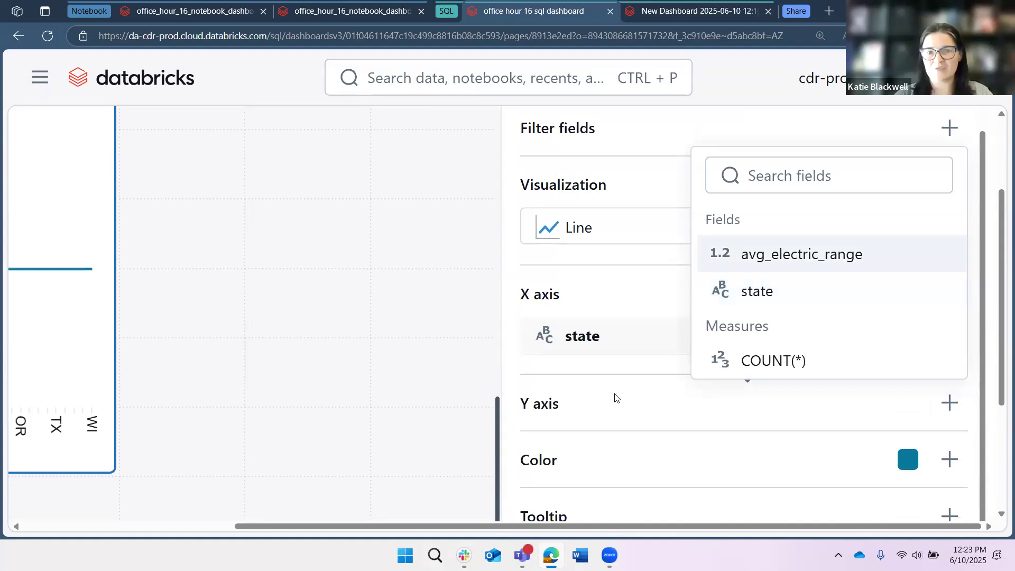
{"action": "left_click", "coordinate": [801, 254]}
{"action": "scroll", "coordinate": [666, 443], "scroll_direction": "down", "scroll_amount": 1}
{"action": "left_click", "coordinate": [951, 466]}
{"action": "left_click", "coordinate": [573, 466]}
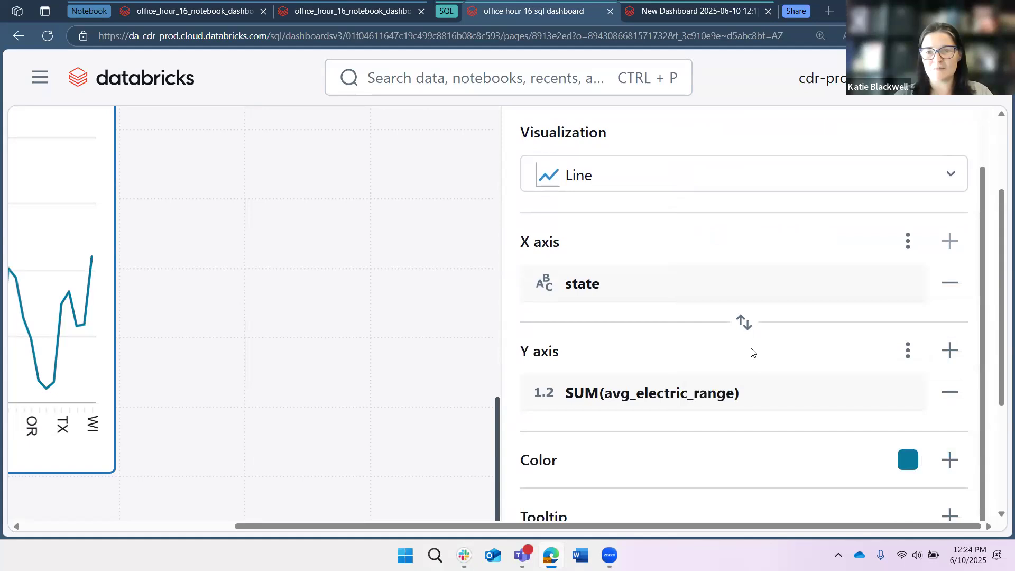
- Change the chart's line color to the light blue visualization swatch
{"action": "left_click", "coordinate": [907, 459]}
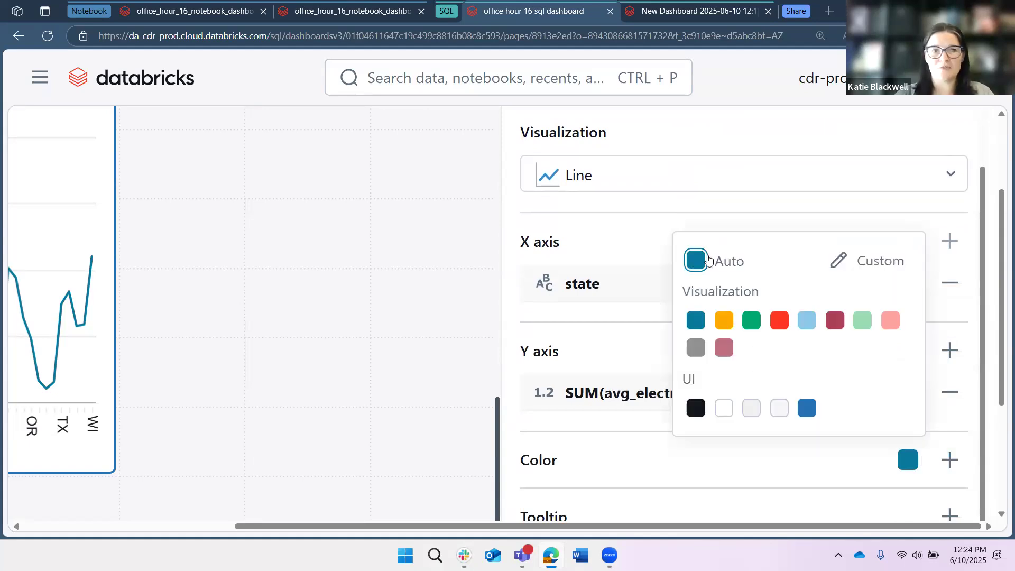
{"action": "left_click", "coordinate": [834, 321]}
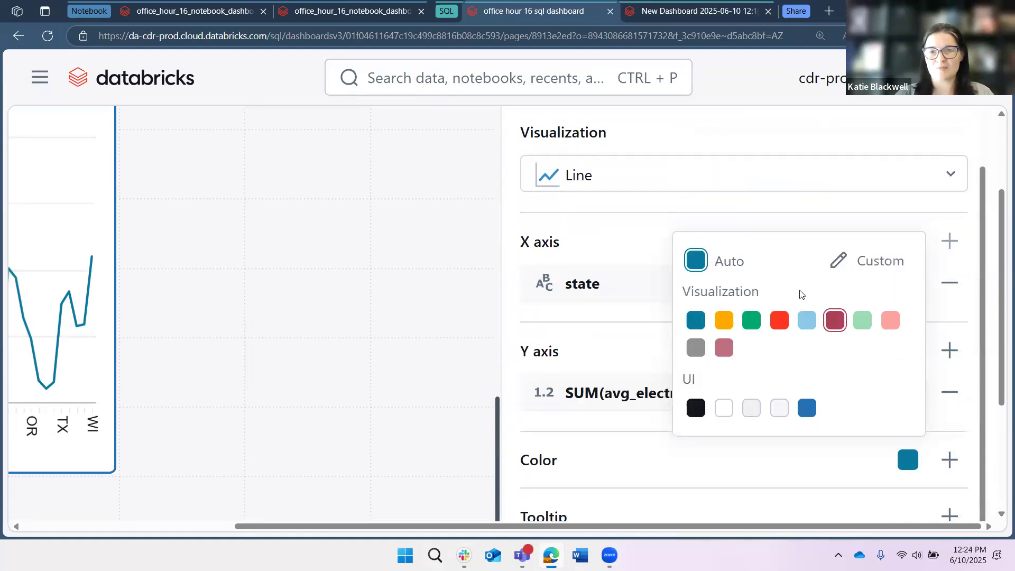
{"action": "left_click", "coordinate": [806, 321]}
{"action": "left_click", "coordinate": [684, 453]}
{"action": "scroll", "coordinate": [982, 331], "scroll_direction": "down", "scroll_amount": 3}
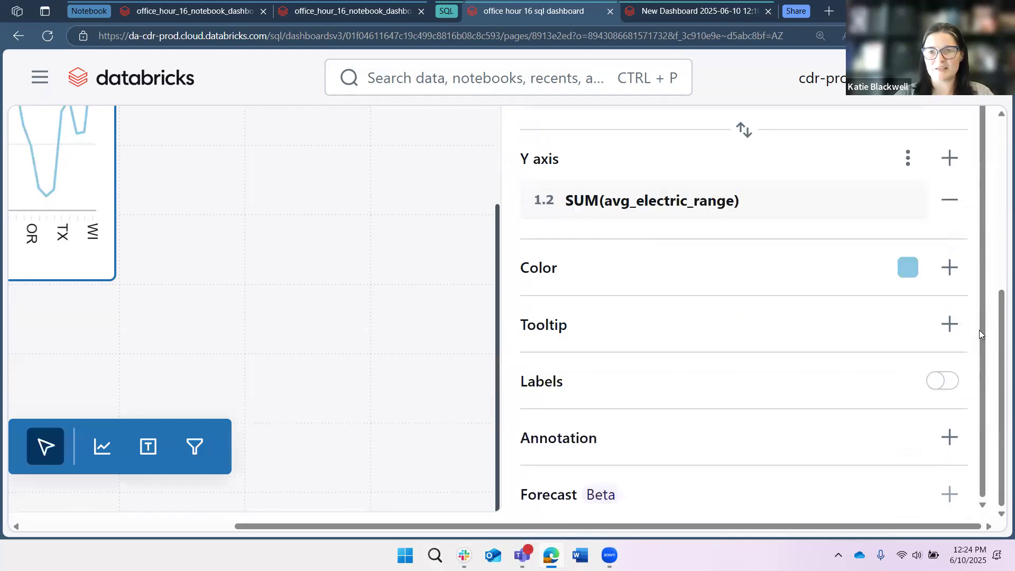
- Try avg_electric_range as a tooltip field, remove it, and switch the data labels on and off again
{"action": "left_click", "coordinate": [951, 324]}
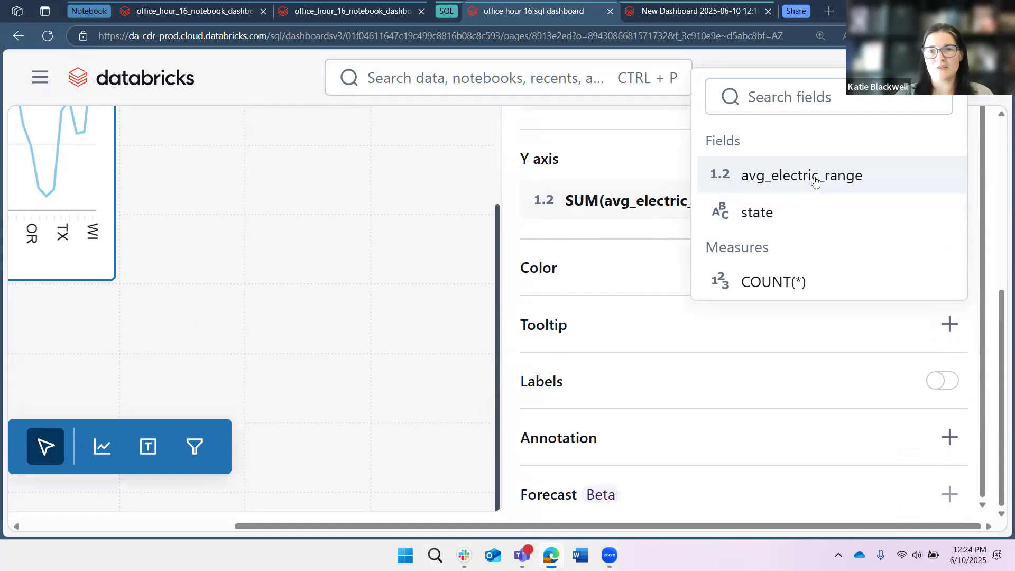
{"action": "left_click", "coordinate": [786, 177]}
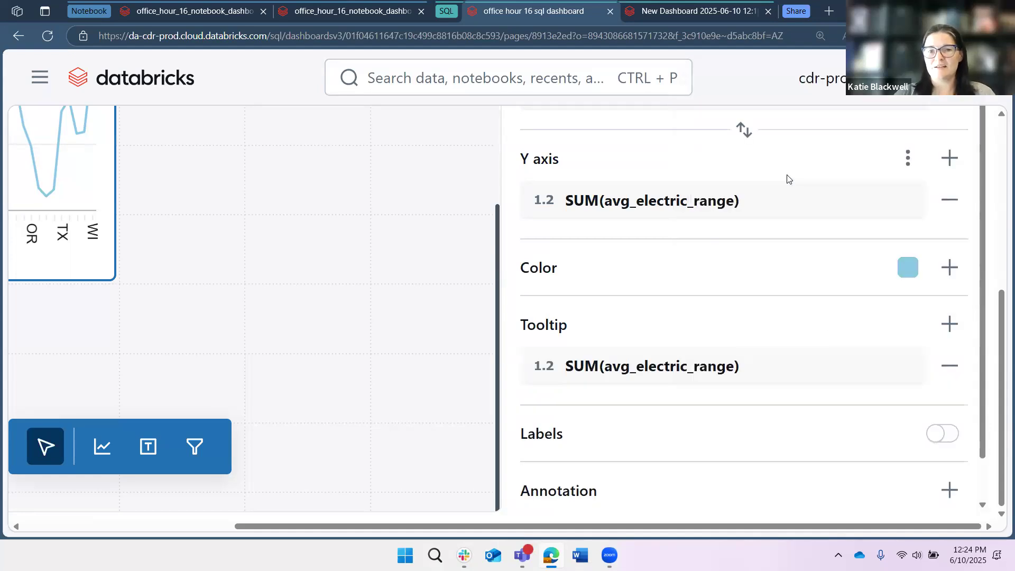
{"action": "left_click", "coordinate": [949, 366]}
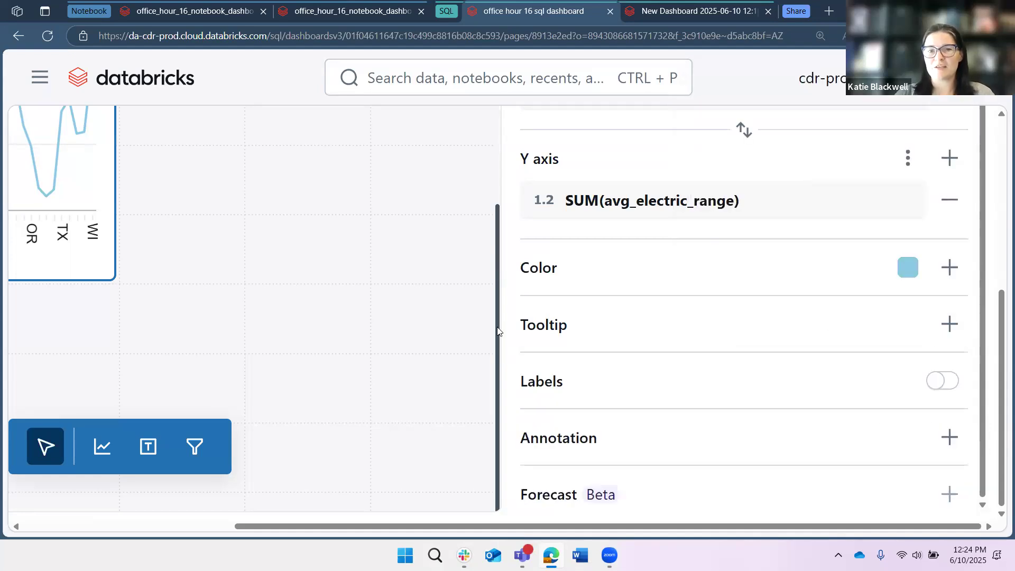
{"action": "left_click", "coordinate": [942, 390]}
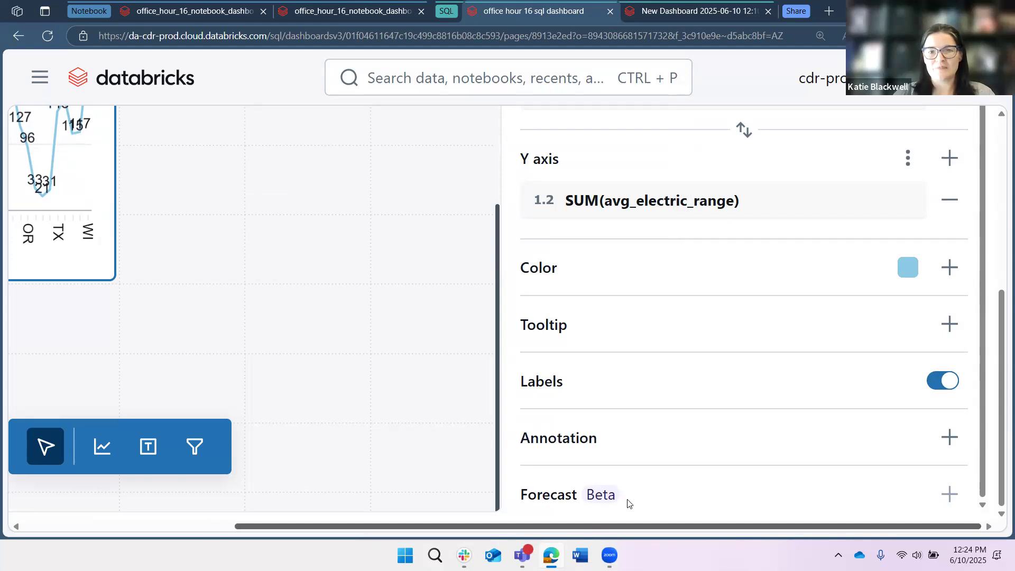
{"action": "left_click", "coordinate": [942, 380]}
- Add a horizontal annotation line to the line chart and check it on the canvas
{"action": "left_click", "coordinate": [949, 437]}
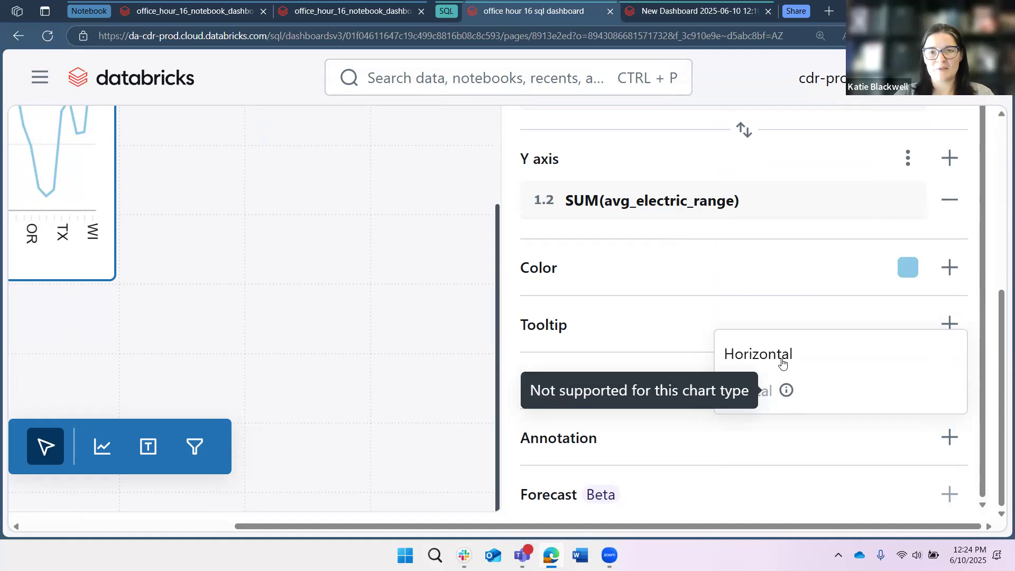
{"action": "left_click", "coordinate": [784, 364]}
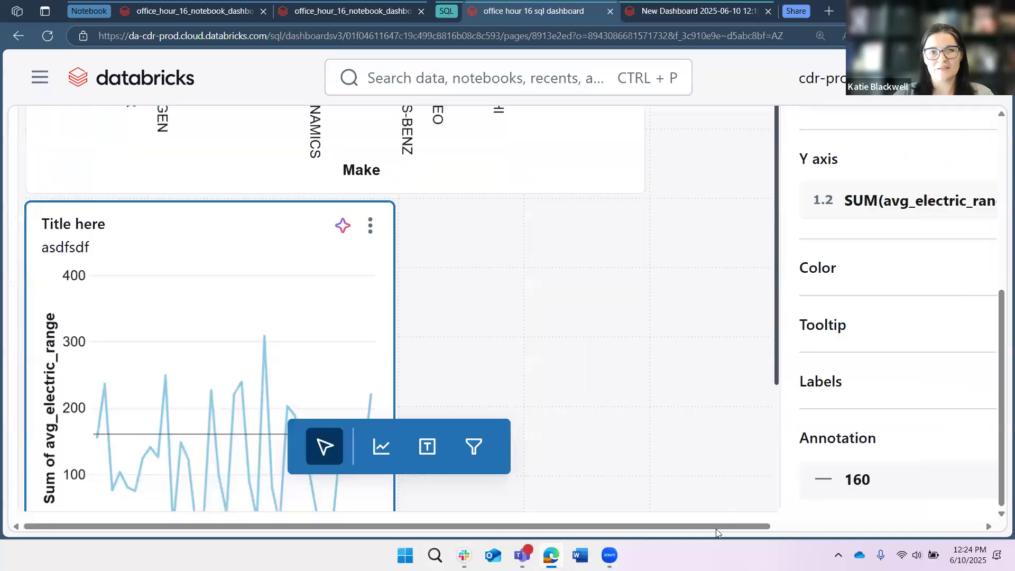
{"action": "scroll", "coordinate": [403, 294], "scroll_direction": "down", "scroll_amount": 5}
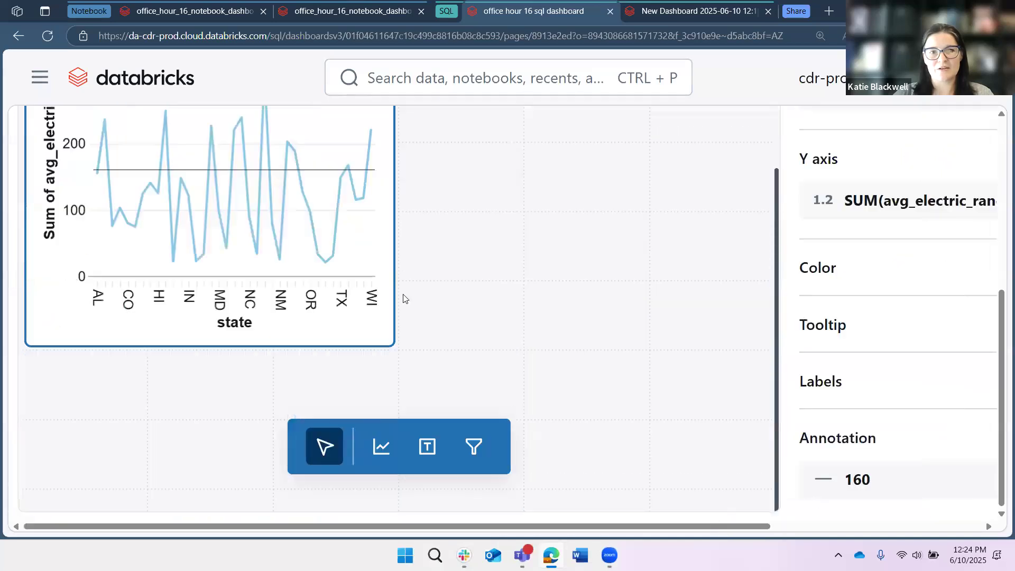
{"action": "scroll", "coordinate": [187, 171], "scroll_direction": "right", "scroll_amount": 1}
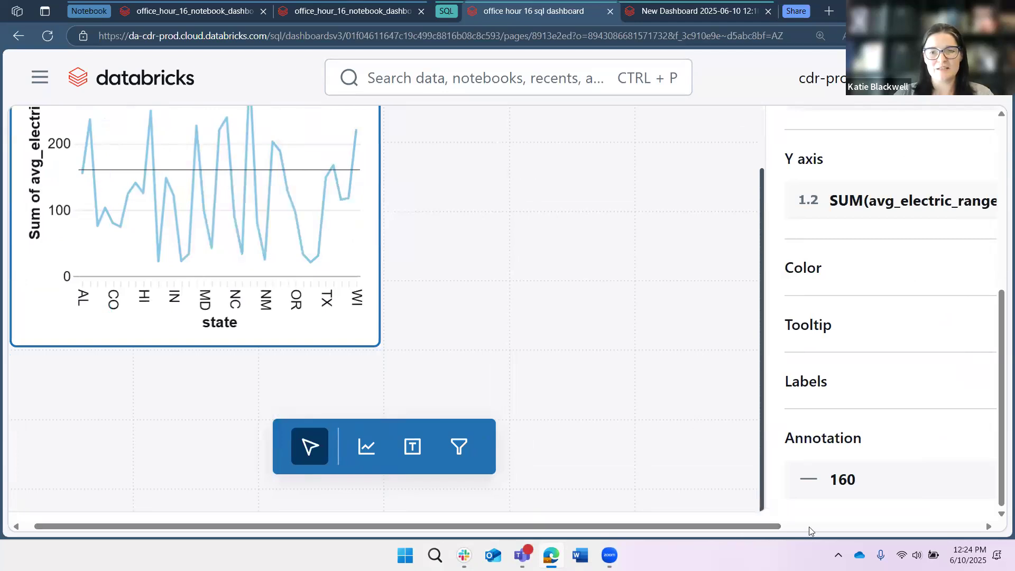
{"action": "scroll", "coordinate": [684, 477], "scroll_direction": "right", "scroll_amount": 5}
- Set the horizontal annotation's value to 100
{"action": "left_click", "coordinate": [663, 475]}
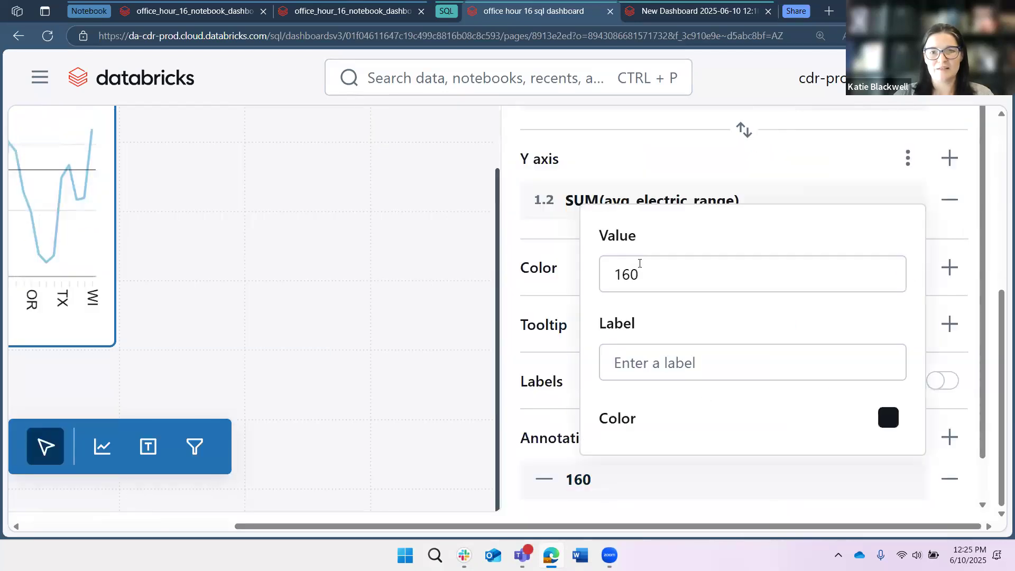
{"action": "left_click", "coordinate": [637, 266]}
{"action": "key", "text": "BackSpace"}
{"action": "key", "text": "BackSpace"}
{"action": "type", "text": "00"}
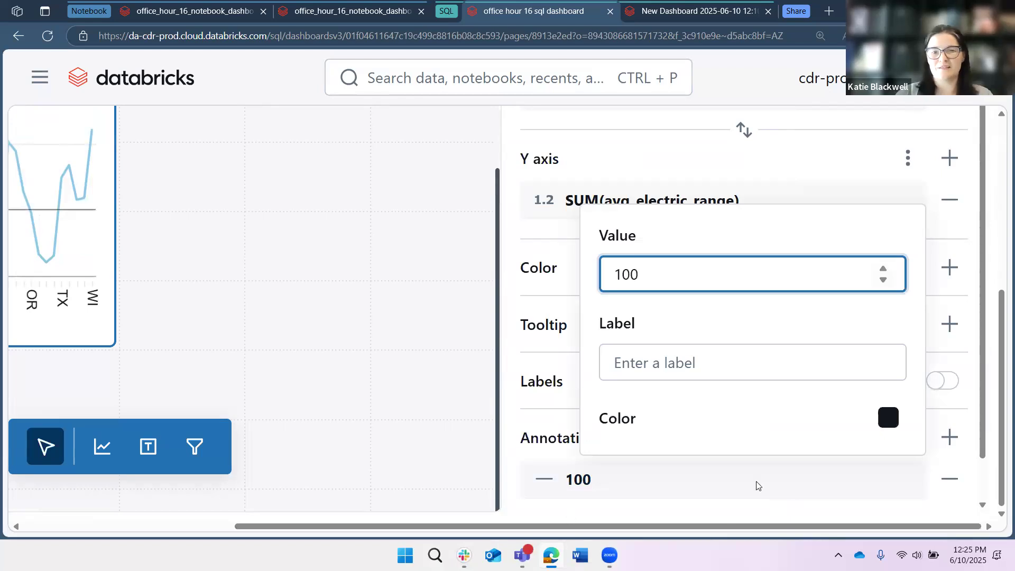
{"action": "left_click", "coordinate": [725, 352]}
{"action": "left_click", "coordinate": [358, 383]}
{"action": "left_click", "coordinate": [47, 259]}
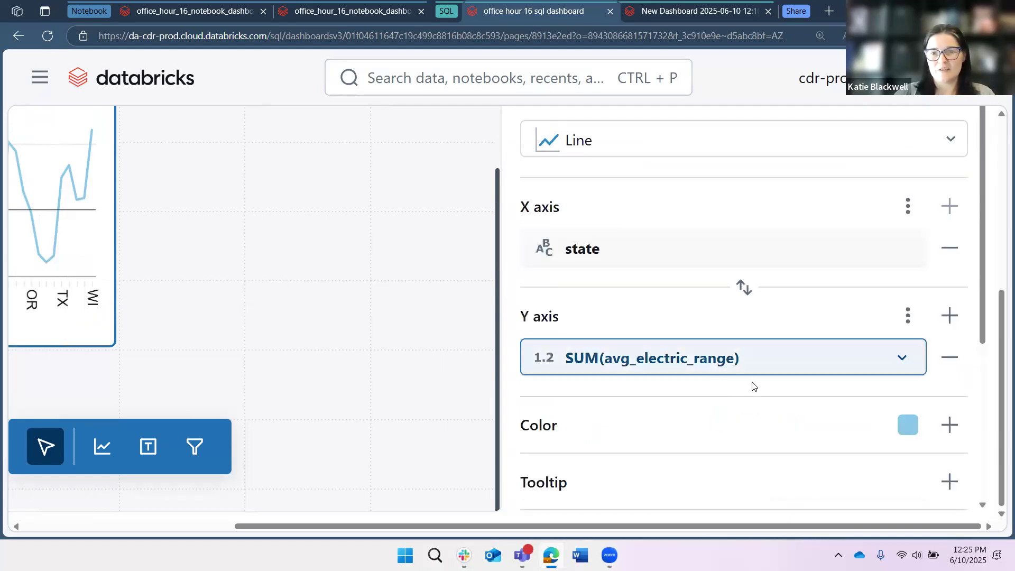
- Widen the line chart widget on the canvas to match the width of the Make chart above it
{"action": "scroll", "coordinate": [641, 345], "scroll_direction": "down", "scroll_amount": 4}
{"action": "scroll", "coordinate": [640, 317], "scroll_direction": "up", "scroll_amount": 3}
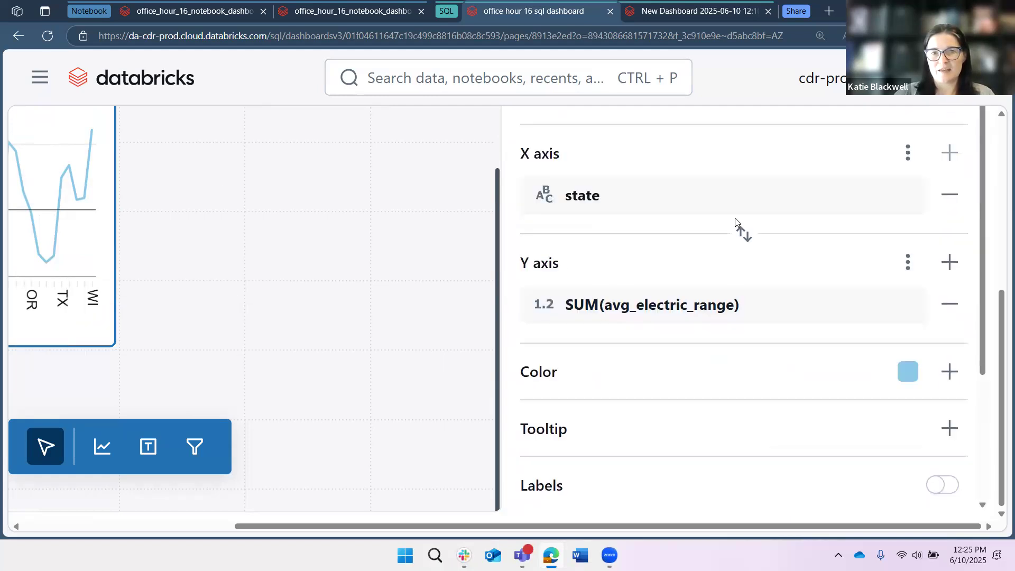
{"action": "scroll", "coordinate": [734, 227], "scroll_direction": "up", "scroll_amount": 6}
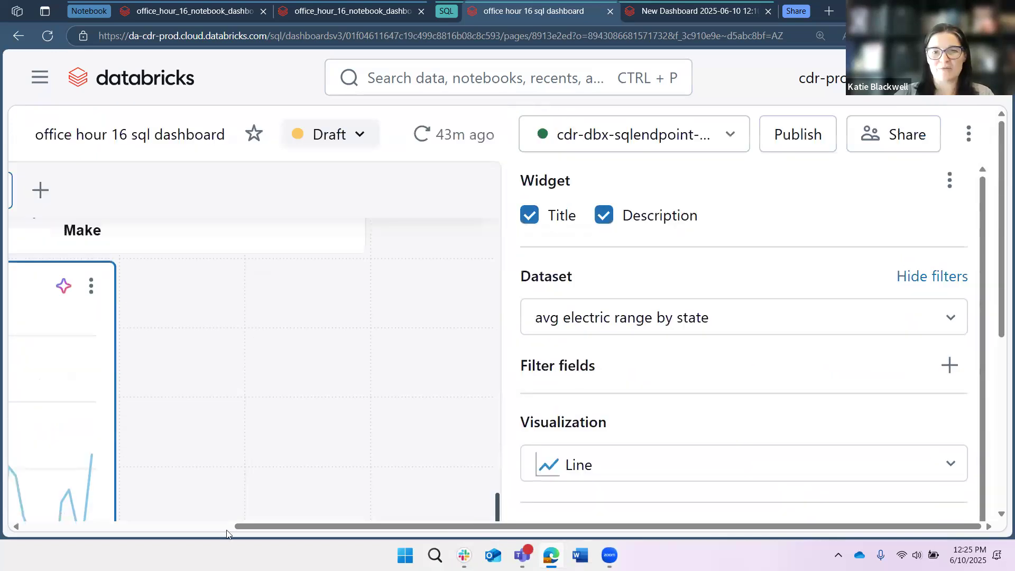
{"action": "scroll", "coordinate": [767, 502], "scroll_direction": "left", "scroll_amount": 5}
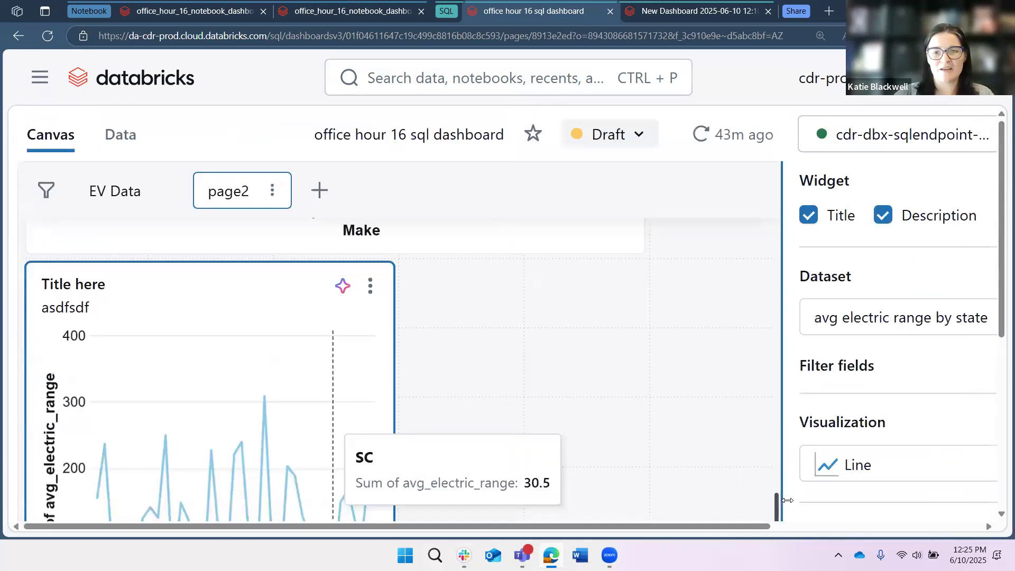
{"action": "left_click", "coordinate": [507, 413]}
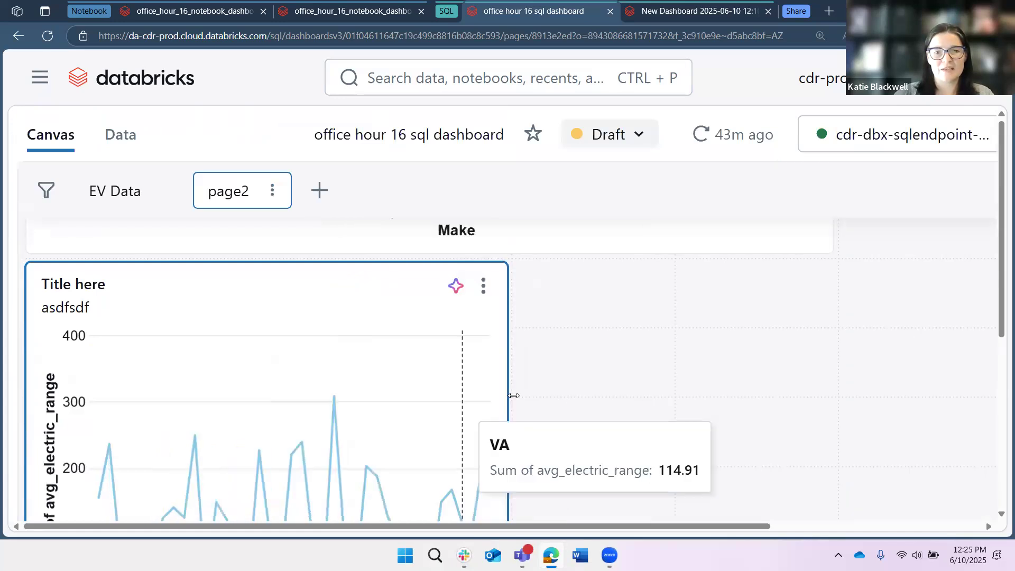
{"action": "left_click_drag", "start_coordinate": [860, 368], "coordinate": [815, 366]}
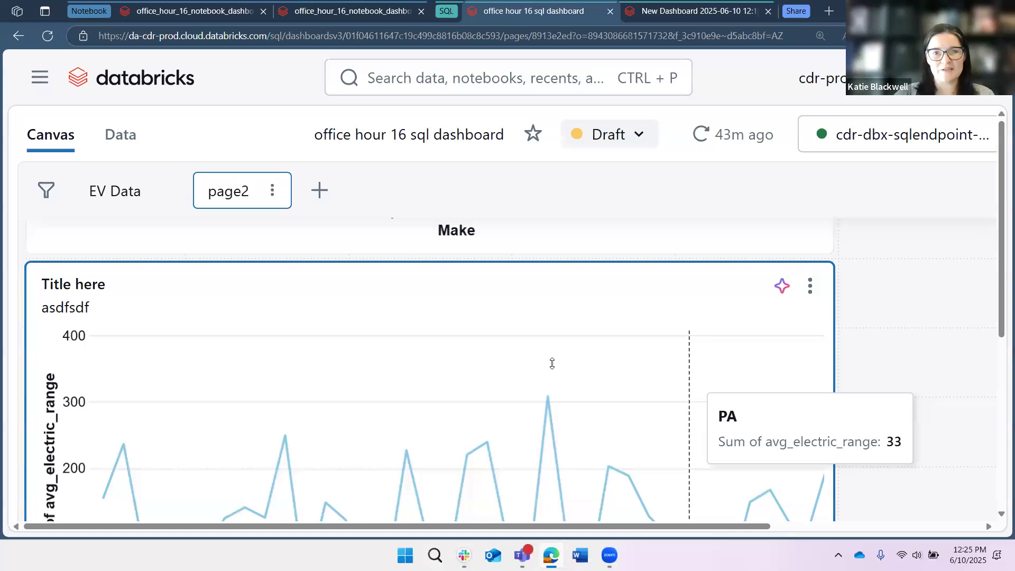
- Show the whole line chart alongside its configuration and open the settings of the Y-axis field avg_electric_range
{"action": "key", "text": "ctrl+minus"}
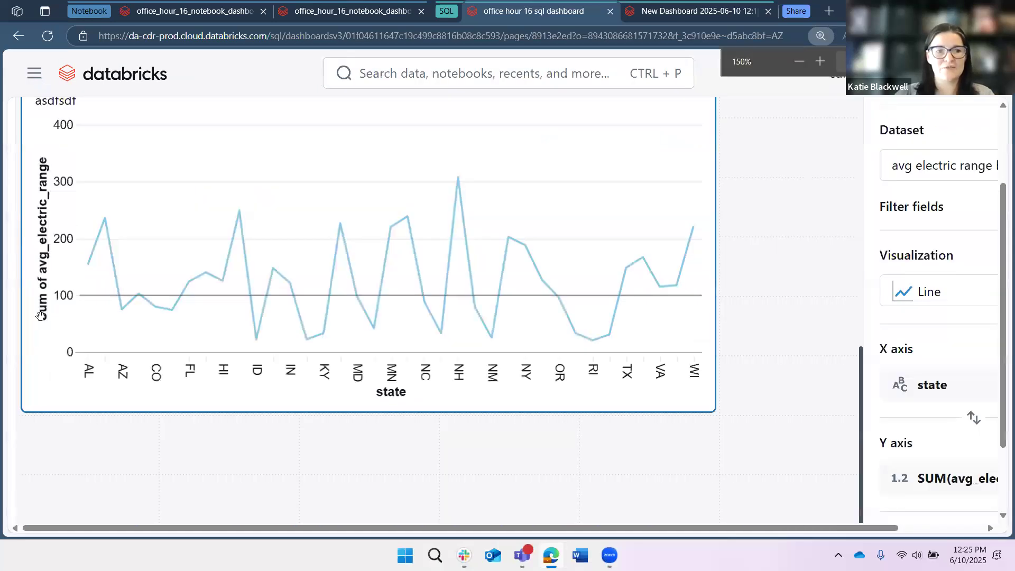
{"action": "key", "text": "ctrl+minus"}
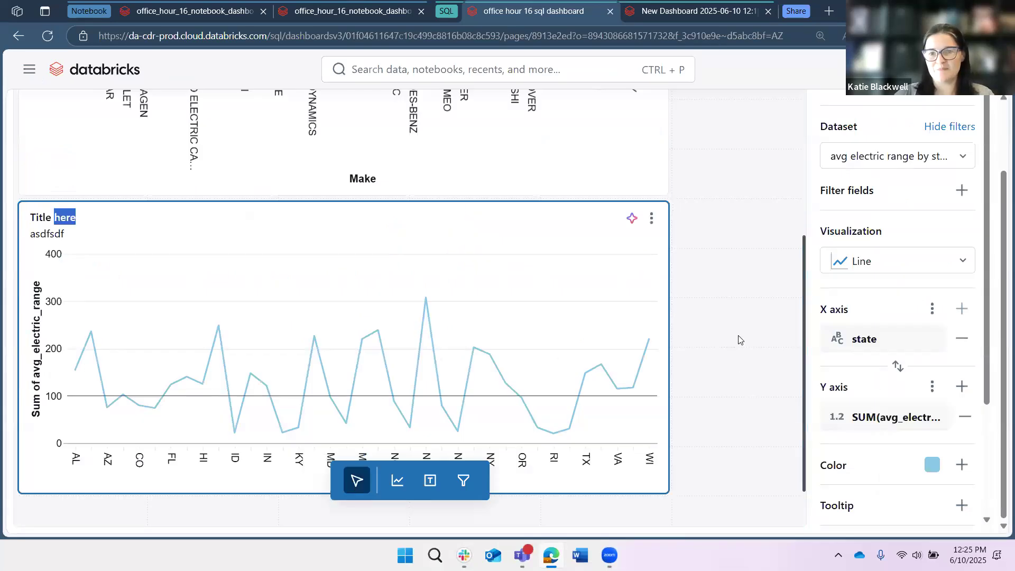
{"action": "left_click", "coordinate": [895, 417]}
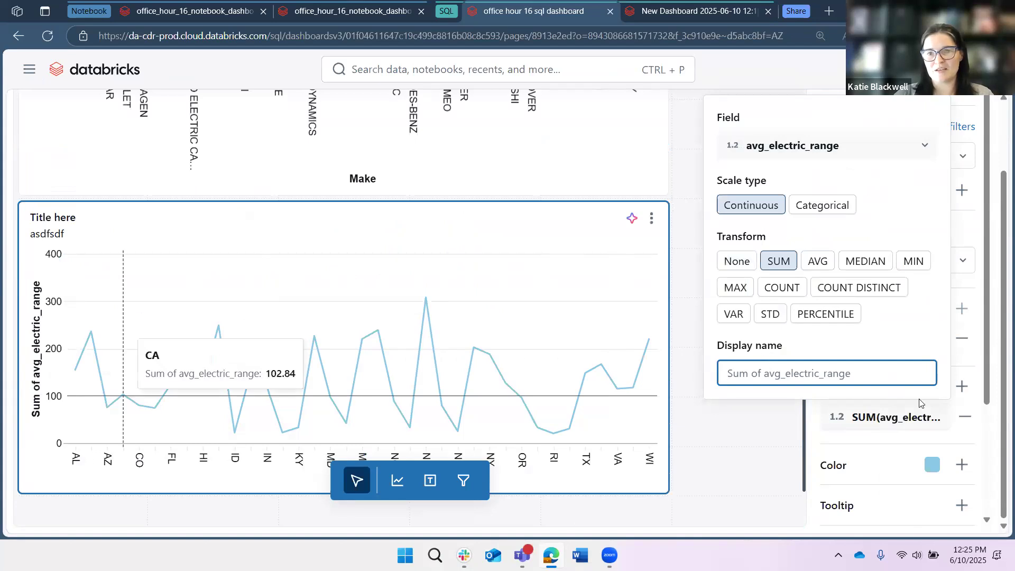
{"action": "left_click", "coordinate": [864, 433]}
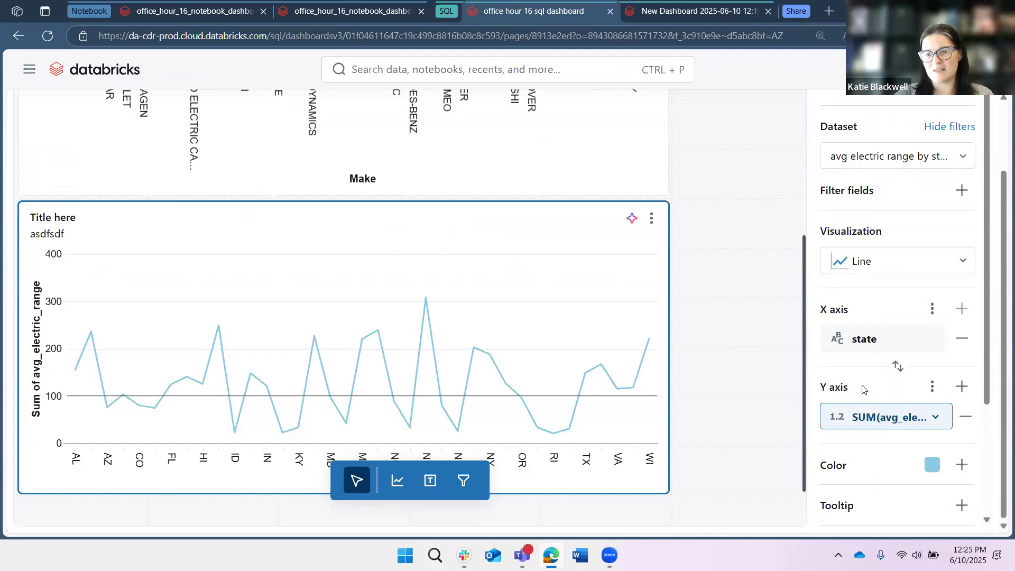
{"action": "left_click", "coordinate": [814, 370]}
{"action": "type", "text": "Sum "}
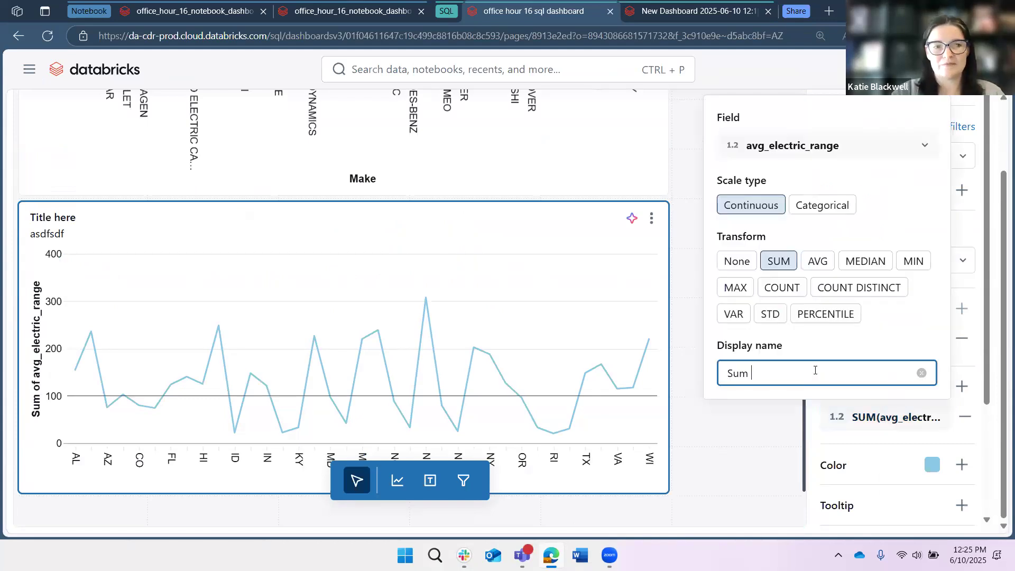
{"action": "type", "text": "of"}
{"action": "key", "text": "BackSpace"}
{"action": "key", "text": "BackSpace"}
{"action": "key", "text": "BackSpace"}
{"action": "key", "text": "BackSpace"}
{"action": "key", "text": "BackSpace"}
{"action": "key", "text": "BackSpace"}
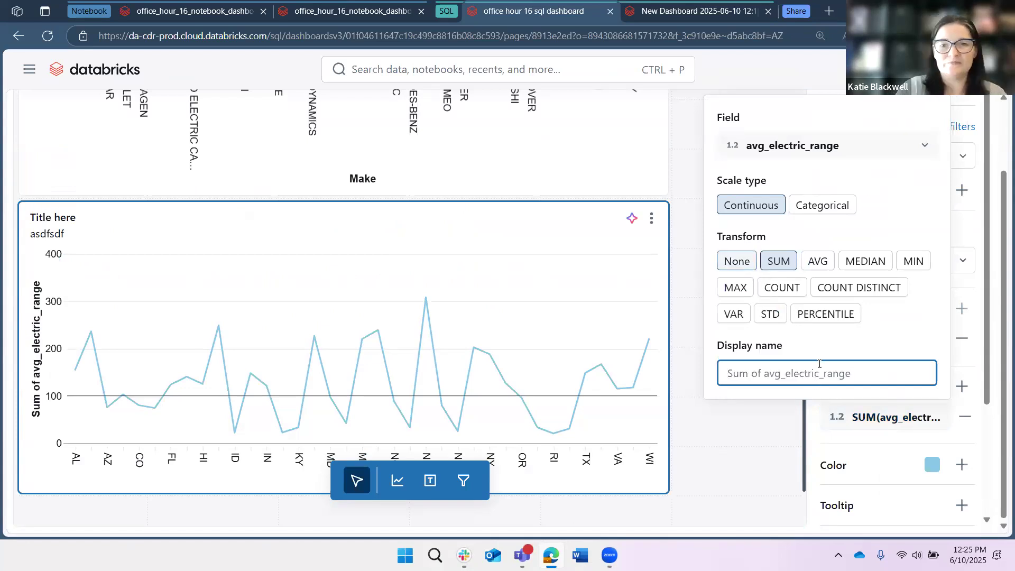
- Set the Y-axis field's transform to None and its display name to "Average Electric Range"
{"action": "left_click", "coordinate": [736, 261]}
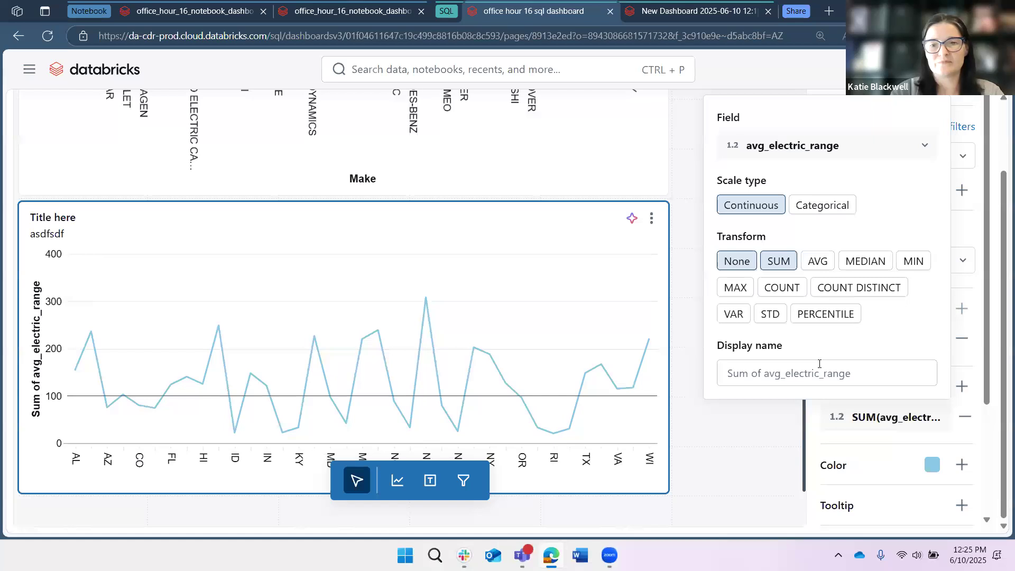
{"action": "left_click", "coordinate": [818, 373]}
{"action": "type", "text": "Average Electric Range"}
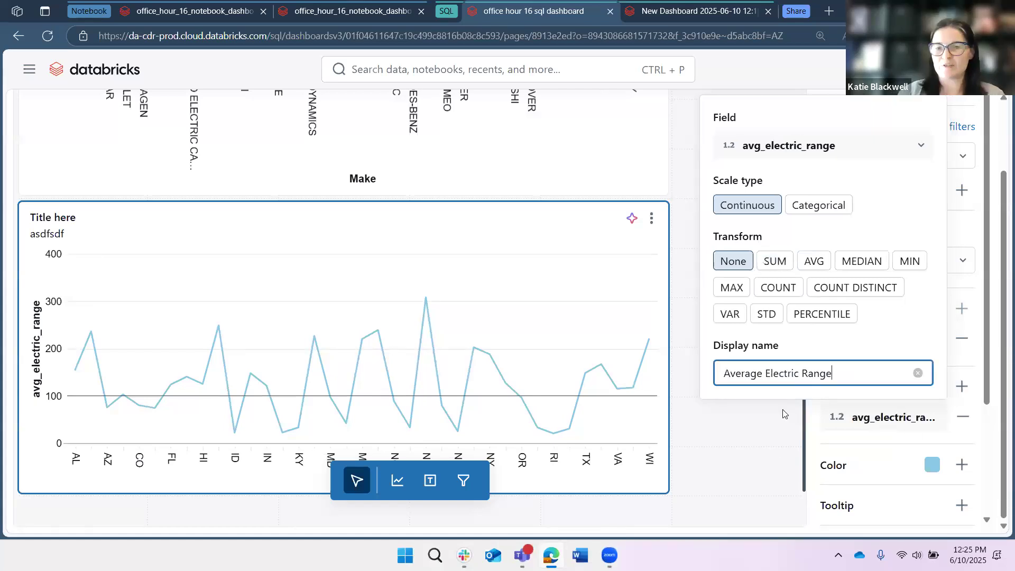
{"action": "left_click", "coordinate": [119, 334]}
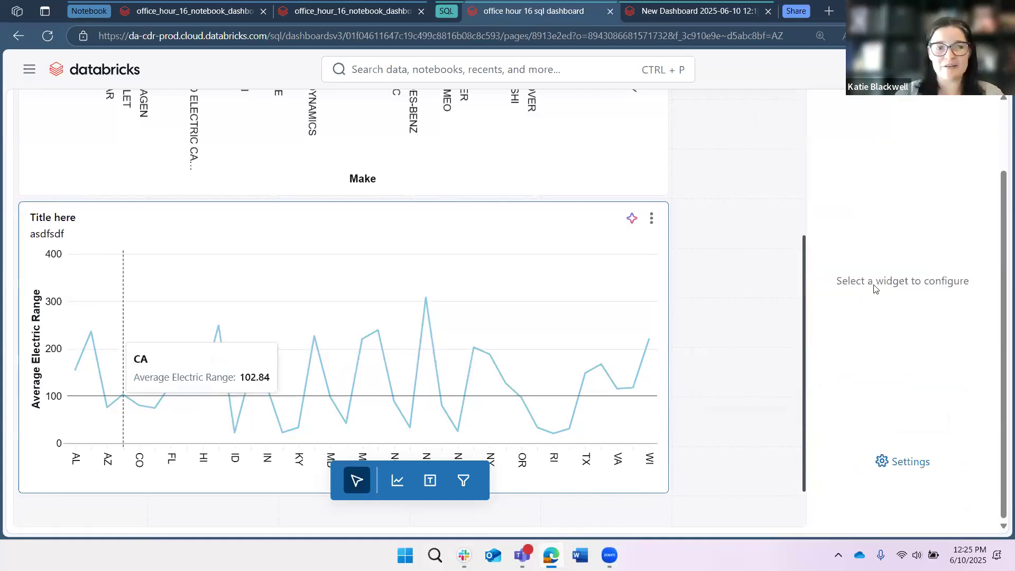
- Give the line chart's X-axis field the display name "State"
{"action": "left_click", "coordinate": [893, 341]}
{"action": "left_click", "coordinate": [736, 299]}
{"action": "type", "text": "State"}
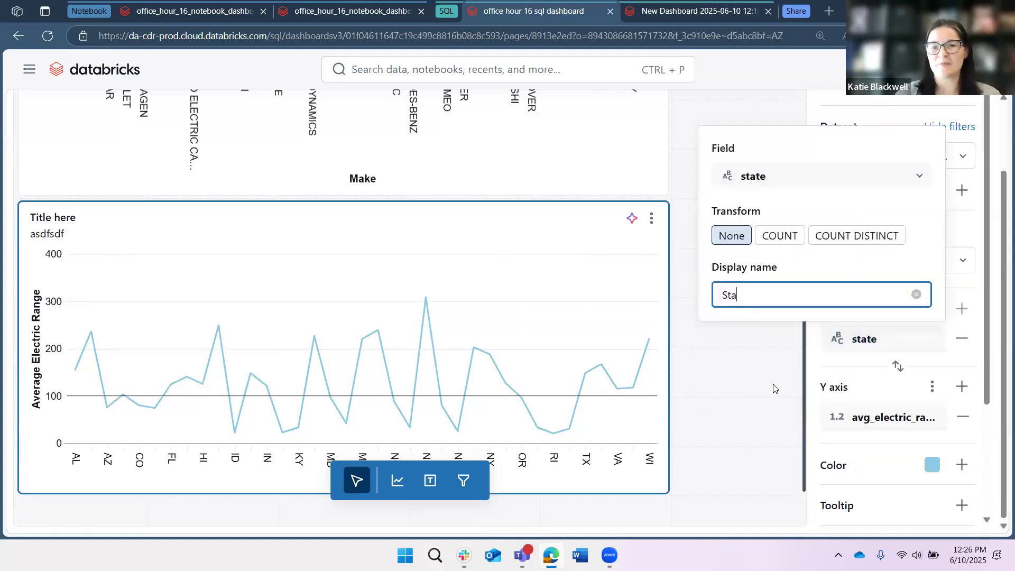
- Close the X-axis field settings and review page2's average electric range line chart together with the Make bar chart above it
{"action": "left_click", "coordinate": [768, 353]}
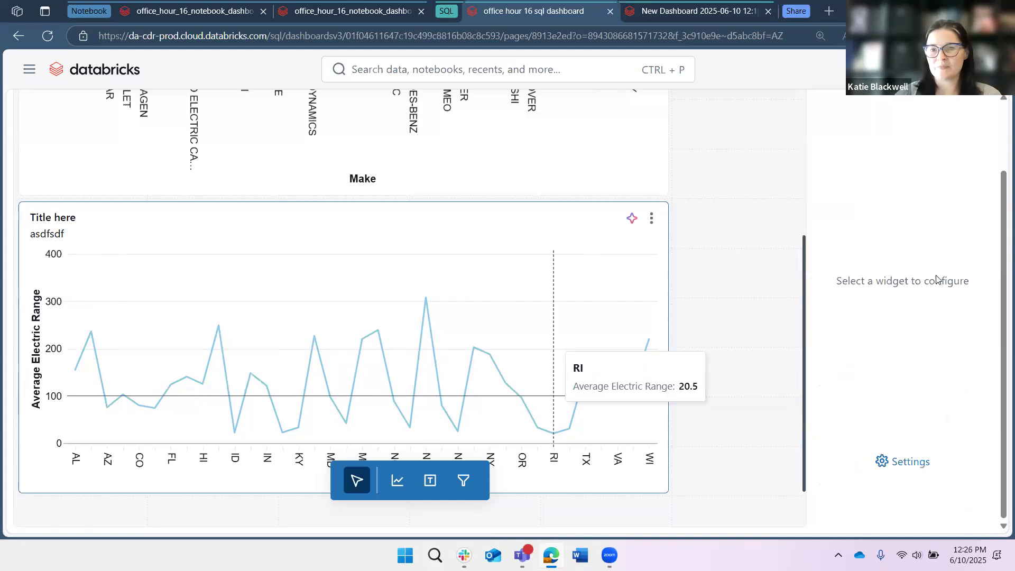
{"action": "left_click", "coordinate": [563, 346]}
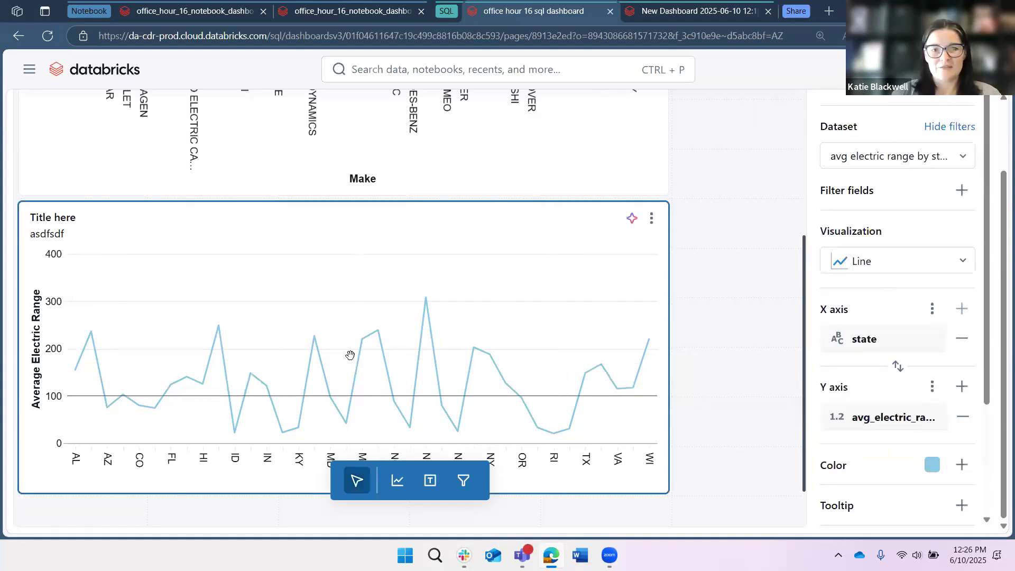
{"action": "scroll", "coordinate": [197, 276], "scroll_direction": "down", "scroll_amount": 2}
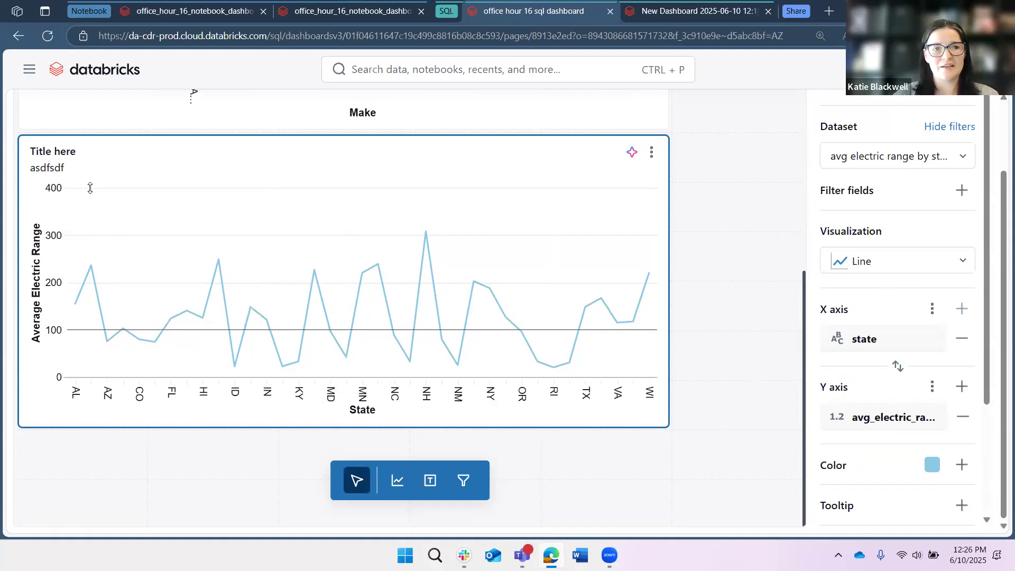
{"action": "scroll", "coordinate": [90, 188], "scroll_direction": "up", "scroll_amount": 7}
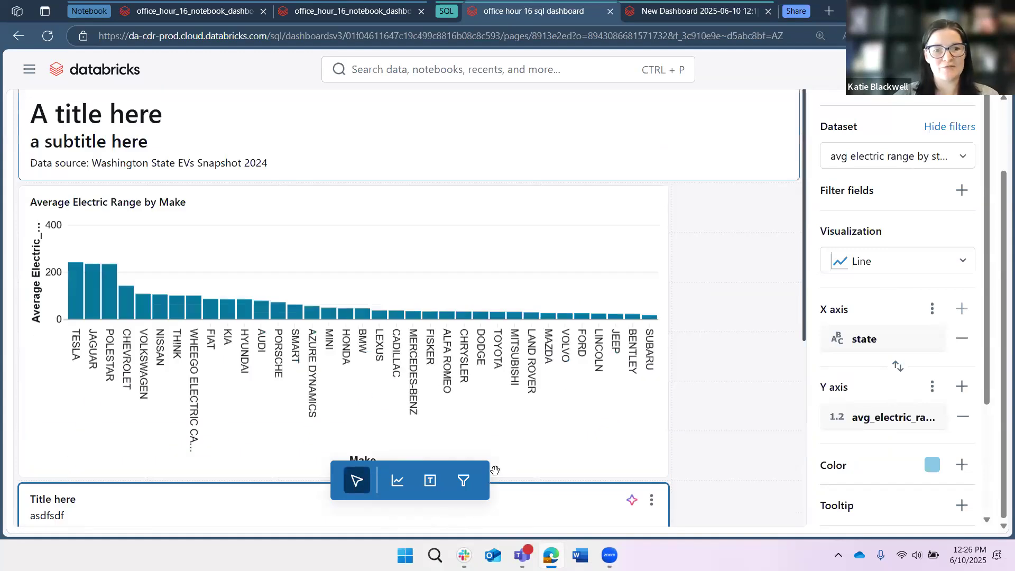
{"action": "scroll", "coordinate": [175, 225], "scroll_direction": "up", "scroll_amount": 2}
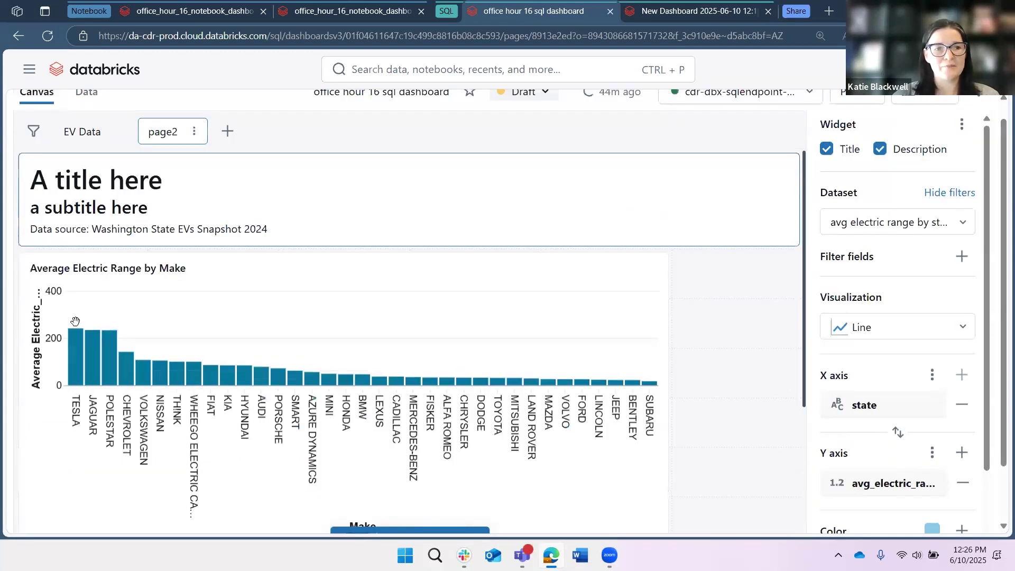
{"action": "scroll", "coordinate": [79, 312], "scroll_direction": "down", "scroll_amount": 3}
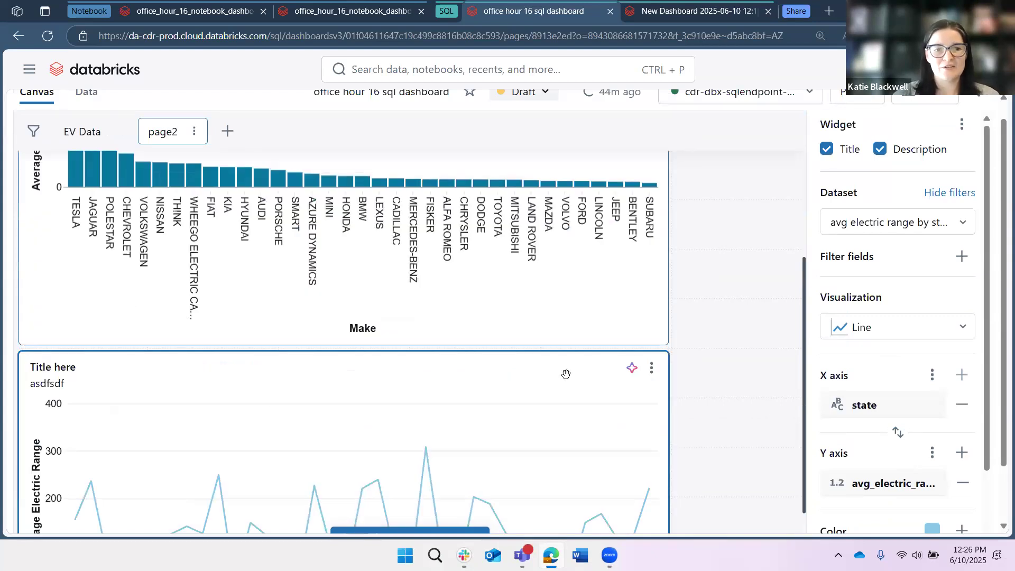
{"action": "scroll", "coordinate": [646, 461], "scroll_direction": "down", "scroll_amount": 3}
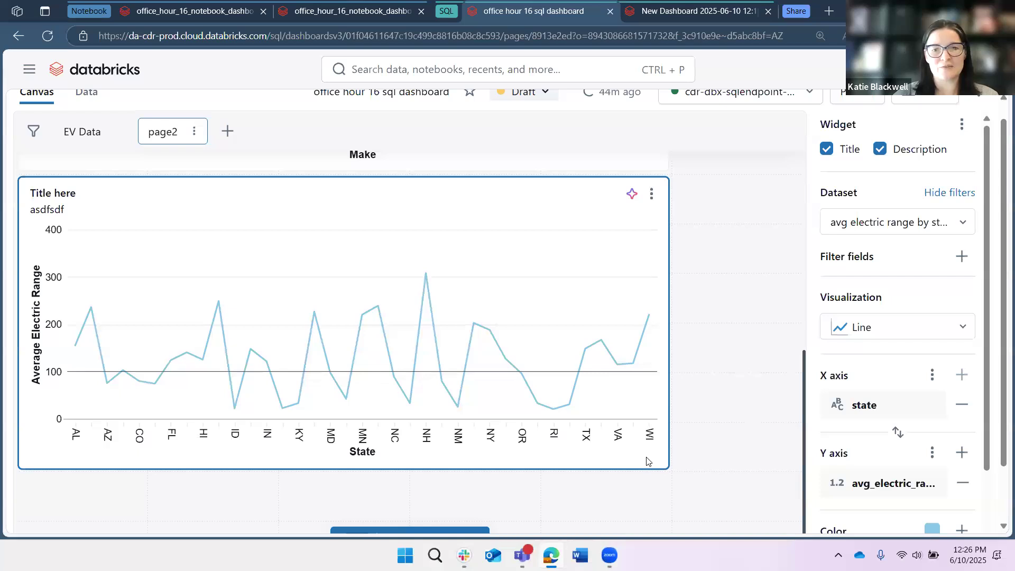
- Inspect the COUNT(*) value settings of the row-count counter on the EV Data page and open the dashboard's datasets
{"action": "scroll", "coordinate": [90, 231], "scroll_direction": "down", "scroll_amount": 1}
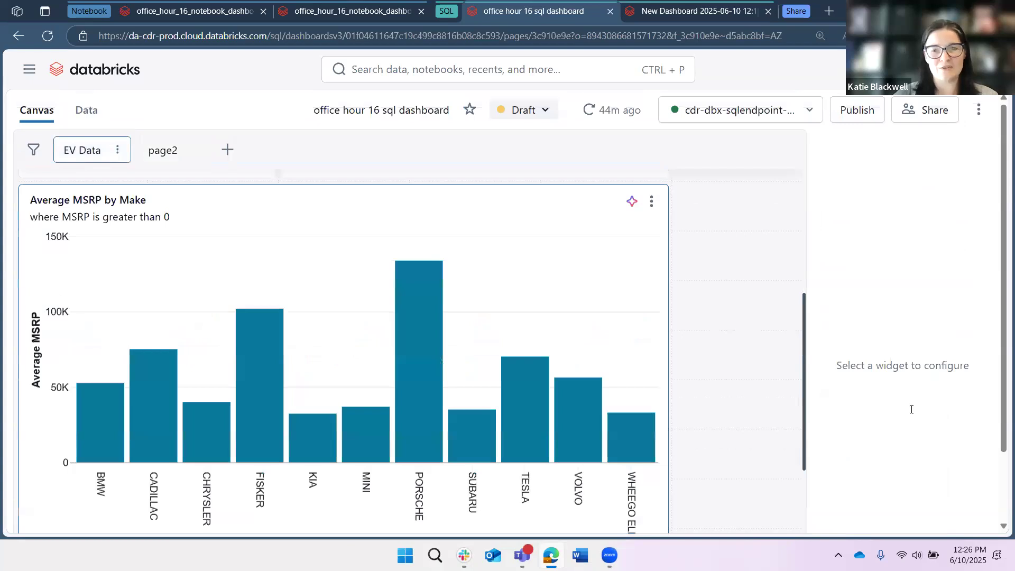
{"action": "scroll", "coordinate": [910, 409], "scroll_direction": "up", "scroll_amount": 5}
{"action": "left_click", "coordinate": [244, 394]}
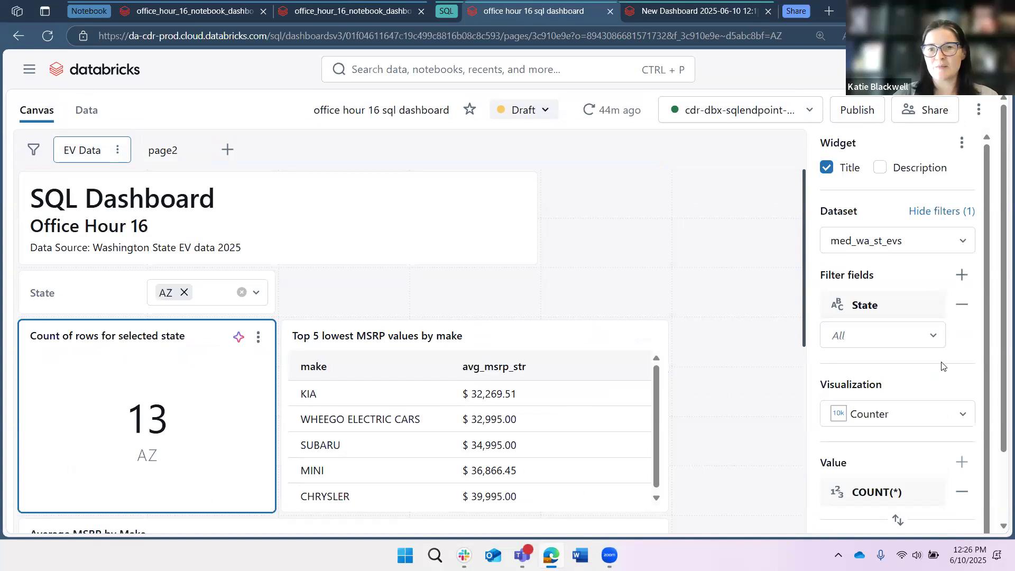
{"action": "scroll", "coordinate": [852, 489], "scroll_direction": "down", "scroll_amount": 1}
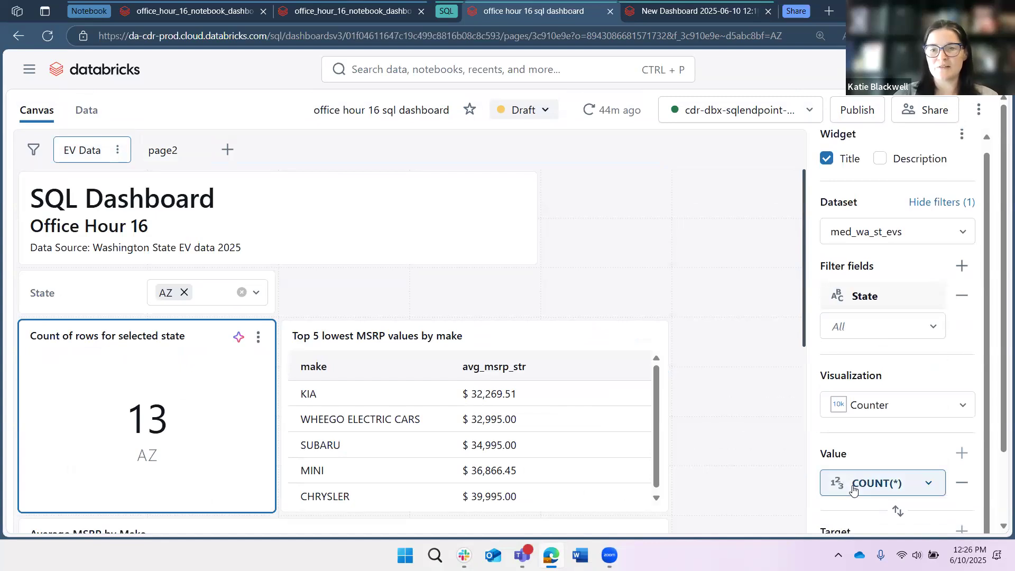
{"action": "left_click", "coordinate": [852, 489]}
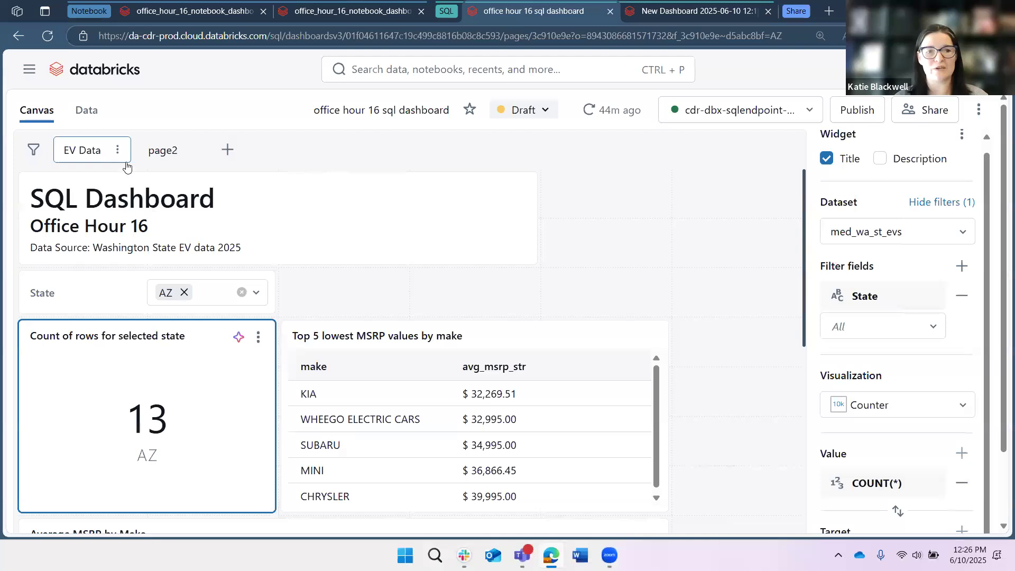
{"action": "left_click", "coordinate": [108, 107]}
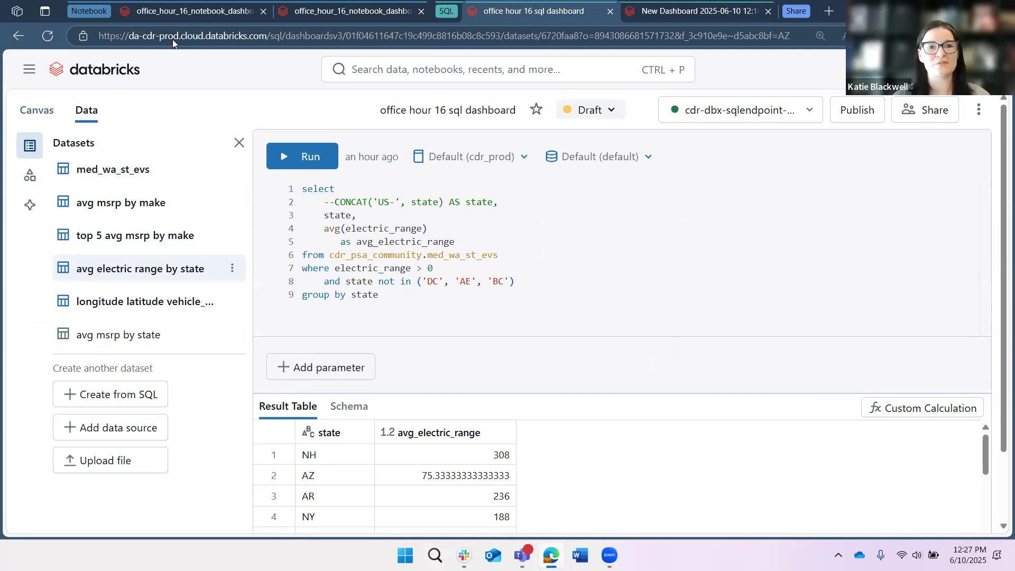
- Switch to the office_hour_16_notebook_dashboard notebook and read through its dashboard comparison, pros and cons, and Data security sections
{"action": "left_click", "coordinate": [185, 12]}
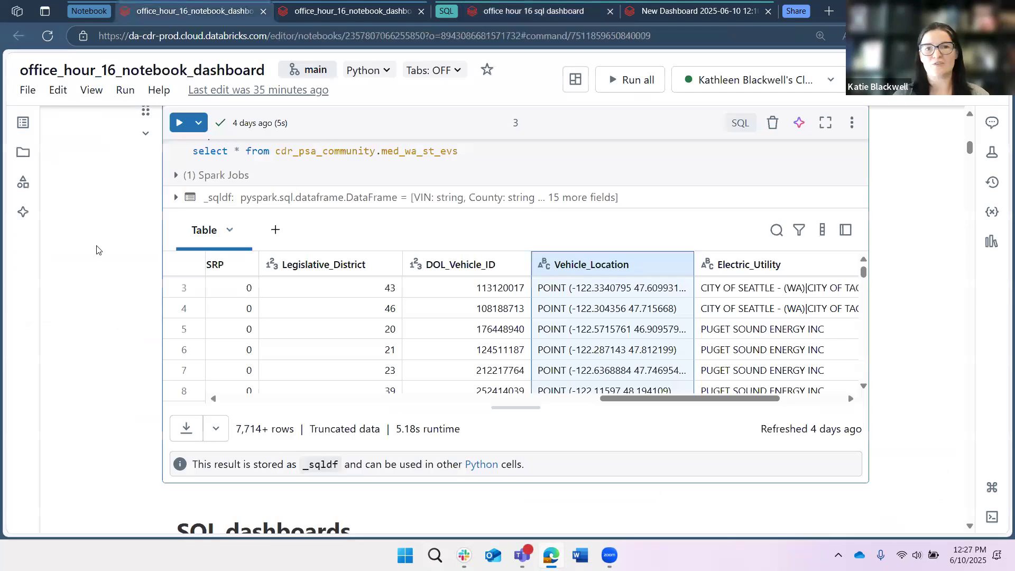
{"action": "scroll", "coordinate": [95, 249], "scroll_direction": "down", "scroll_amount": 10}
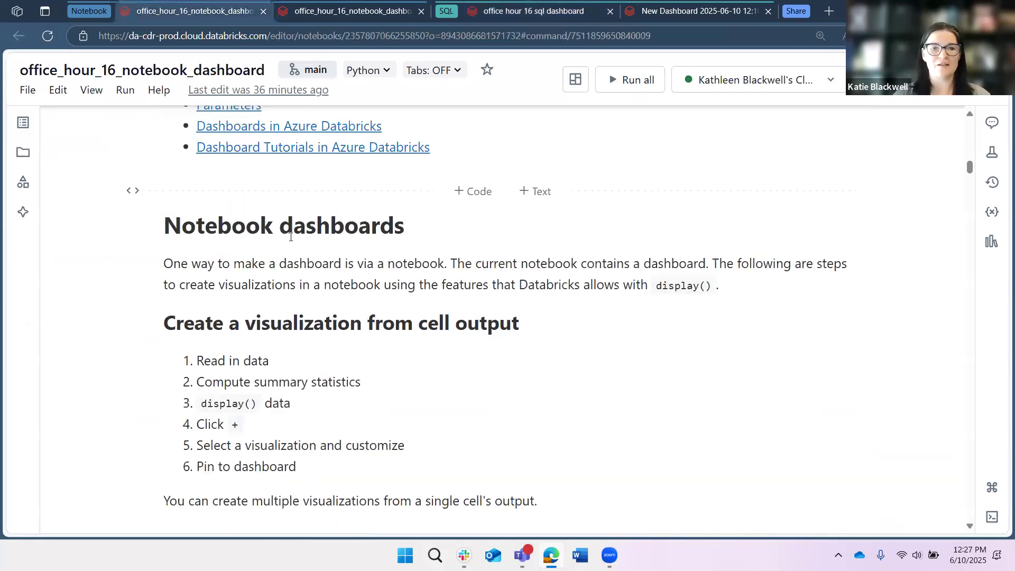
{"action": "scroll", "coordinate": [137, 293], "scroll_direction": "down", "scroll_amount": 1}
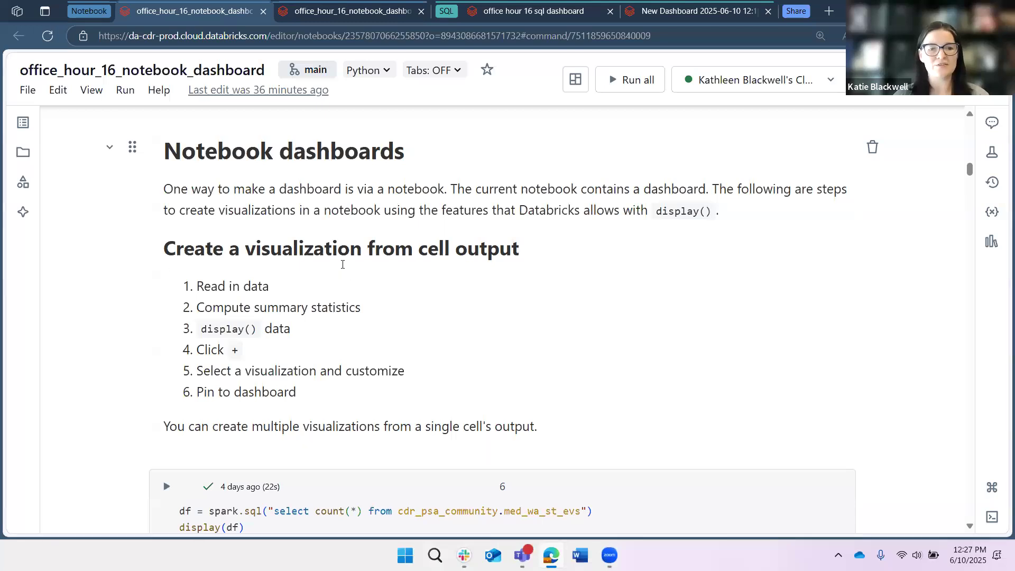
{"action": "scroll", "coordinate": [342, 265], "scroll_direction": "down", "scroll_amount": 8}
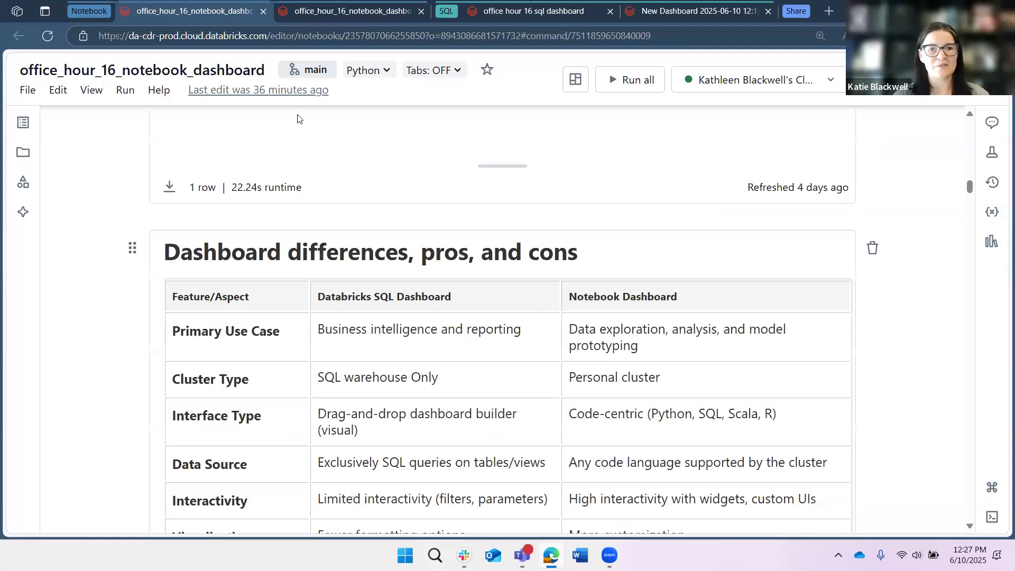
{"action": "scroll", "coordinate": [320, 444], "scroll_direction": "down", "scroll_amount": 10}
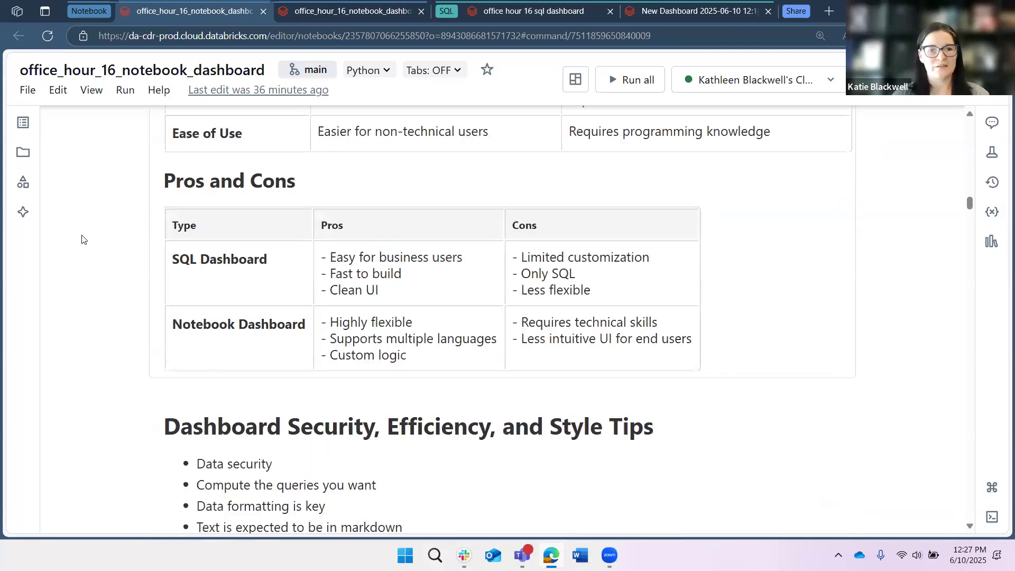
{"action": "scroll", "coordinate": [303, 183], "scroll_direction": "down", "scroll_amount": 5}
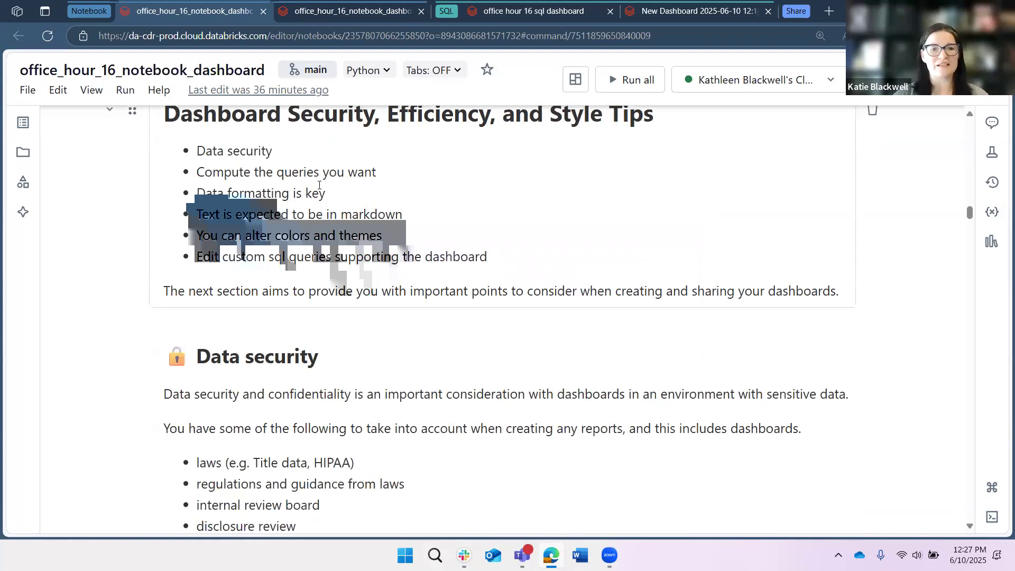
{"action": "scroll", "coordinate": [972, 527], "scroll_direction": "down", "scroll_amount": 3}
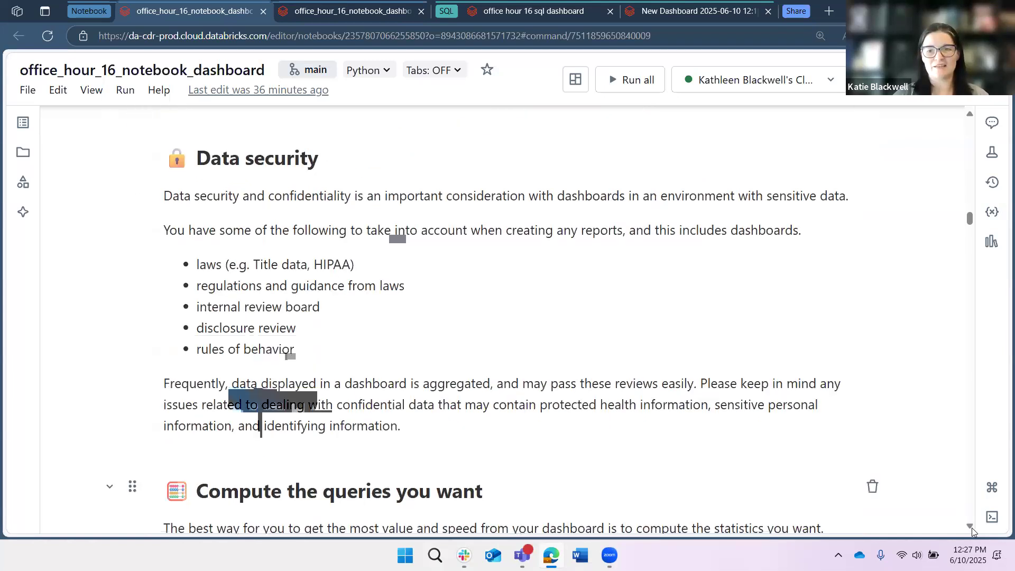
{"action": "left_click", "coordinate": [971, 527]}
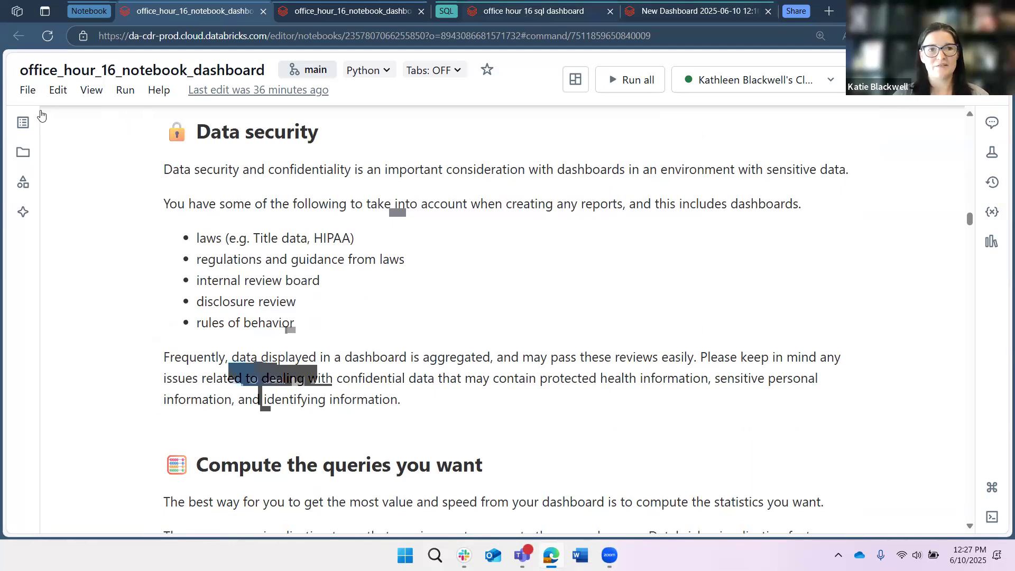
- Return to the office hour 16 sql dashboard's EV Data canvas and open its publishing options
{"action": "left_click", "coordinate": [539, 12]}
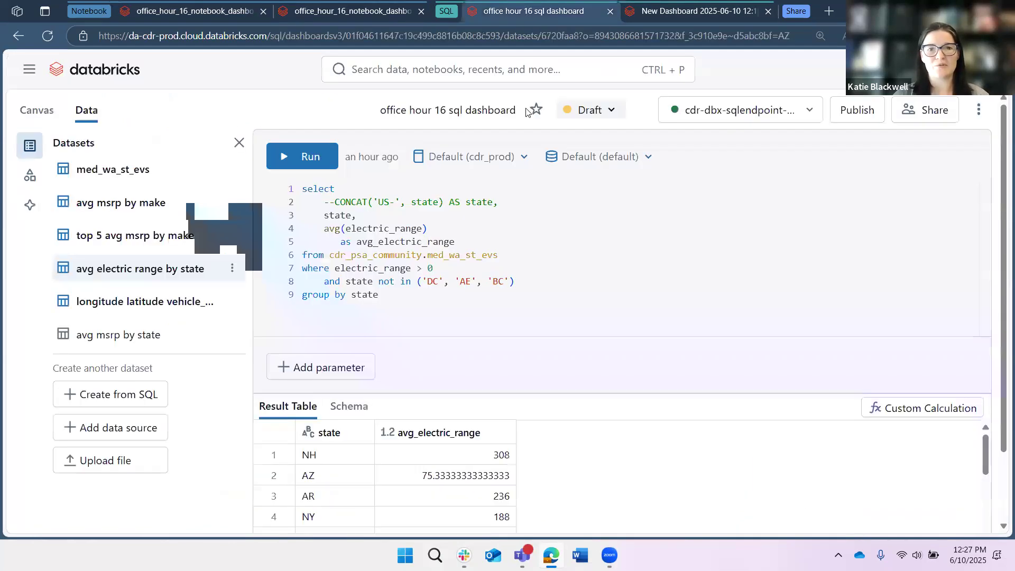
{"action": "left_click", "coordinate": [37, 110]}
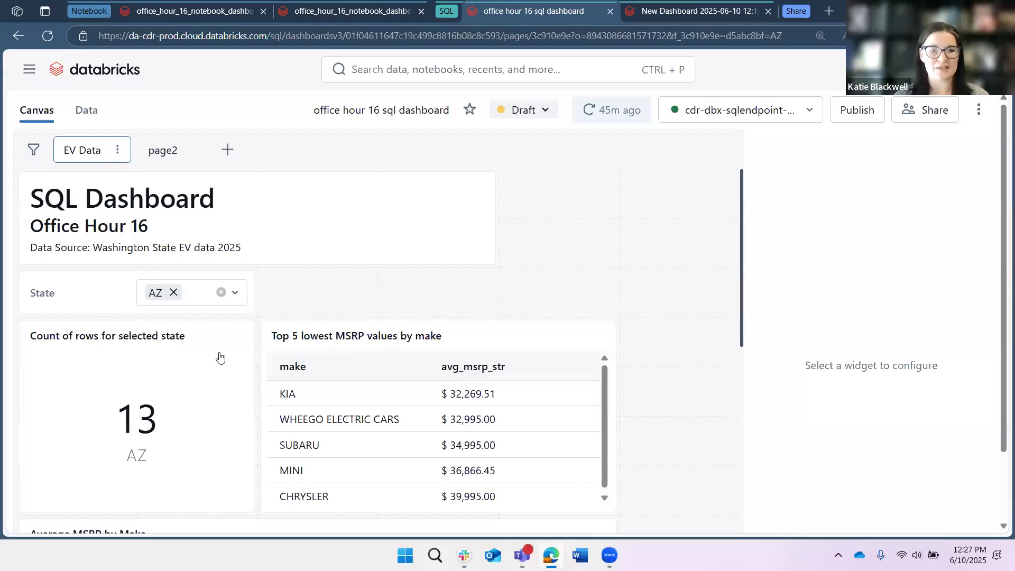
{"action": "left_click", "coordinate": [856, 109]}
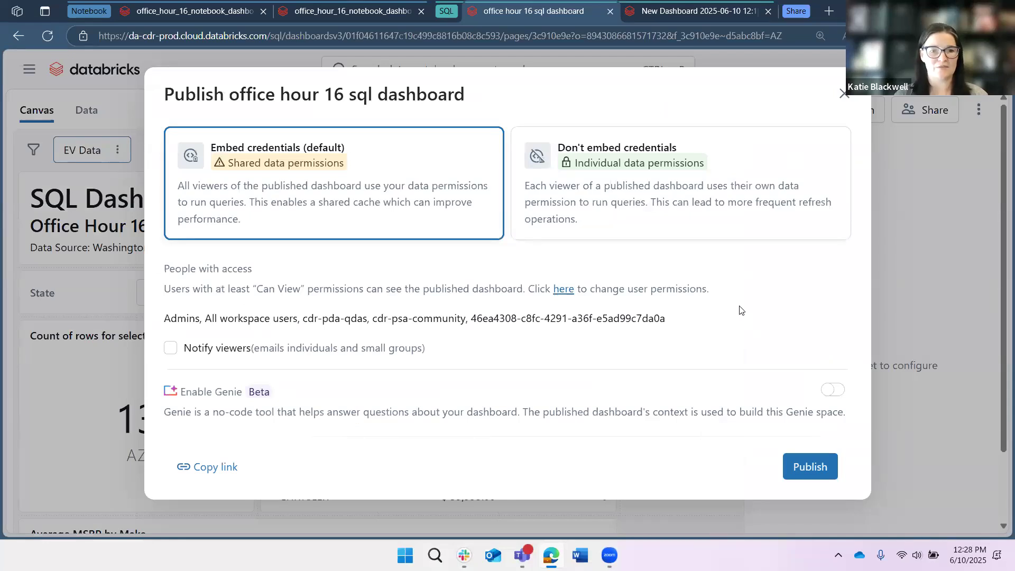
- Enable Notify viewers to look at the change description field, and disable it again
{"action": "left_click", "coordinate": [169, 347]}
{"action": "left_click", "coordinate": [306, 389]}
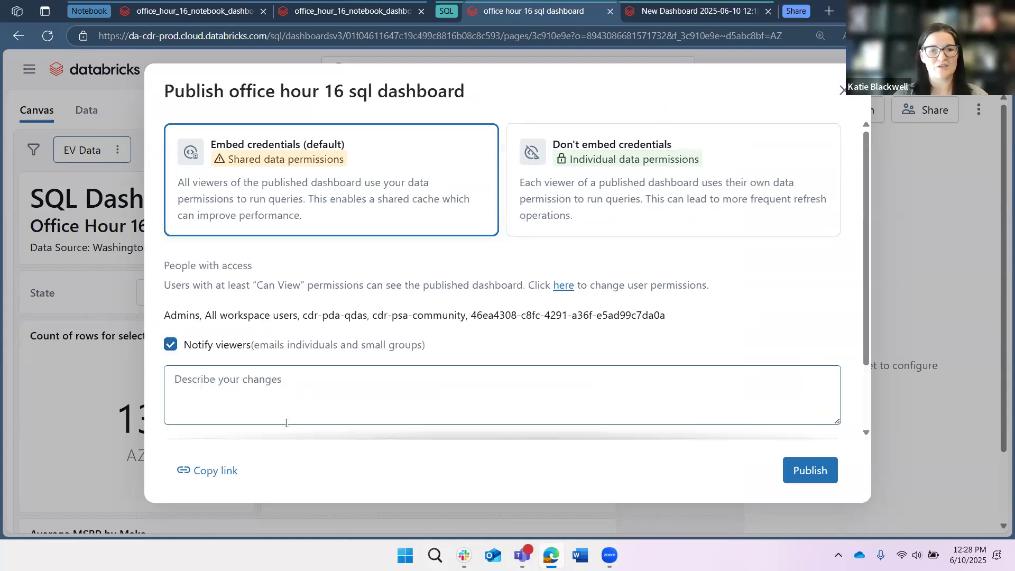
{"action": "left_click", "coordinate": [169, 345]}
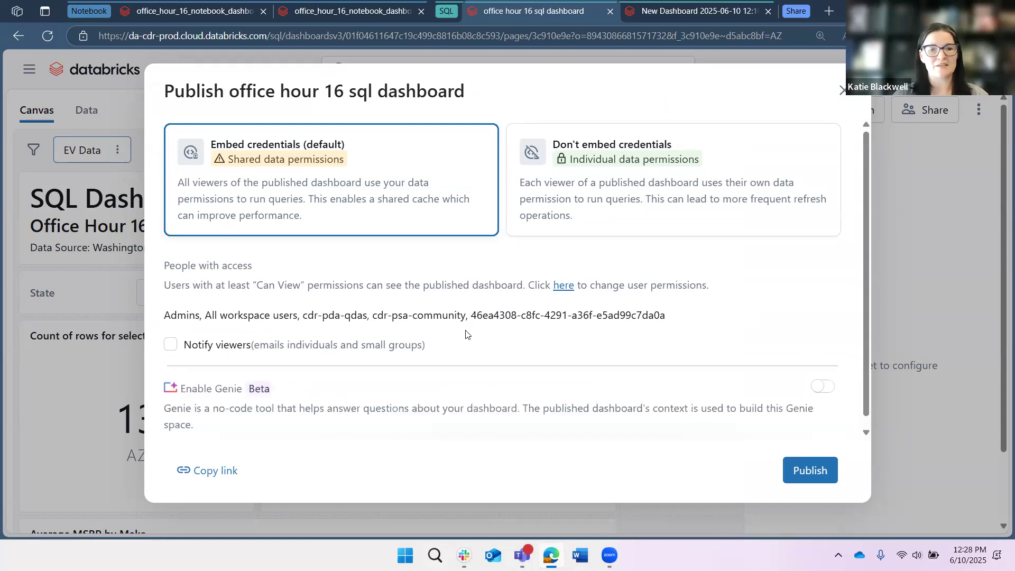
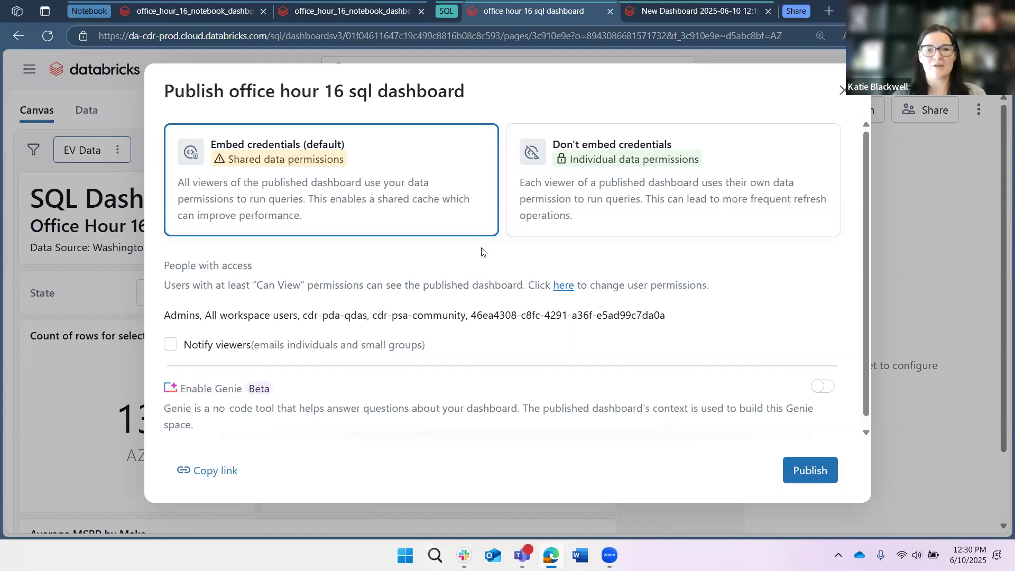
- Switch the publishing credentials to Don't embed credentials and back to Embed credentials (default)
{"action": "left_click", "coordinate": [625, 133]}
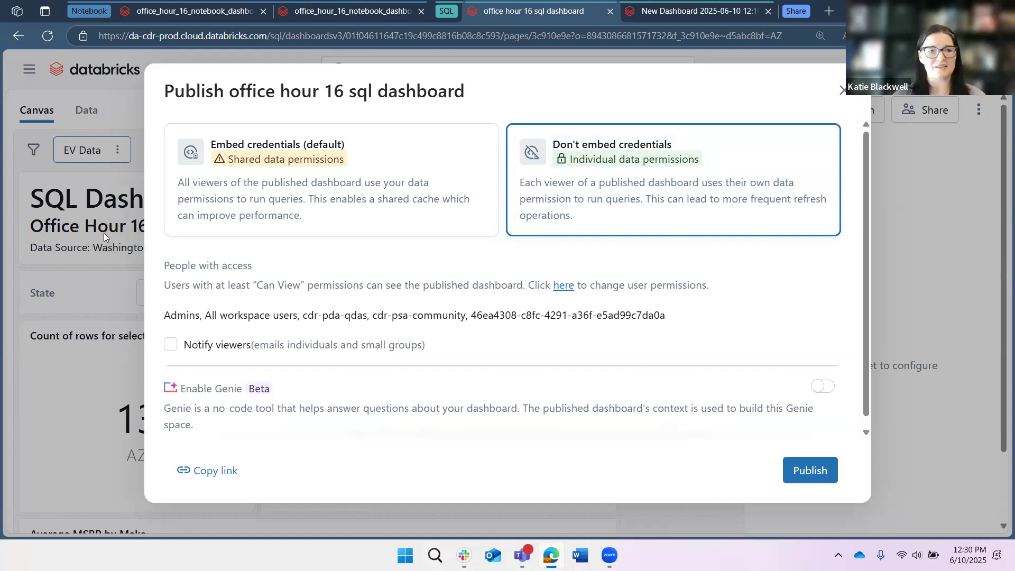
{"action": "left_click", "coordinate": [191, 222]}
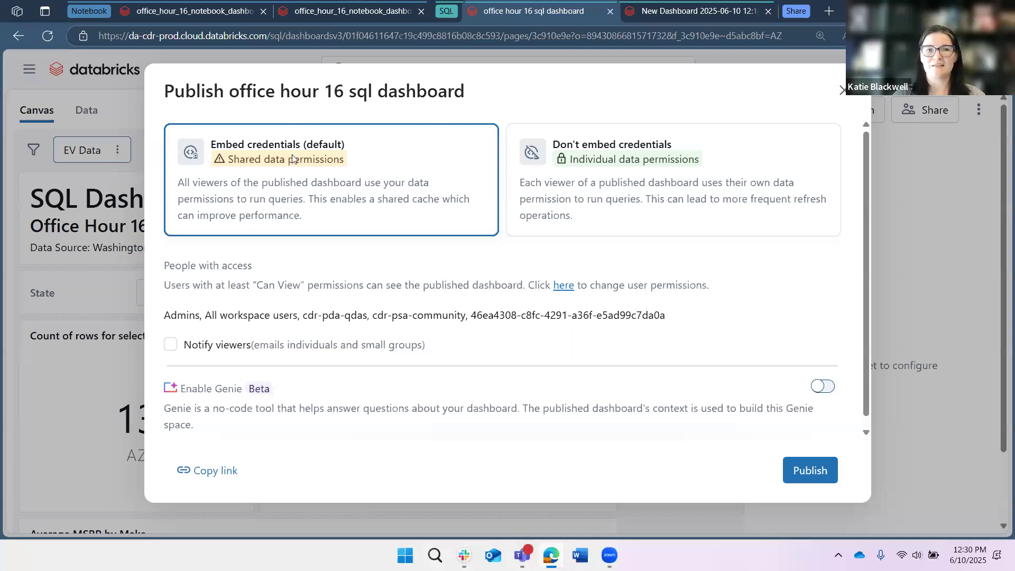
- Leave the publishing options for the published office hour 16 sql dashboard, view page2, and review the dashboard's sharing permissions
{"action": "left_click", "coordinate": [19, 36]}
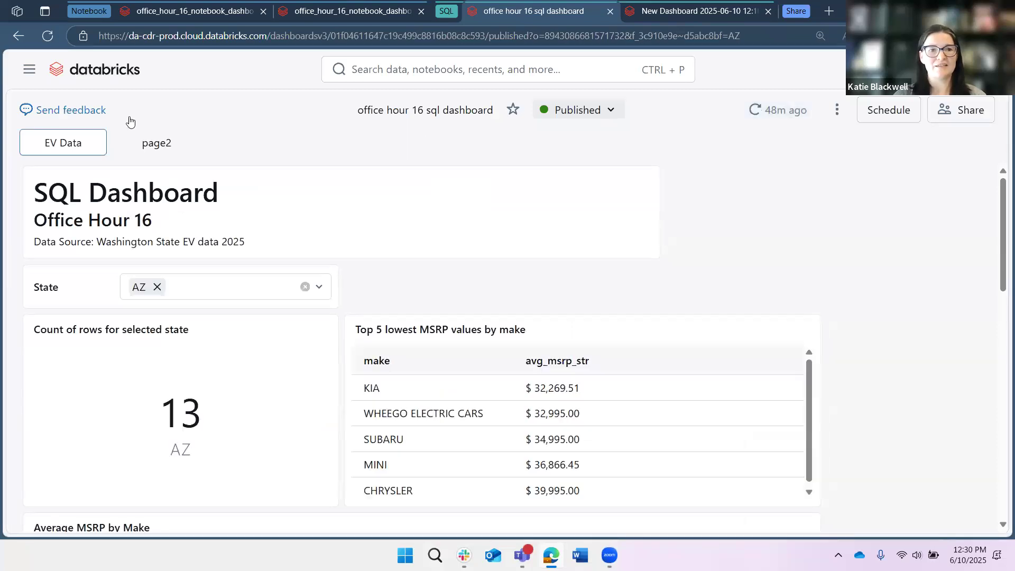
{"action": "left_click", "coordinate": [174, 144]}
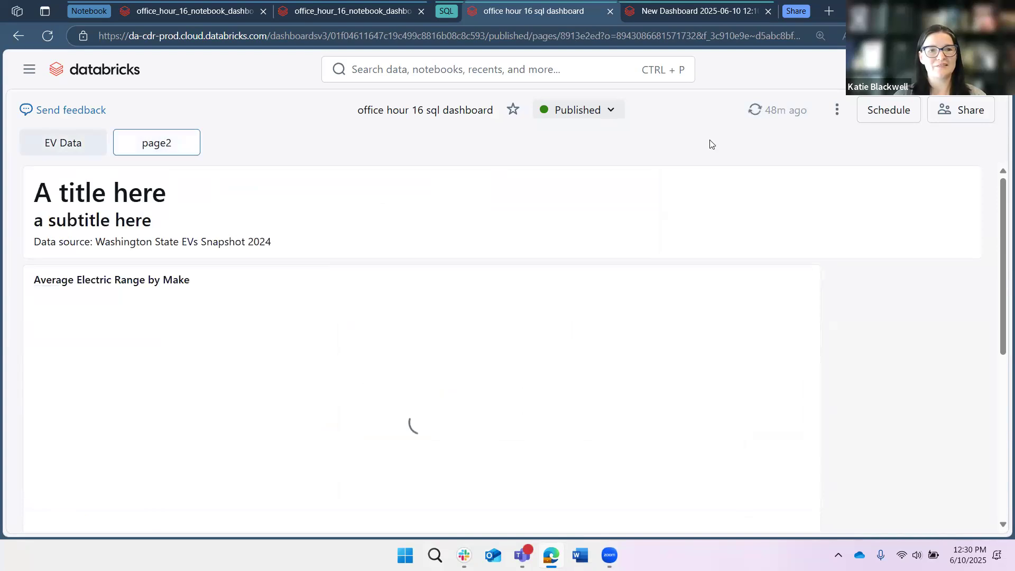
{"action": "left_click", "coordinate": [957, 113]}
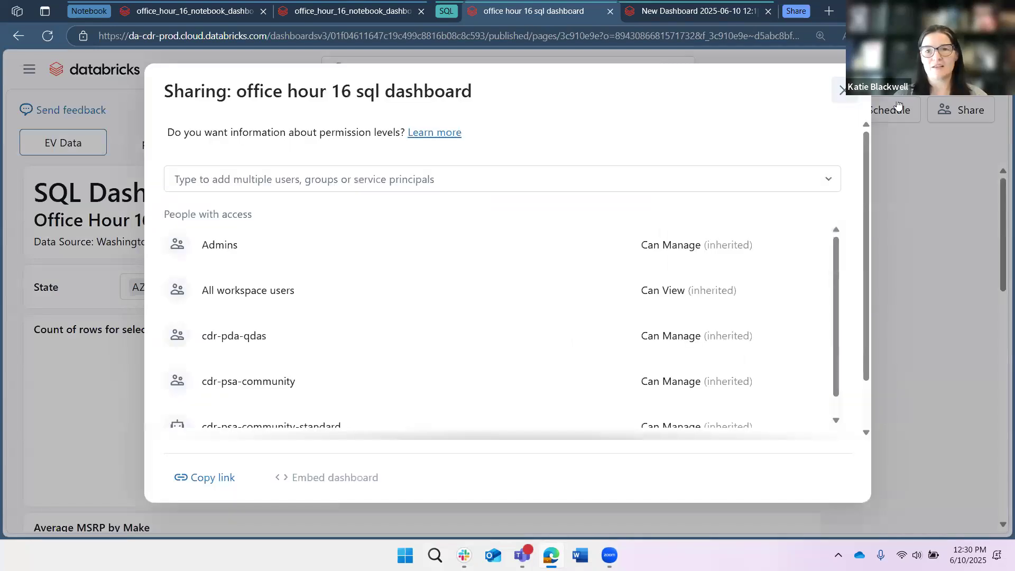
{"action": "left_click", "coordinate": [896, 105]}
- Review the published dashboard's Add schedule settings for frequency, time, timezone and SQL warehouse, and cancel without creating a schedule
{"action": "left_click", "coordinate": [894, 112]}
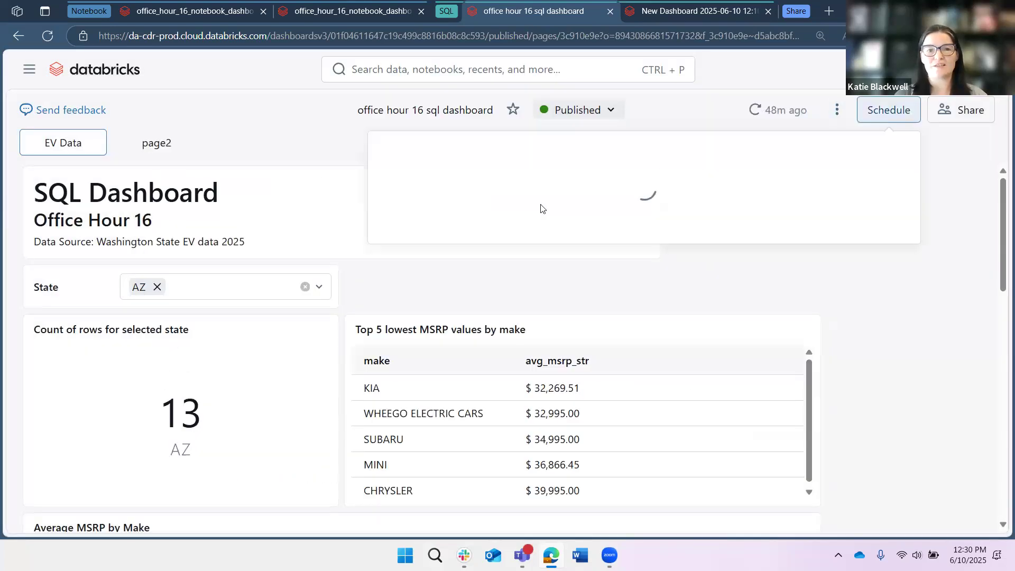
{"action": "left_click", "coordinate": [459, 221]}
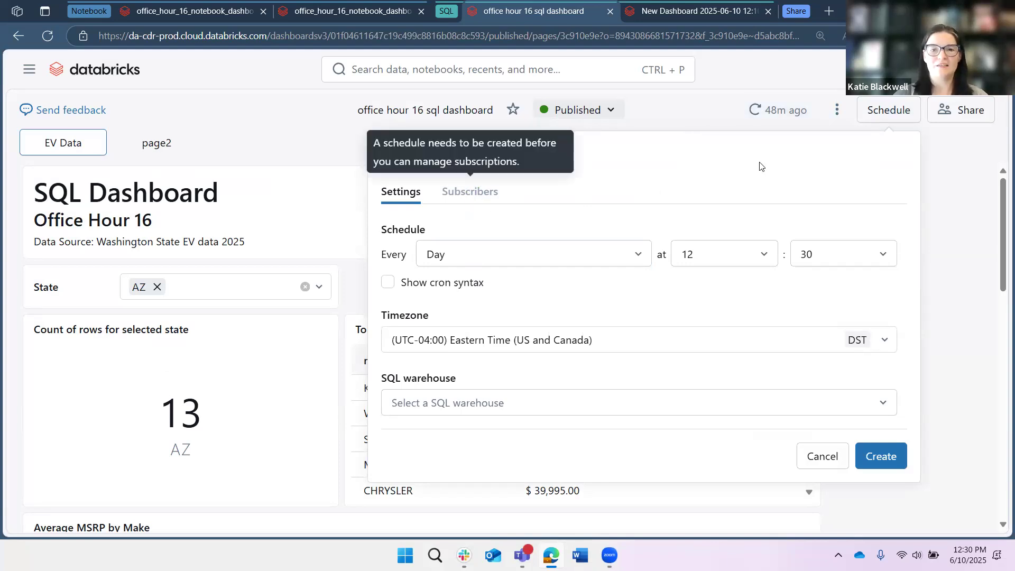
{"action": "left_click", "coordinate": [633, 254]}
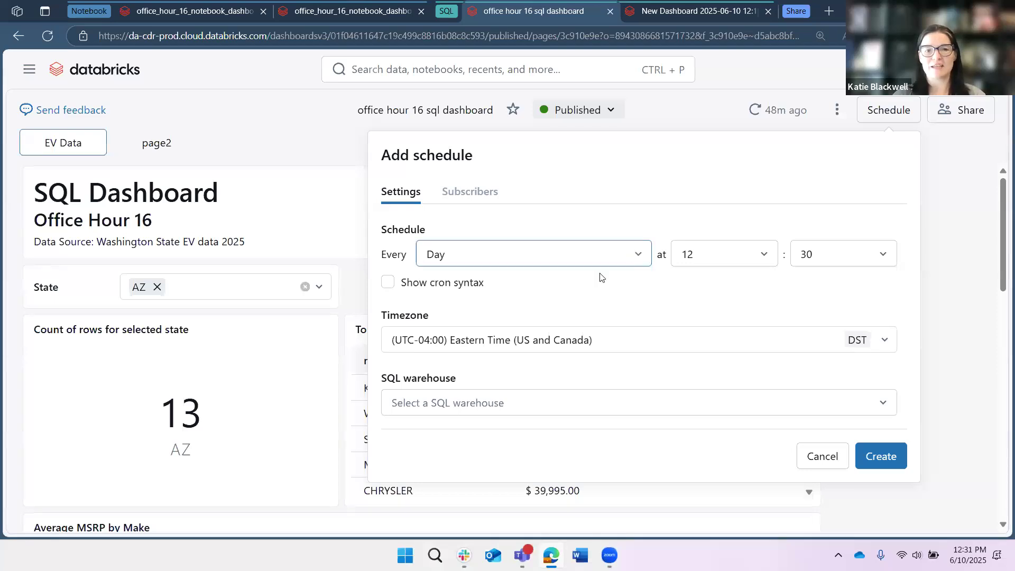
{"action": "left_click", "coordinate": [757, 290]}
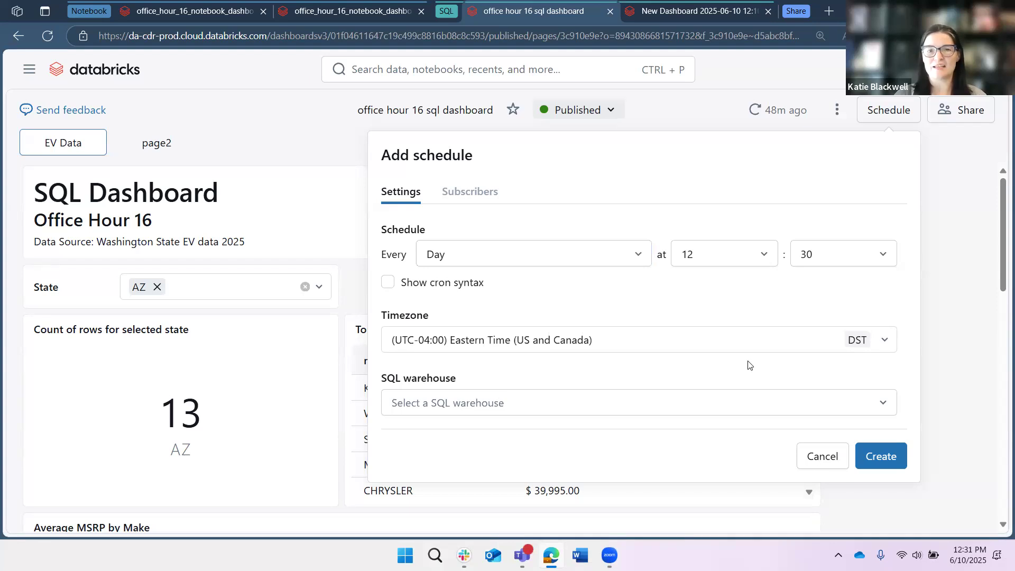
{"action": "left_click", "coordinate": [822, 456]}
{"action": "left_click", "coordinate": [346, 153]}
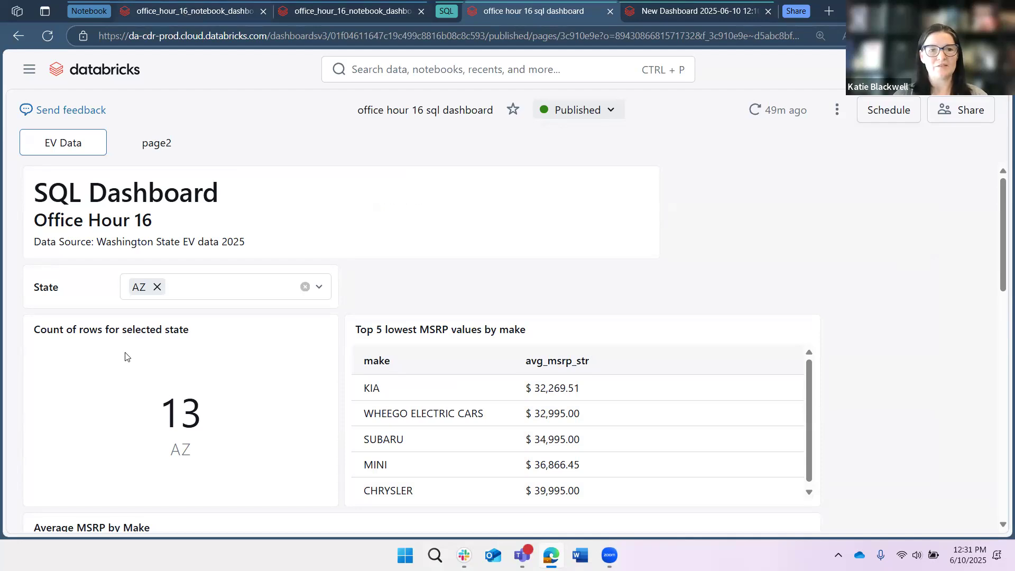
- Switch to the office_hour_16_notebook_dashboard notebook and read the Compute the queries you want section, including its average electric range query and choropleth map
{"action": "key", "text": "ctrl+1"}
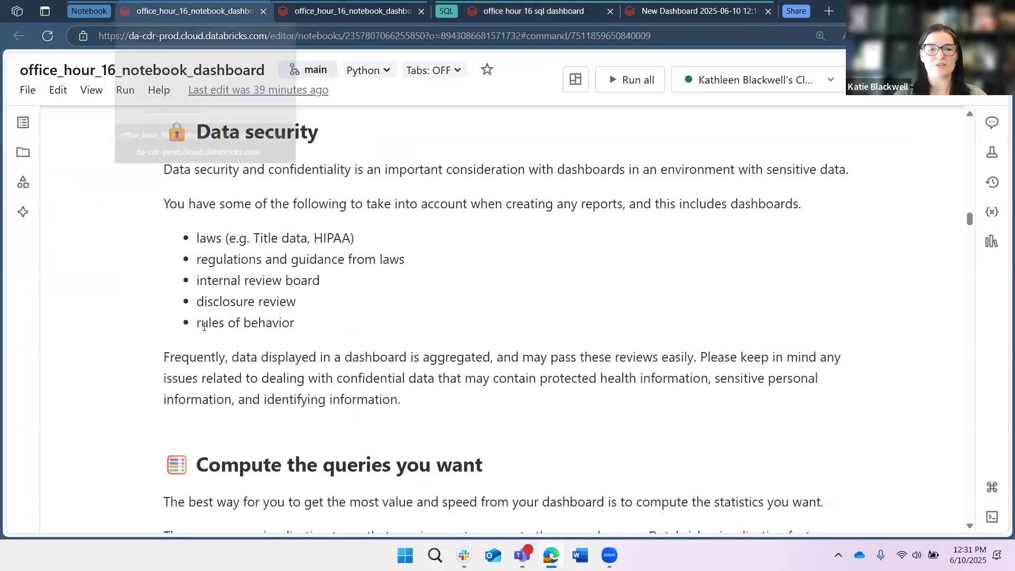
{"action": "scroll", "coordinate": [204, 311], "scroll_direction": "down", "scroll_amount": 5}
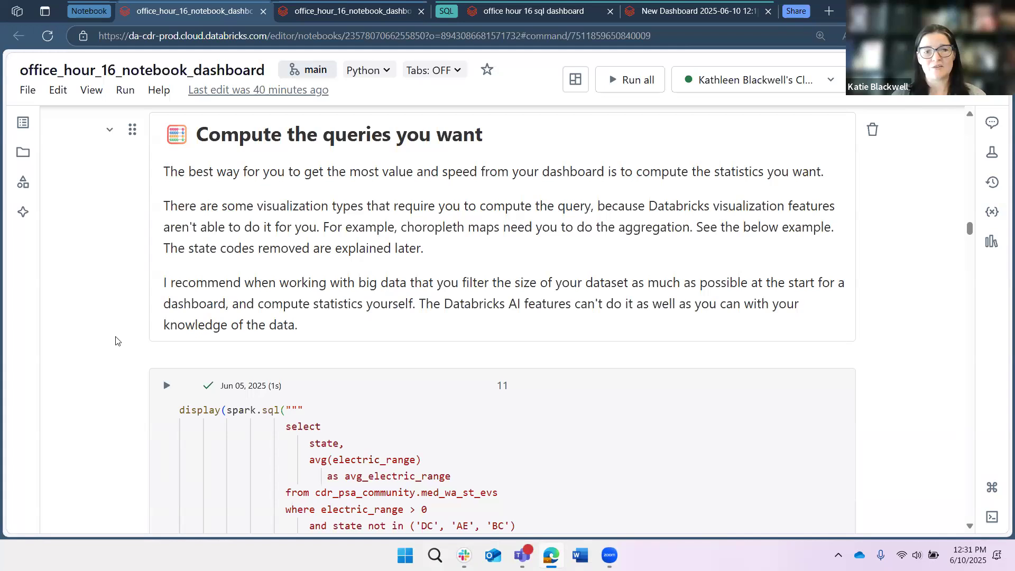
{"action": "scroll", "coordinate": [115, 341], "scroll_direction": "down", "scroll_amount": 3}
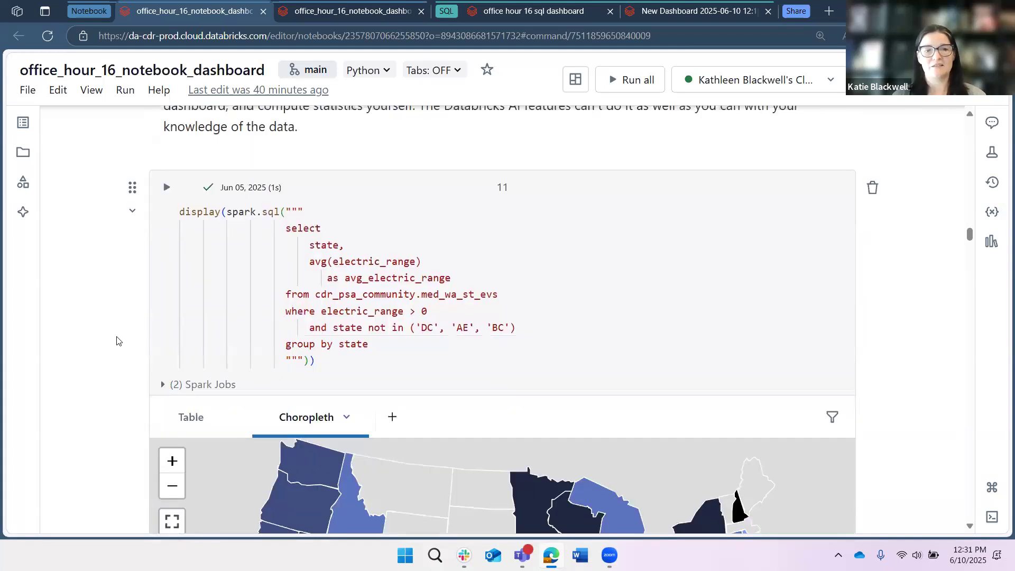
{"action": "scroll", "coordinate": [117, 341], "scroll_direction": "down", "scroll_amount": 2}
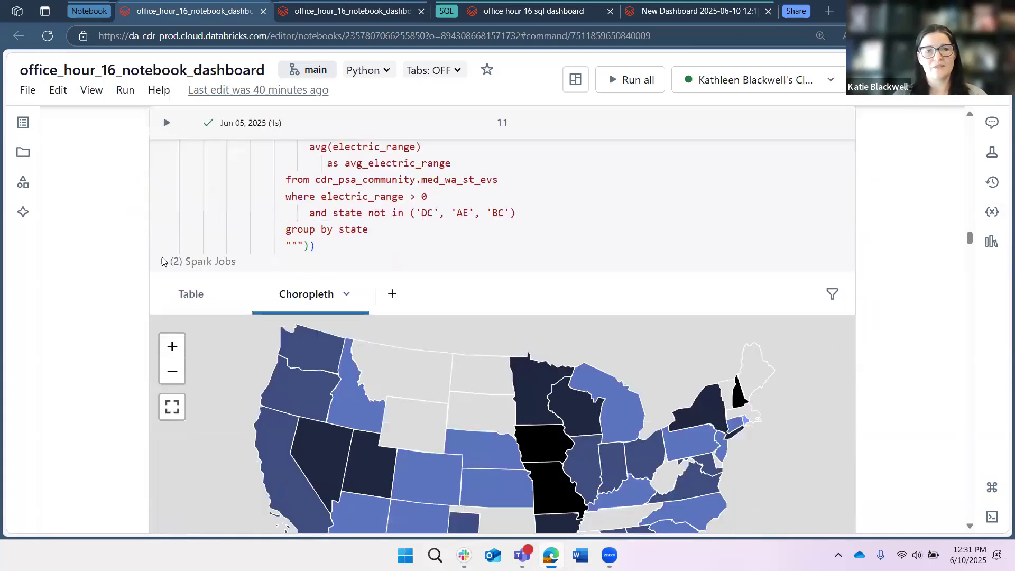
{"action": "scroll", "coordinate": [125, 333], "scroll_direction": "up", "scroll_amount": 2}
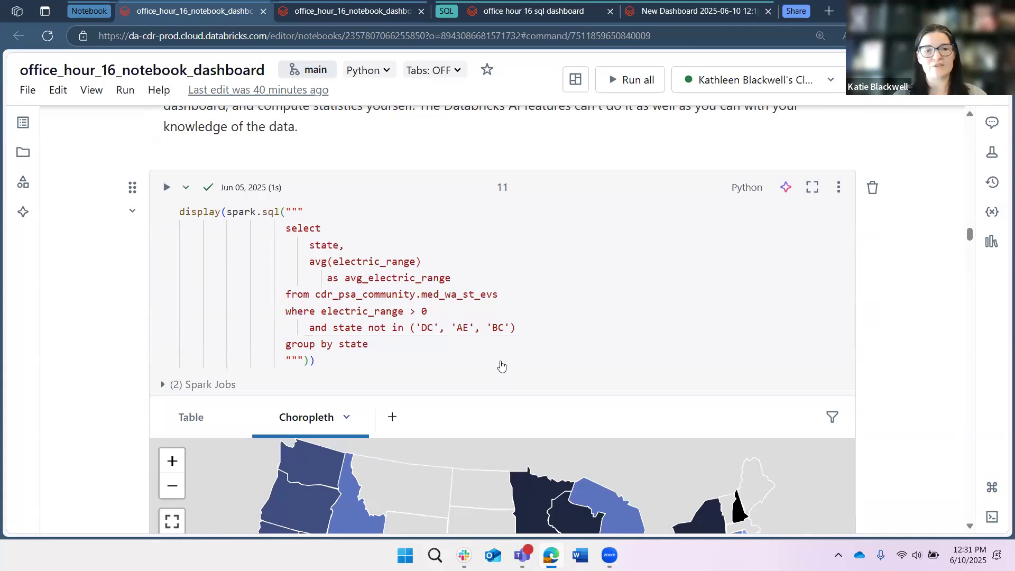
{"action": "scroll", "coordinate": [501, 364], "scroll_direction": "down", "scroll_amount": 1}
{"action": "scroll", "coordinate": [254, 288], "scroll_direction": "down", "scroll_amount": 2}
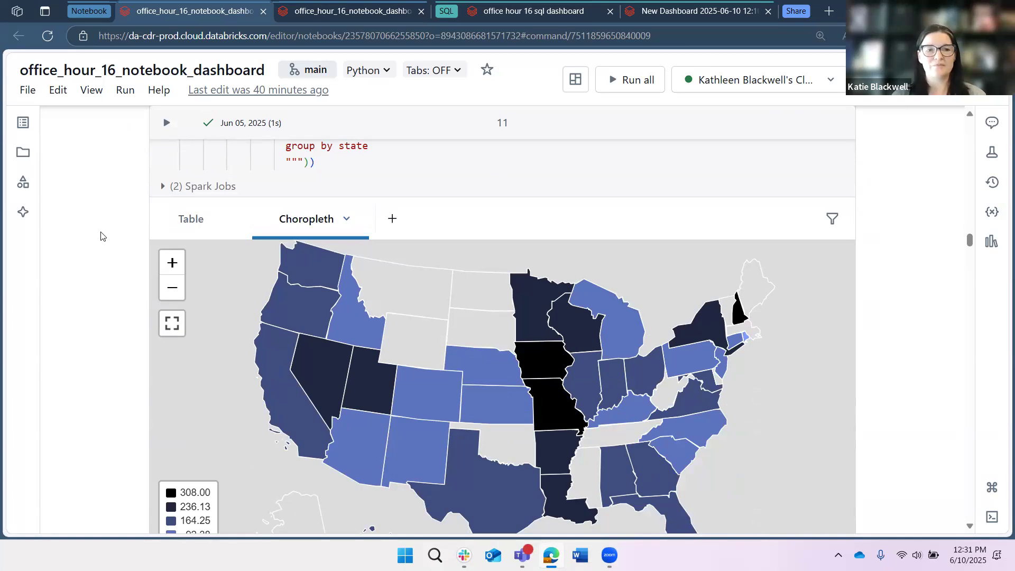
{"action": "scroll", "coordinate": [103, 235], "scroll_direction": "down", "scroll_amount": 1}
{"action": "scroll", "coordinate": [102, 234], "scroll_direction": "down", "scroll_amount": 3}
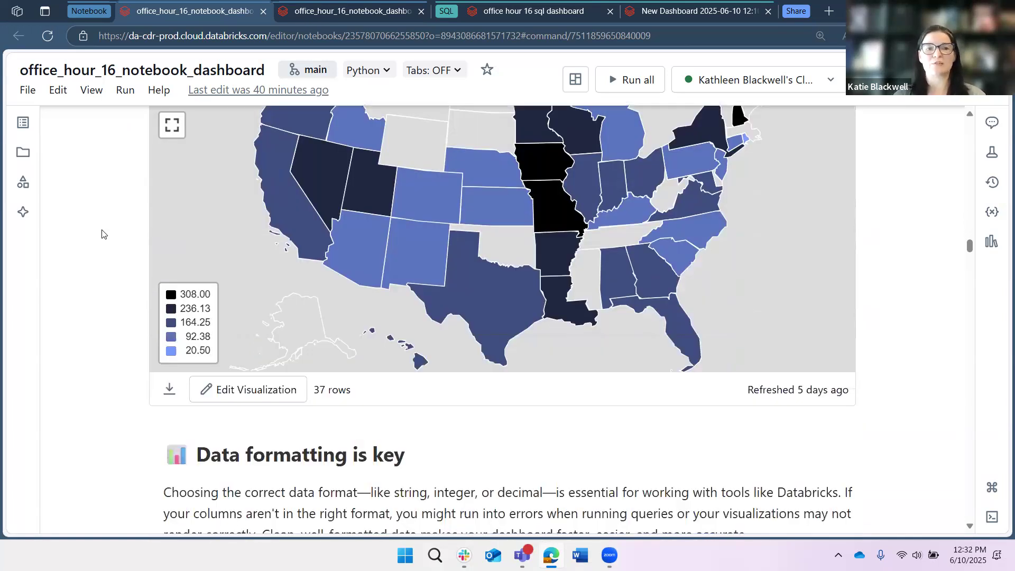
{"action": "scroll", "coordinate": [114, 272], "scroll_direction": "down", "scroll_amount": 2}
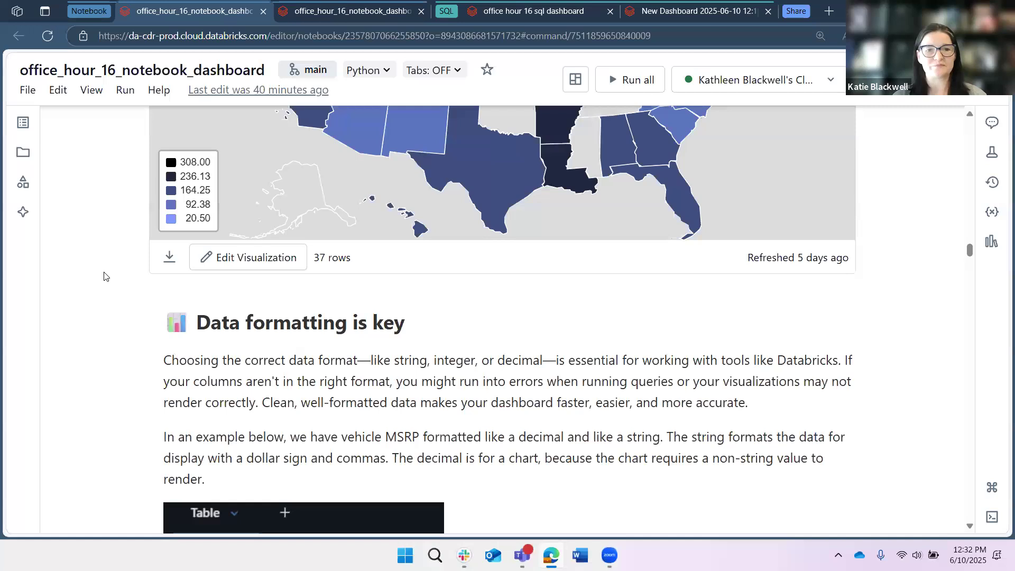
{"action": "scroll", "coordinate": [106, 272], "scroll_direction": "down", "scroll_amount": 2}
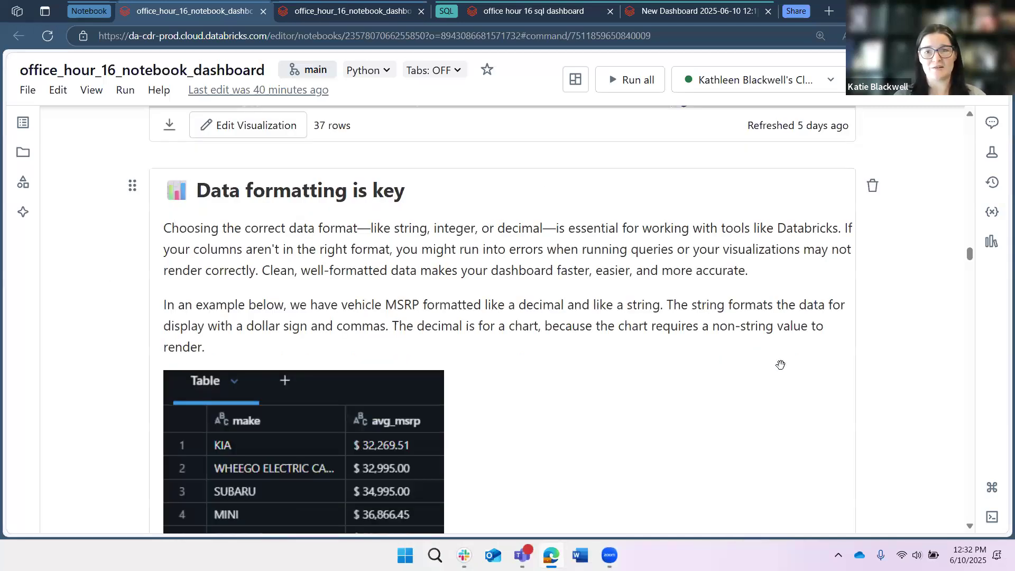
- Open the choropleth map's Visualization Editor, inspect the Geographic type and Value column options, and close it without changes
{"action": "scroll", "coordinate": [804, 358], "scroll_direction": "up", "scroll_amount": 5}
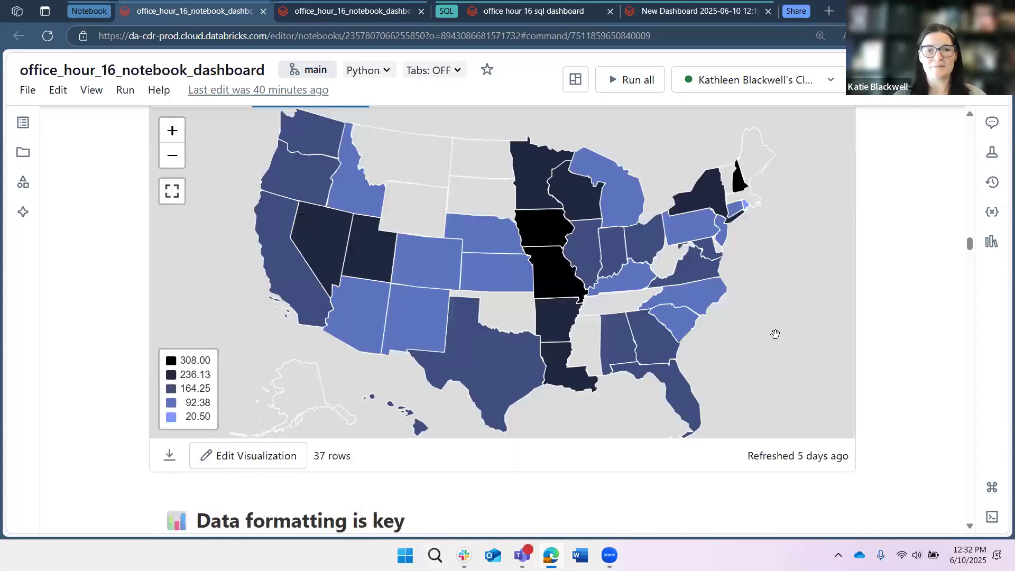
{"action": "scroll", "coordinate": [774, 334], "scroll_direction": "up", "scroll_amount": 1}
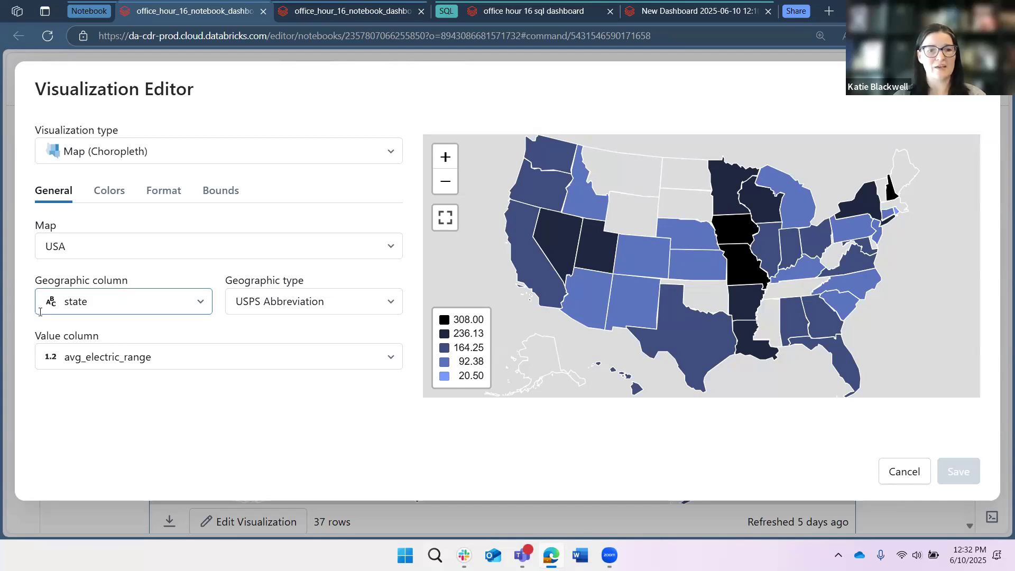
{"action": "left_click", "coordinate": [392, 304]}
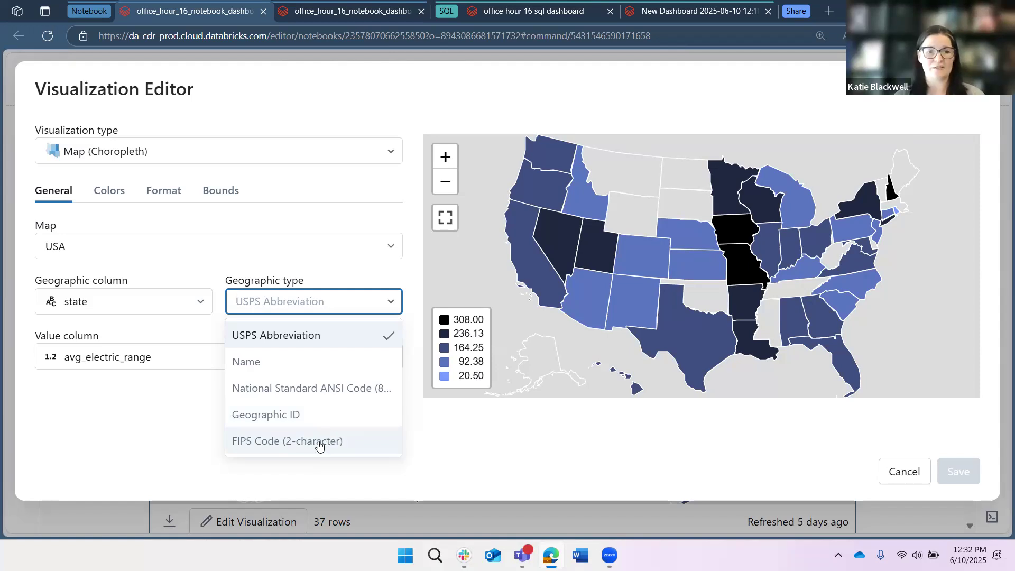
{"action": "left_click", "coordinate": [158, 333]}
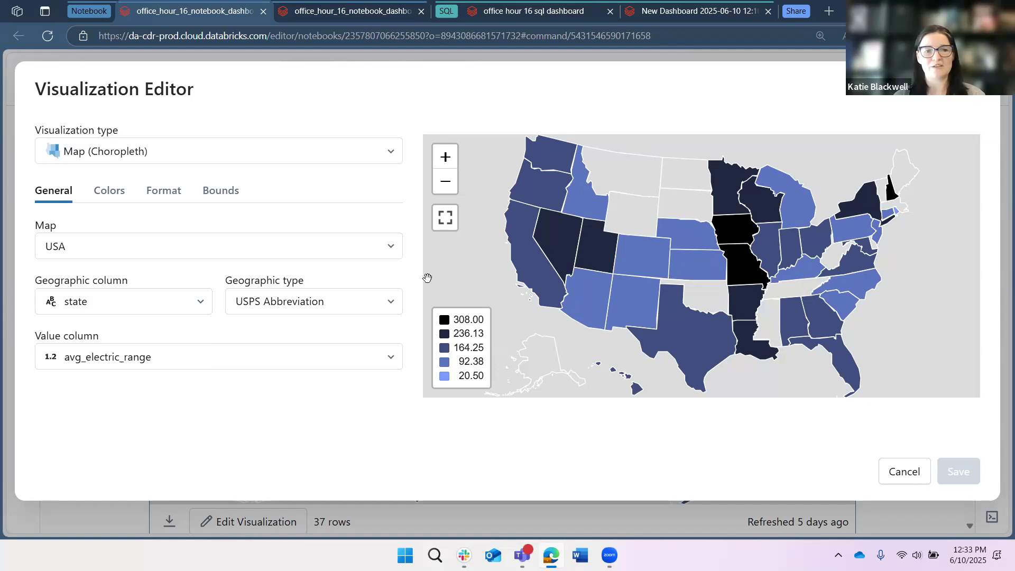
{"action": "left_click", "coordinate": [222, 352]}
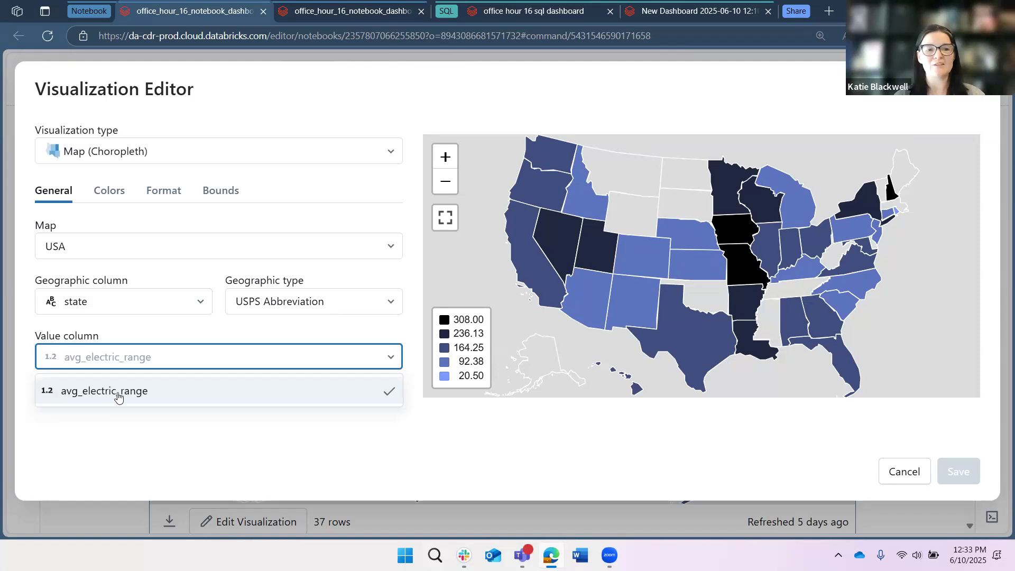
{"action": "left_click", "coordinate": [943, 111]}
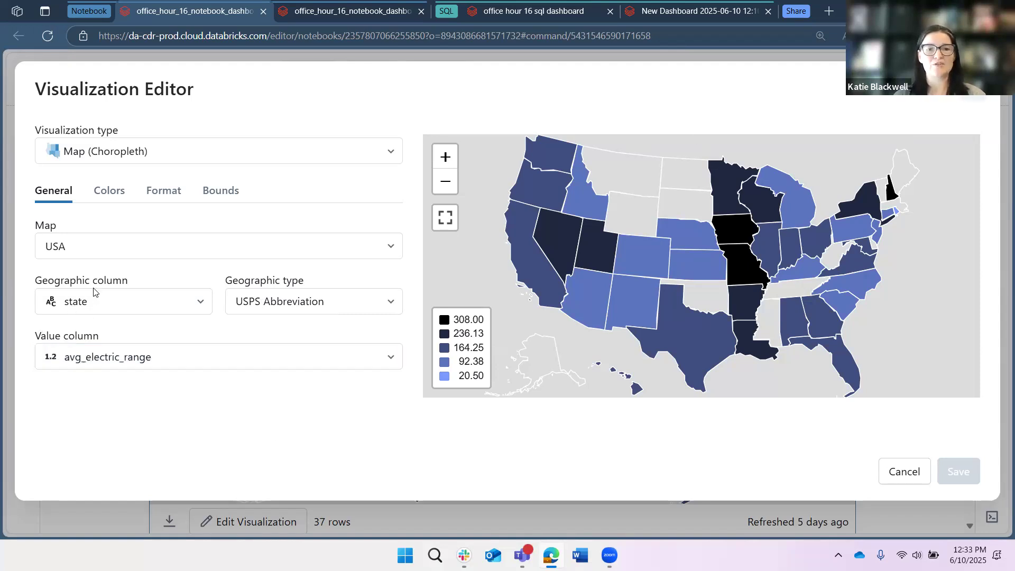
{"action": "key", "text": "Escape"}
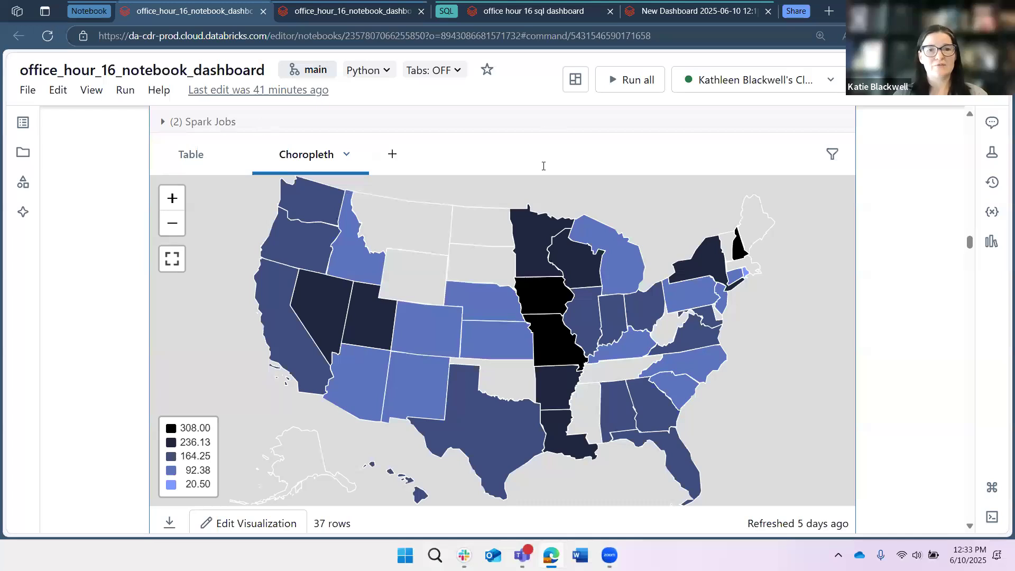
- Read the notebook's Data formatting is key section with its MSRP table example and the section on markdown text
{"action": "scroll", "coordinate": [543, 165], "scroll_direction": "down", "scroll_amount": 5}
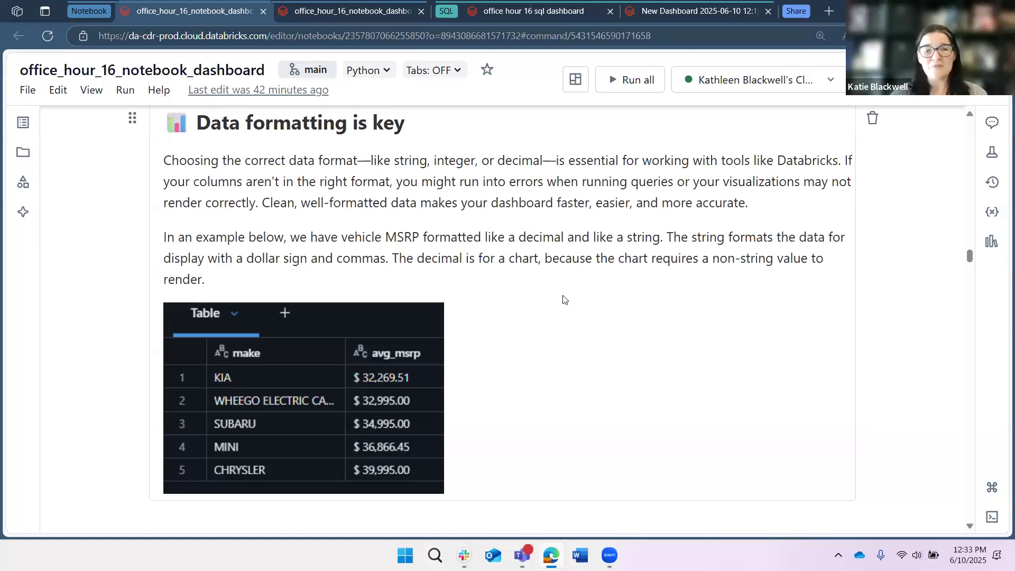
{"action": "scroll", "coordinate": [563, 296], "scroll_direction": "down", "scroll_amount": 1}
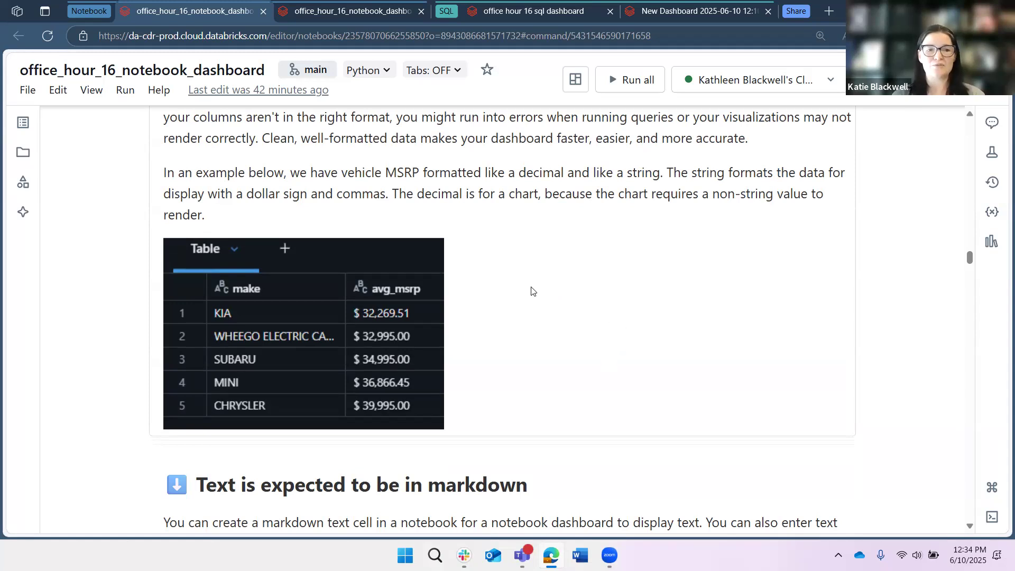
{"action": "scroll", "coordinate": [531, 291], "scroll_direction": "up", "scroll_amount": 2}
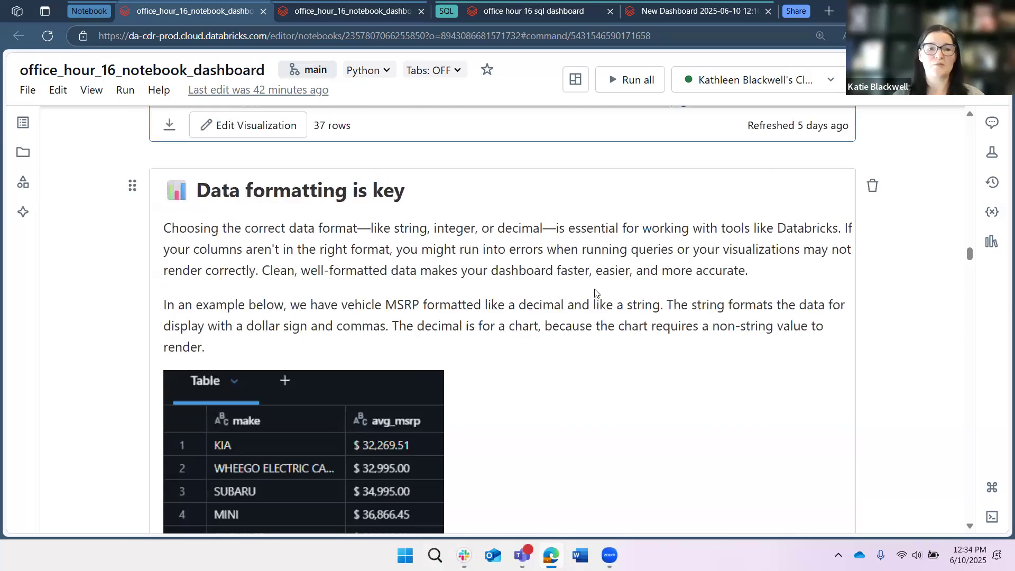
{"action": "scroll", "coordinate": [596, 291], "scroll_direction": "down", "scroll_amount": 3}
{"action": "scroll", "coordinate": [590, 292], "scroll_direction": "down", "scroll_amount": 5}
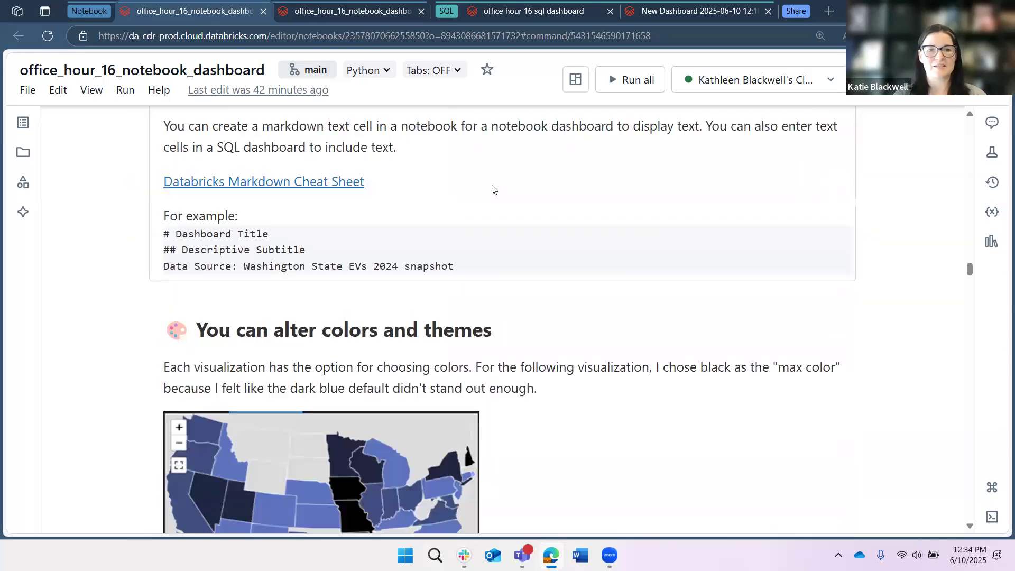
- Open the Databricks Markdown Cheat Sheet link, skim its text formatting examples, and return to the notebook
{"action": "scroll", "coordinate": [260, 281], "scroll_direction": "up", "scroll_amount": 1}
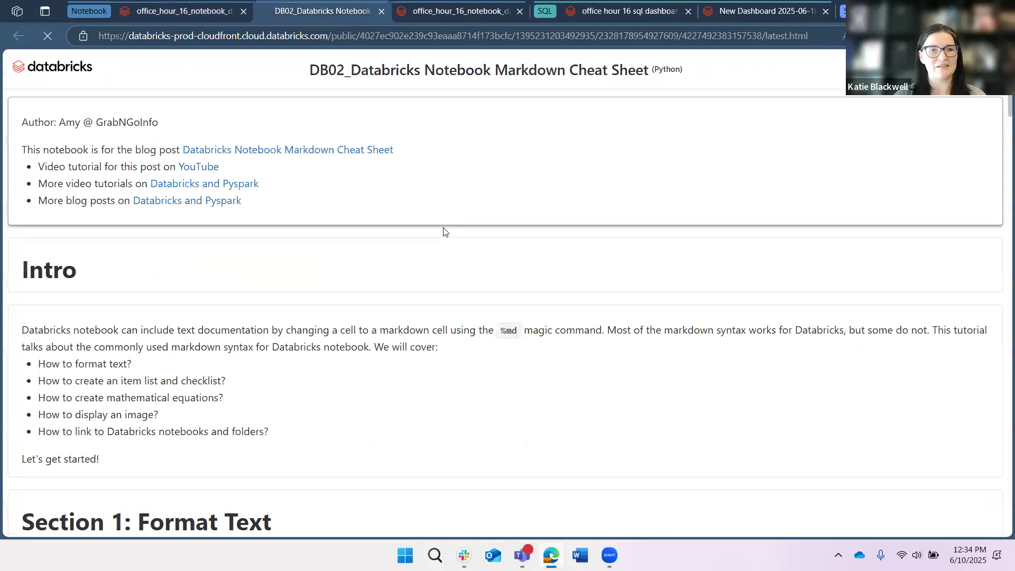
{"action": "scroll", "coordinate": [431, 227], "scroll_direction": "down", "scroll_amount": 10}
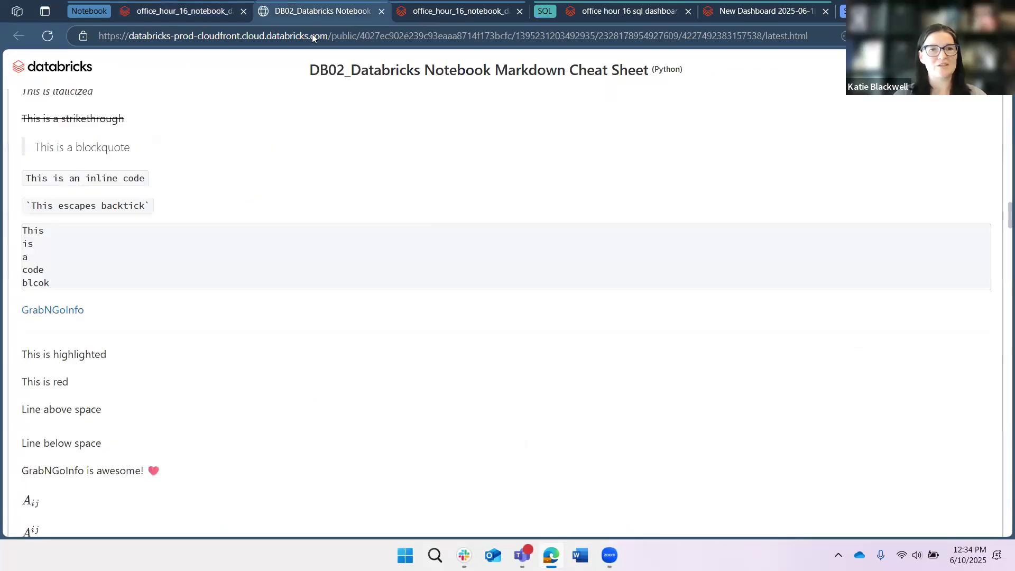
{"action": "scroll", "coordinate": [327, 106], "scroll_direction": "down", "scroll_amount": 5}
{"action": "left_click", "coordinate": [382, 12]}
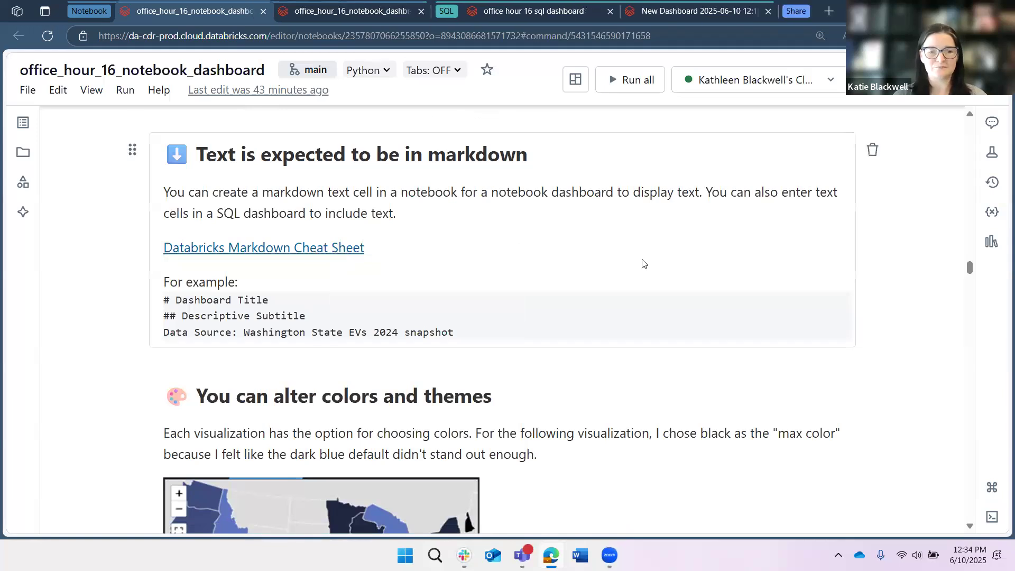
- Read the notebook's You can alter colors and themes section and its choropleth color example
{"action": "scroll", "coordinate": [634, 266], "scroll_direction": "down", "scroll_amount": 3}
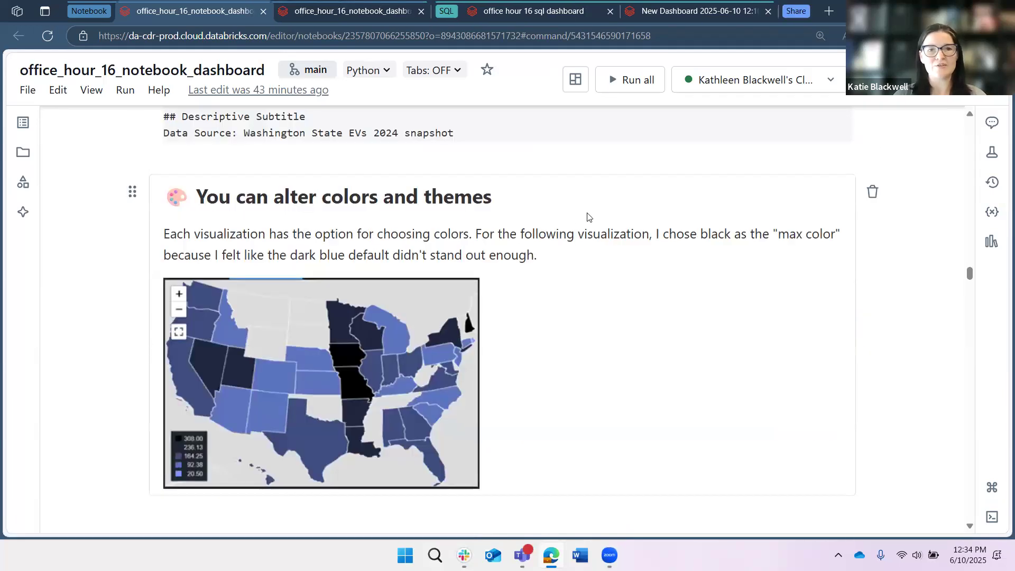
{"action": "scroll", "coordinate": [588, 217], "scroll_direction": "down", "scroll_amount": 1}
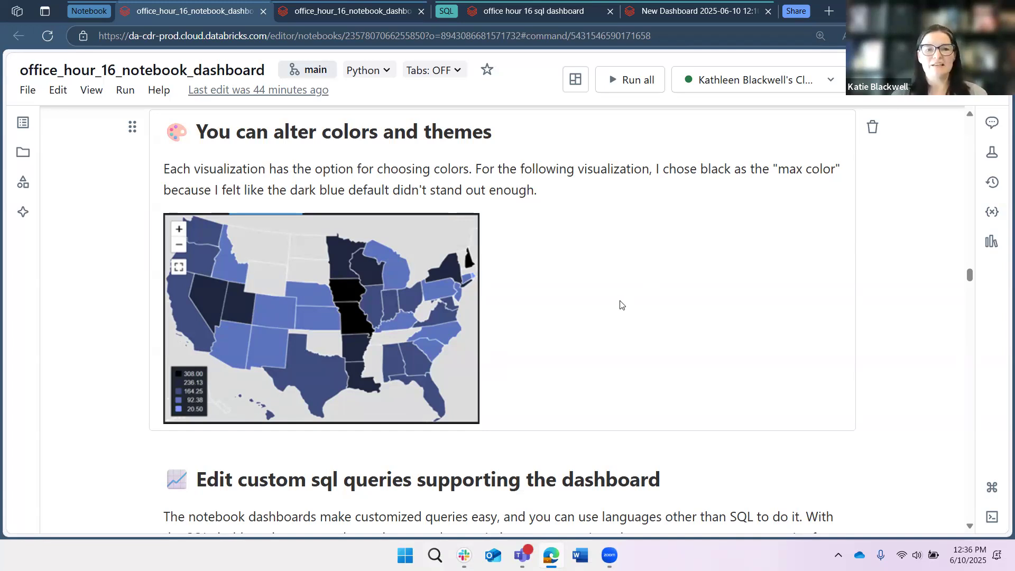
- Read the notebook's Edit custom sql queries supporting the dashboard section
{"action": "scroll", "coordinate": [620, 301], "scroll_direction": "down", "scroll_amount": 2}
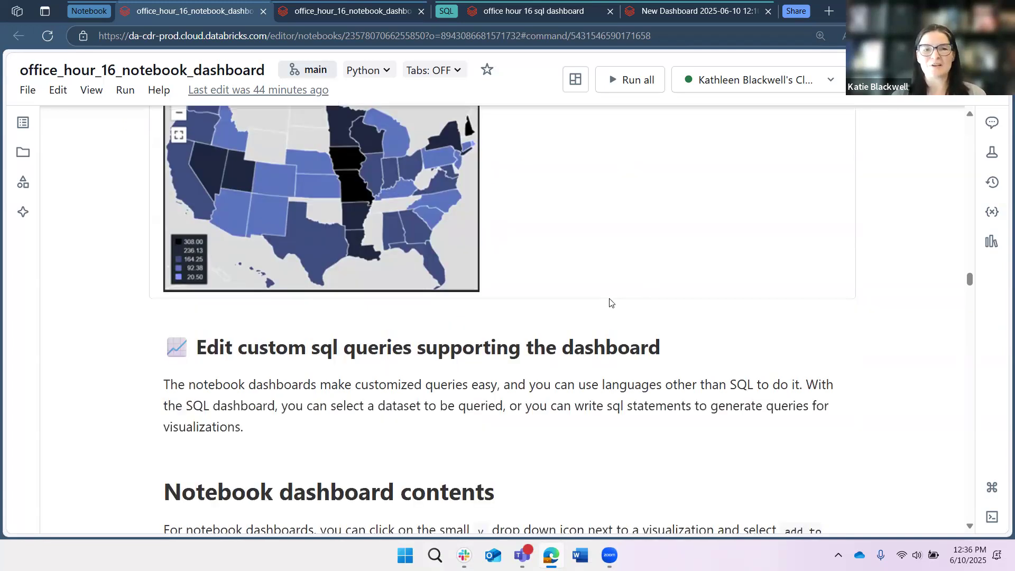
{"action": "scroll", "coordinate": [607, 301], "scroll_direction": "down", "scroll_amount": 1}
{"action": "scroll", "coordinate": [83, 243], "scroll_direction": "down", "scroll_amount": 2}
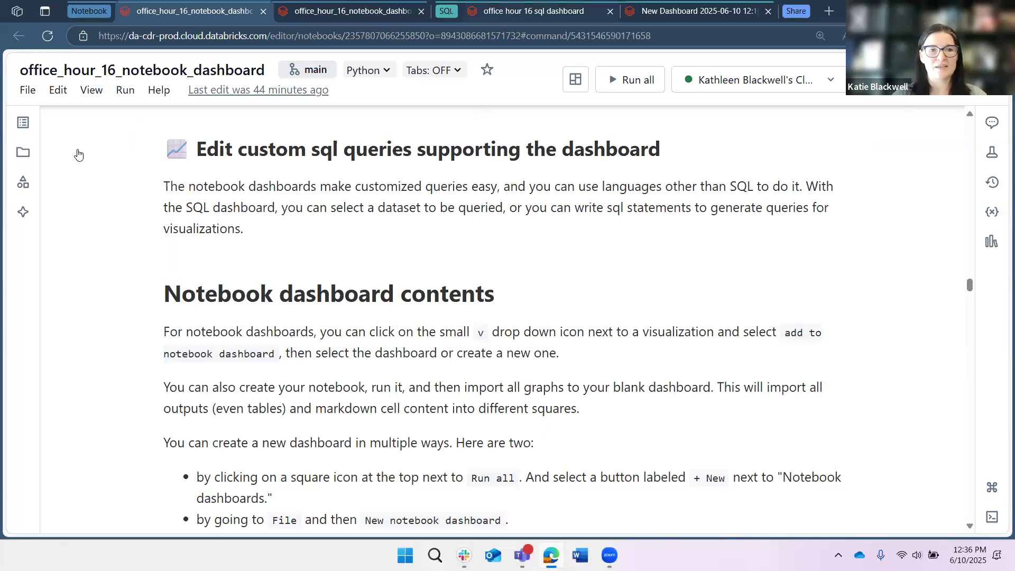
- Go to the published office hour 16 sql dashboard and open its draft version
{"action": "key", "text": "alt+Tab"}
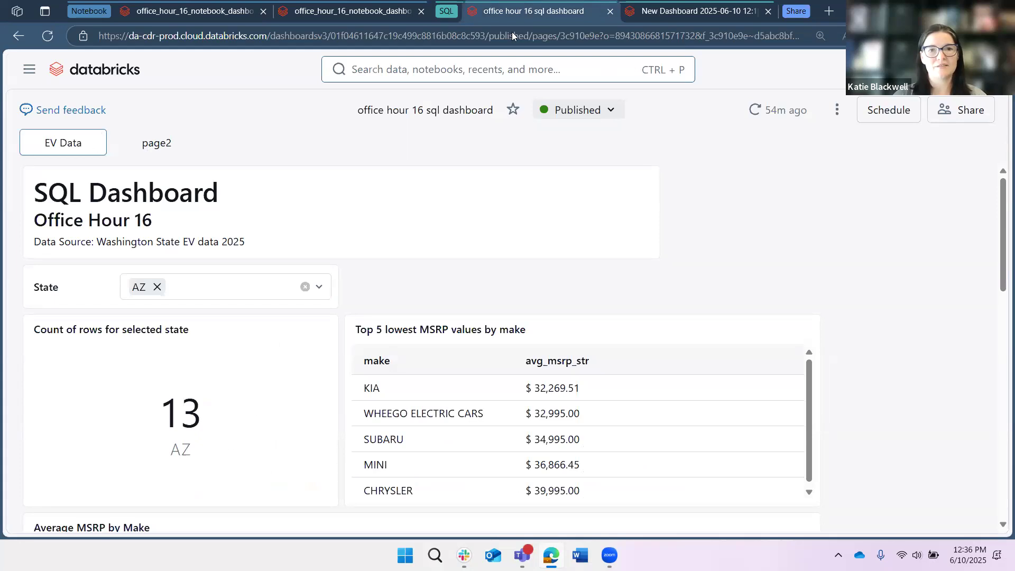
{"action": "key", "text": "ctrl+Tab"}
{"action": "left_click", "coordinate": [502, 14]}
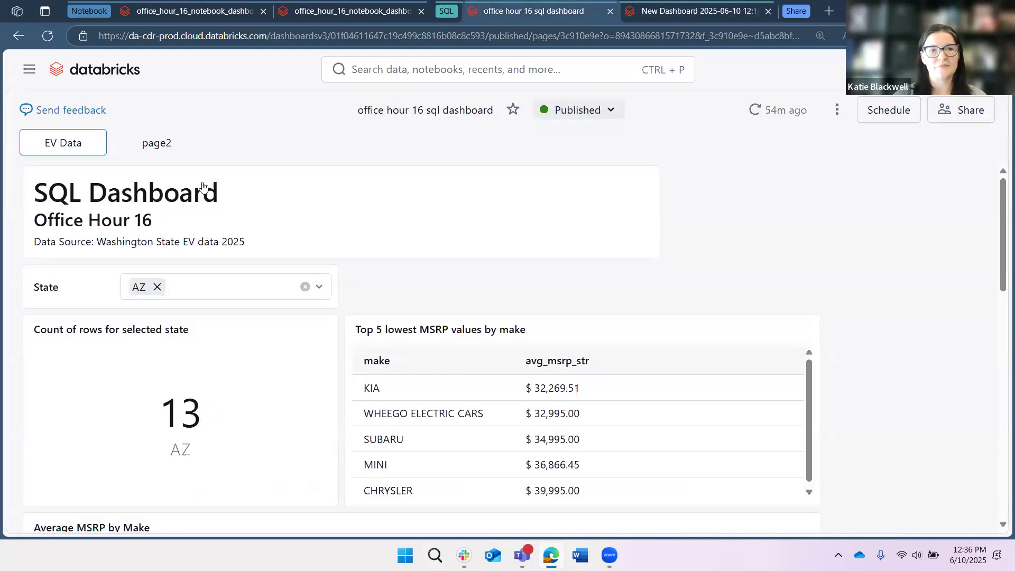
{"action": "left_click", "coordinate": [606, 116]}
{"action": "left_click", "coordinate": [606, 141]}
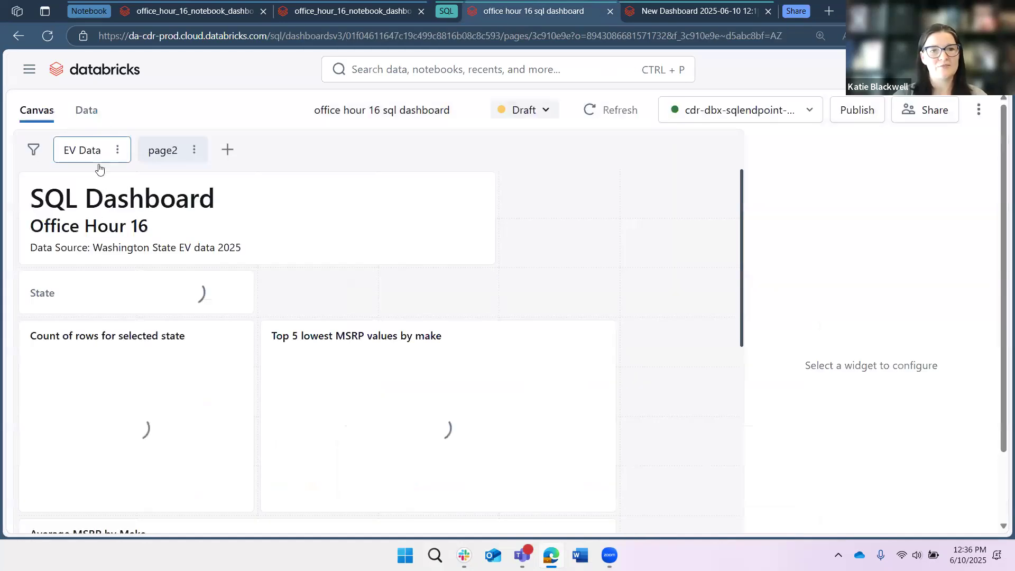
- View the SQL query of the dashboard's avg msrp by make dataset and create a blank dataset from SQL
{"action": "left_click", "coordinate": [87, 111]}
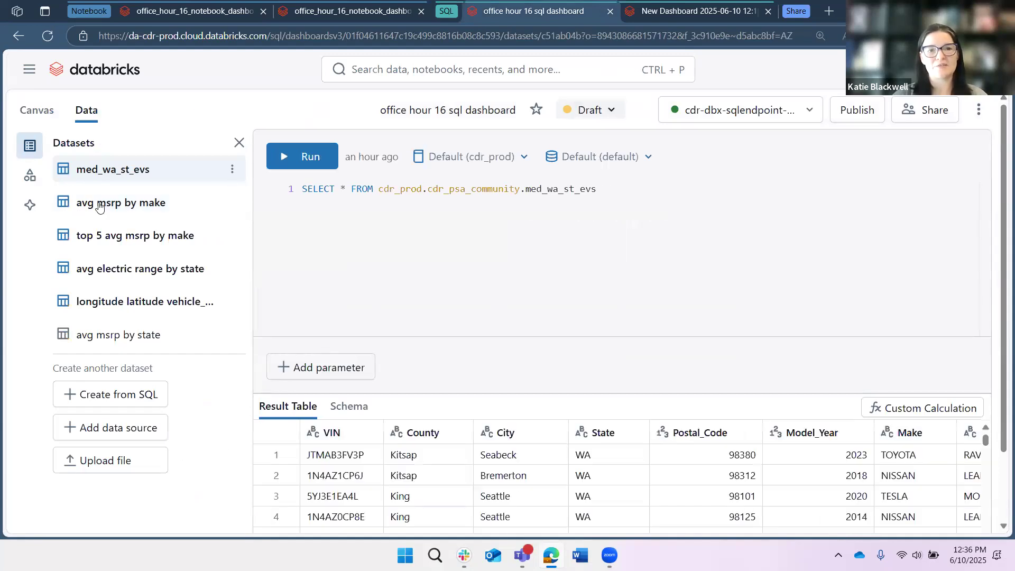
{"action": "left_click", "coordinate": [90, 206]}
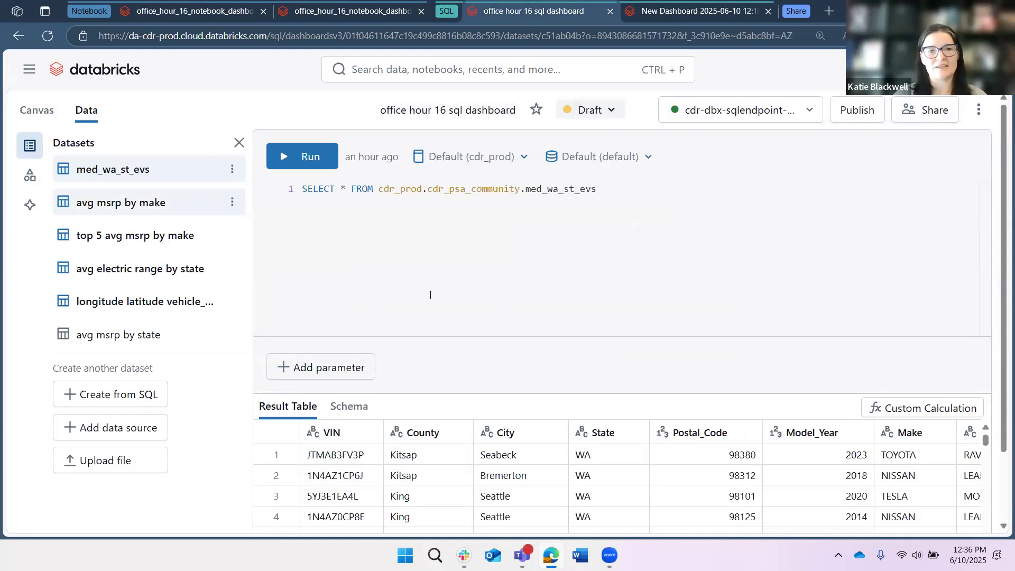
{"action": "left_click", "coordinate": [313, 202]}
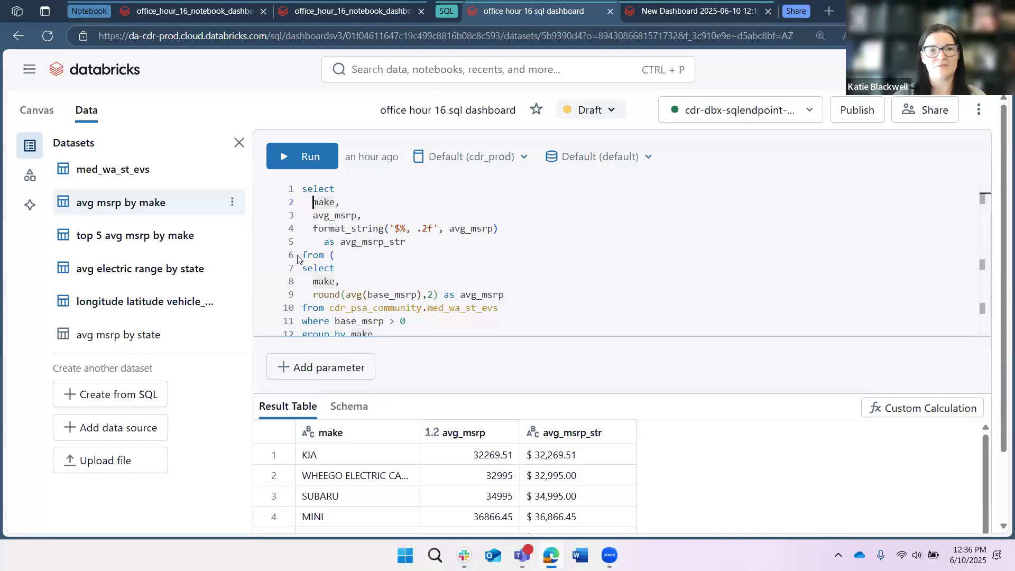
{"action": "left_click", "coordinate": [127, 397]}
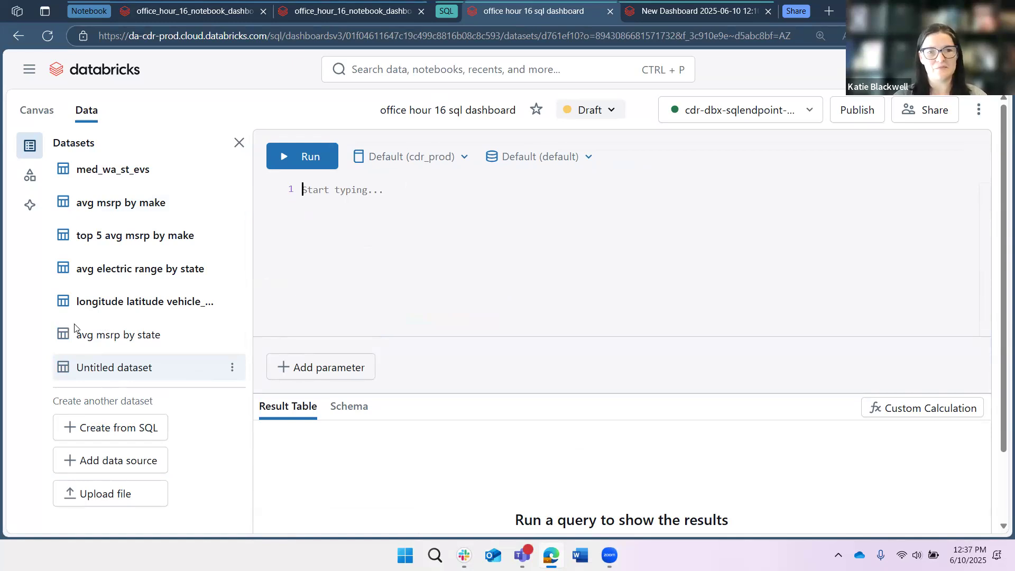
- Return to the office_hour_16_notebook_dashboard notebook and go back to its Create a visualization from cell output section
{"action": "key", "text": "ctrl+1"}
{"action": "scroll", "coordinate": [69, 325], "scroll_direction": "down", "scroll_amount": 2}
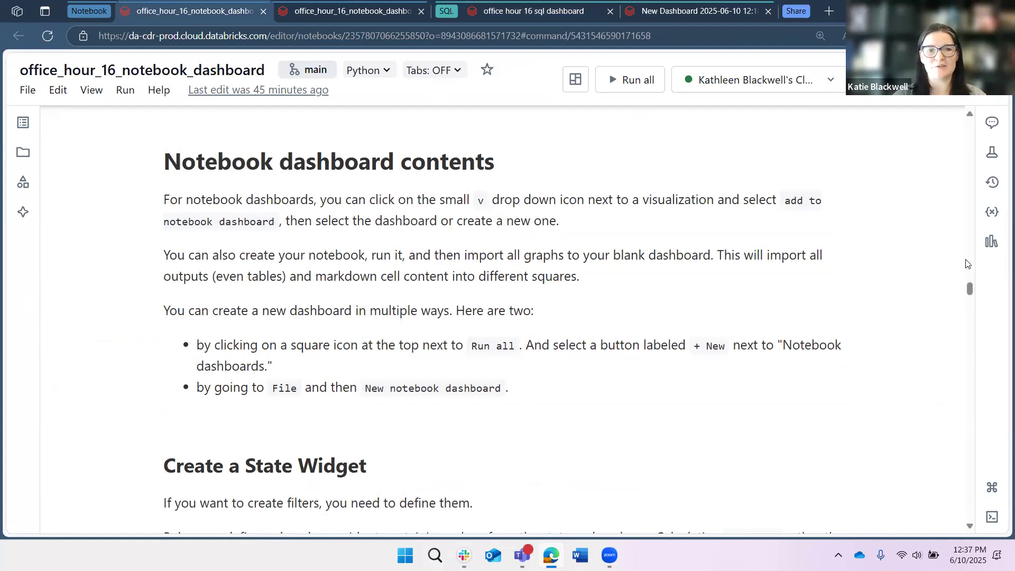
{"action": "scroll", "coordinate": [958, 225], "scroll_direction": "up", "scroll_amount": 2}
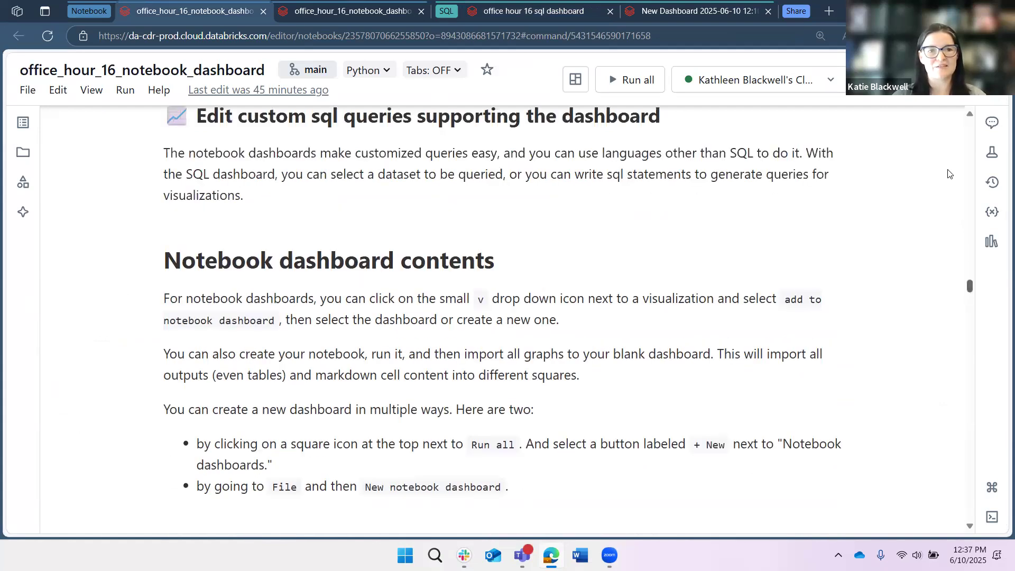
{"action": "scroll", "coordinate": [948, 173], "scroll_direction": "up", "scroll_amount": 10}
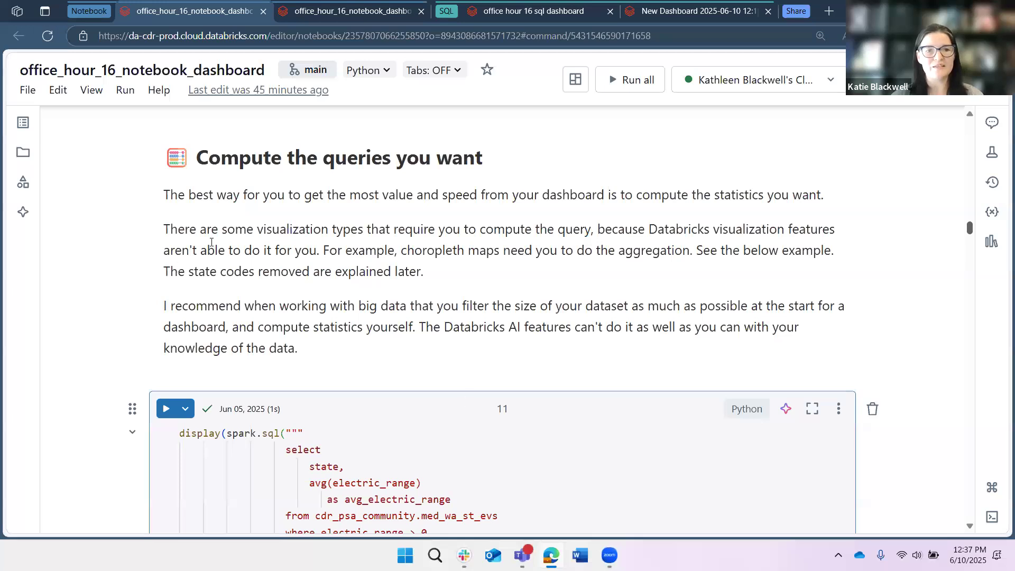
{"action": "scroll", "coordinate": [228, 289], "scroll_direction": "up", "scroll_amount": 10}
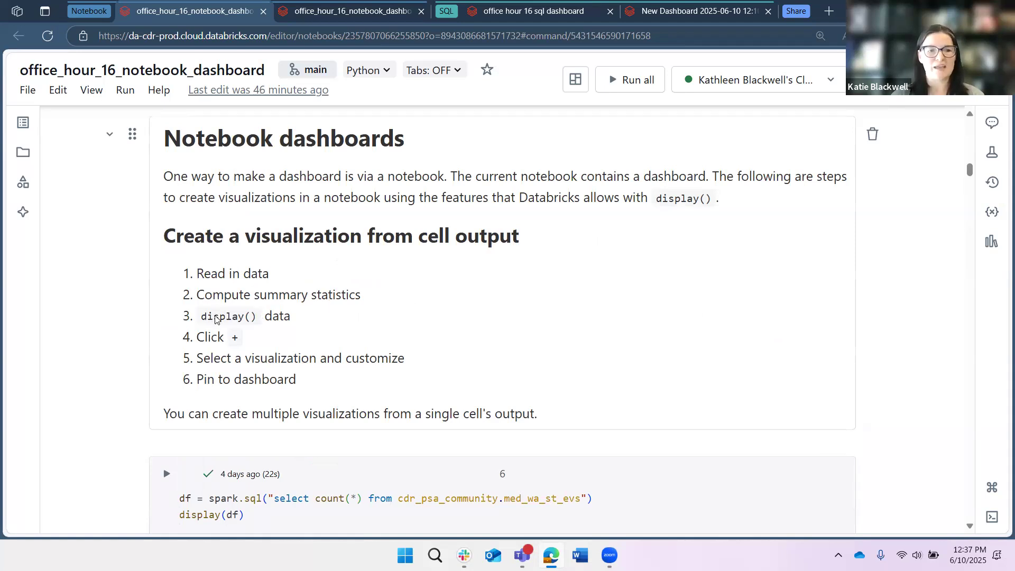
- Highlight display() in the visualization steps list and the display call in the count(*) query cell below
{"action": "left_click_drag", "start_coordinate": [257, 316], "coordinate": [201, 316]}
{"action": "scroll", "coordinate": [197, 382], "scroll_direction": "down", "scroll_amount": 1}
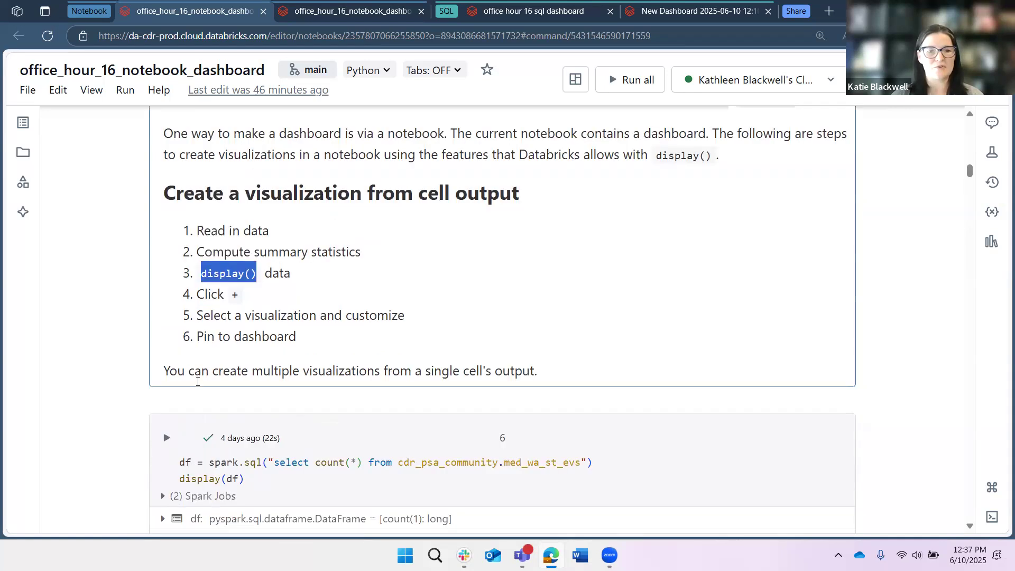
{"action": "scroll", "coordinate": [197, 382], "scroll_direction": "down", "scroll_amount": 2}
{"action": "double_click", "coordinate": [198, 382]}
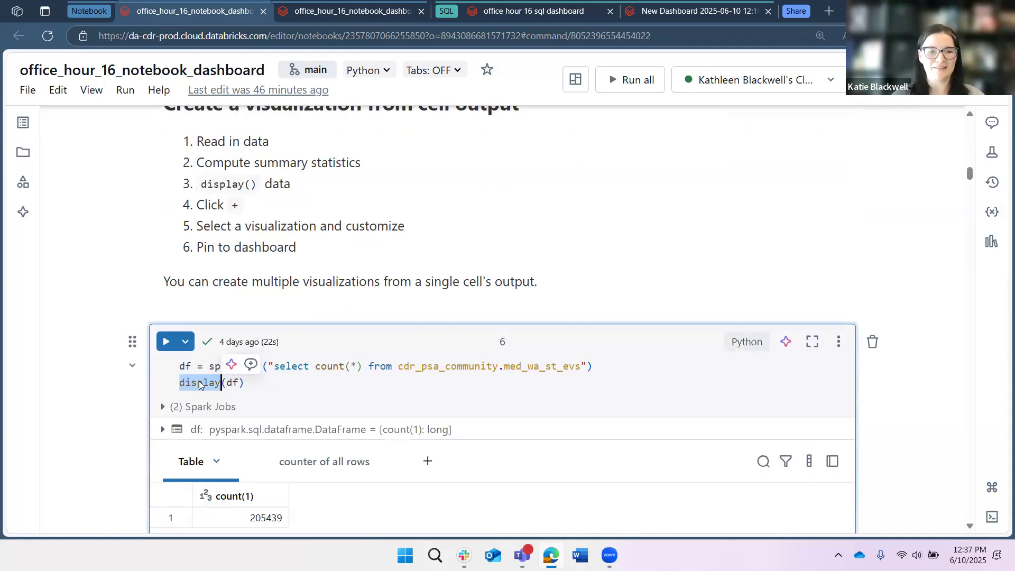
- Check the count table's Add to notebook dashboard options and close them without choosing one
{"action": "scroll", "coordinate": [158, 325], "scroll_direction": "down", "scroll_amount": 1}
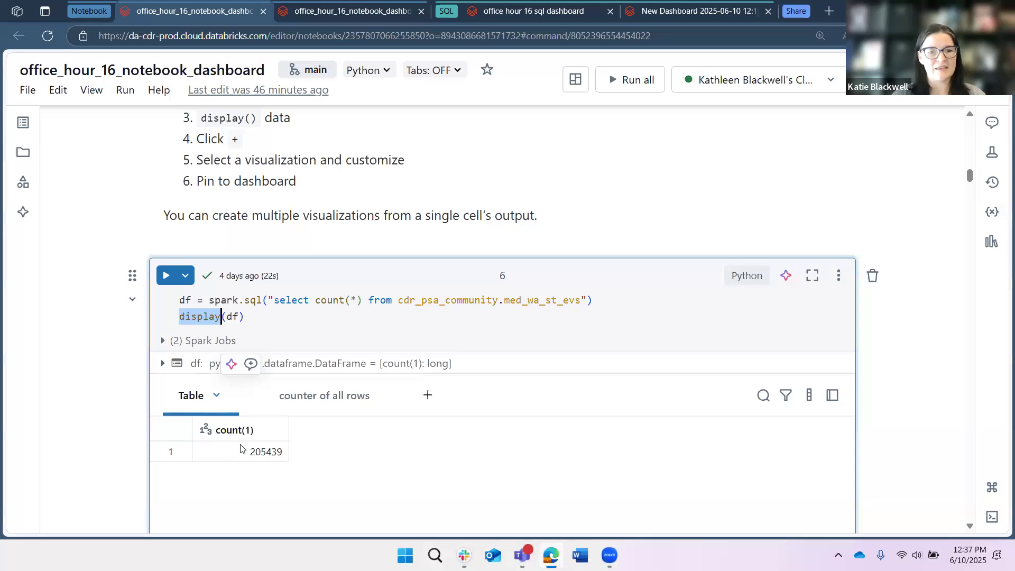
{"action": "left_click", "coordinate": [216, 396]}
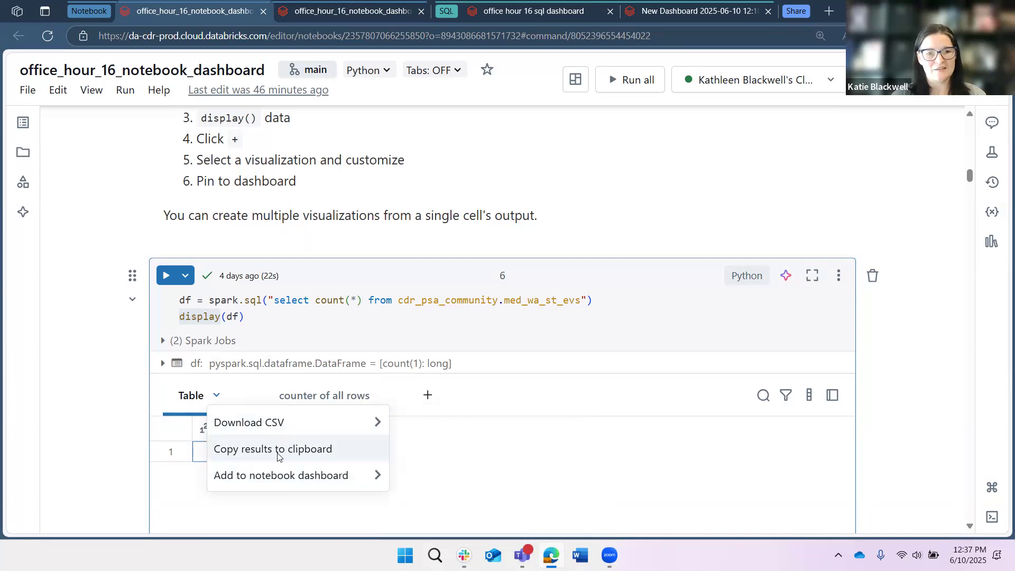
{"action": "mouse_move", "coordinate": [357, 478]}
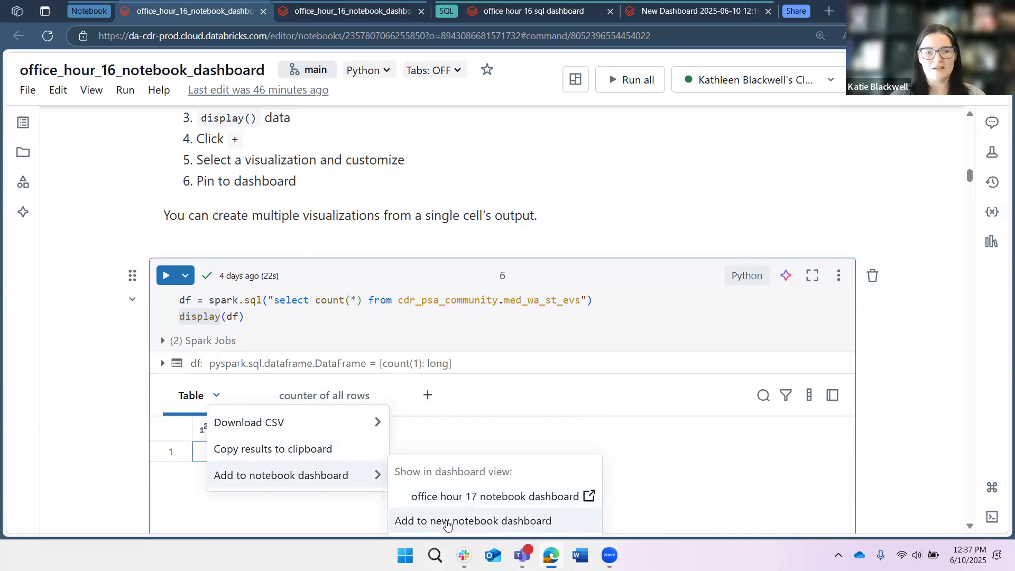
{"action": "left_click", "coordinate": [440, 444]}
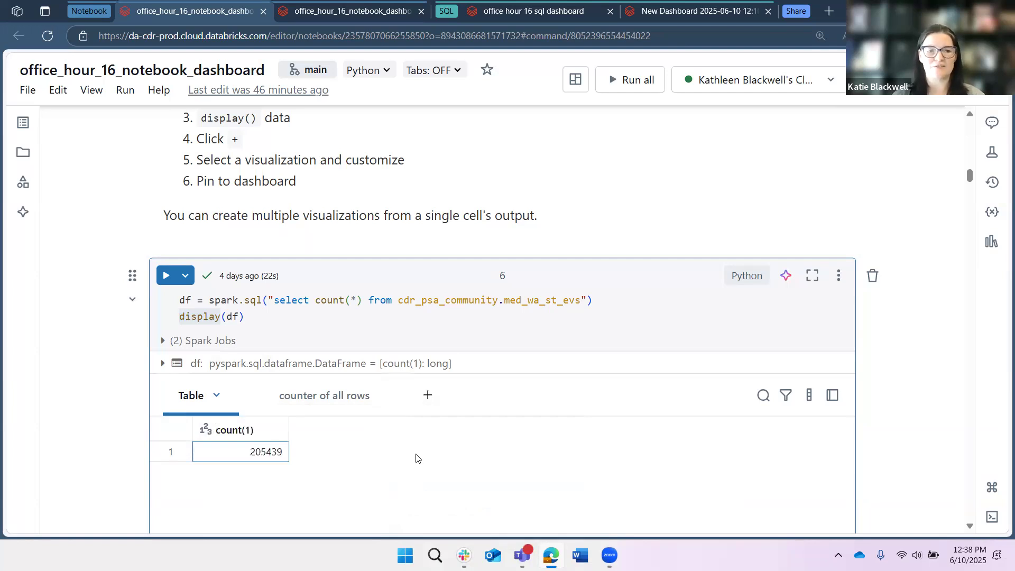
- Show the counter of all rows visualization and look over its available actions without choosing one
{"action": "left_click", "coordinate": [347, 398]}
{"action": "scroll", "coordinate": [449, 256], "scroll_direction": "down", "scroll_amount": 2}
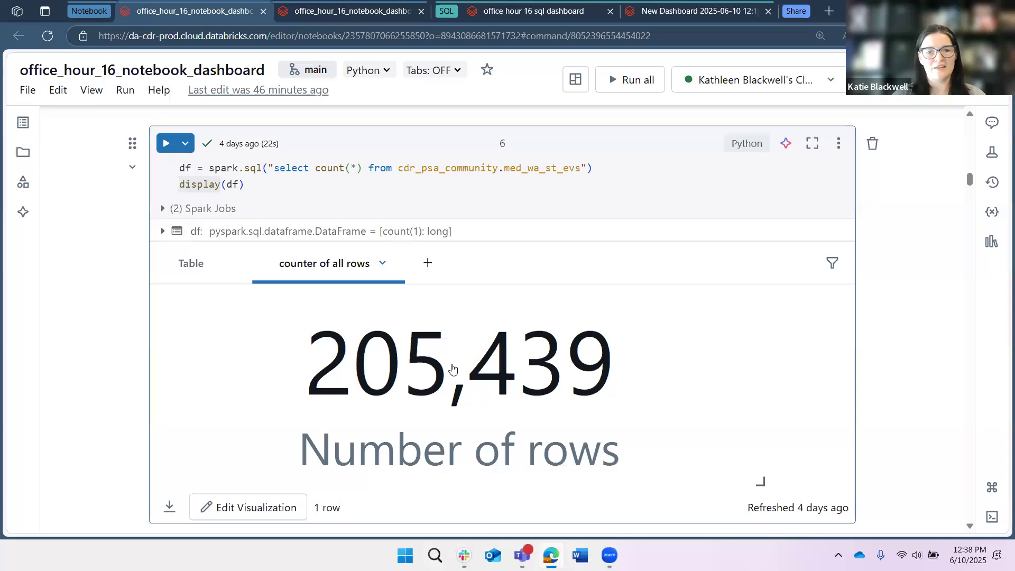
{"action": "mouse_move", "coordinate": [444, 425]}
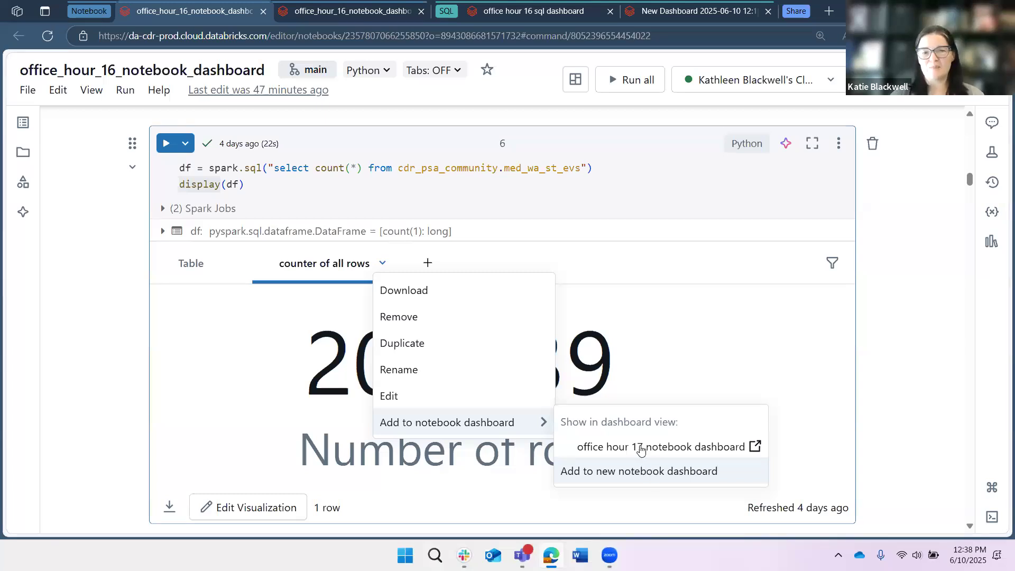
{"action": "left_click", "coordinate": [316, 312]}
- Start a new visualization from the count(*) cell's output and set its type to Counter
{"action": "left_click", "coordinate": [428, 264]}
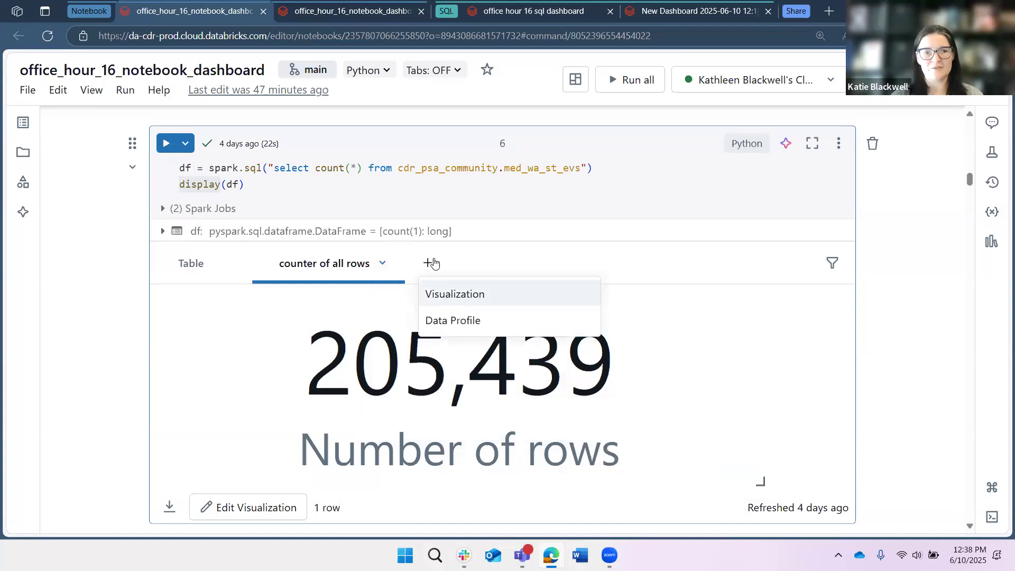
{"action": "left_click", "coordinate": [448, 294]}
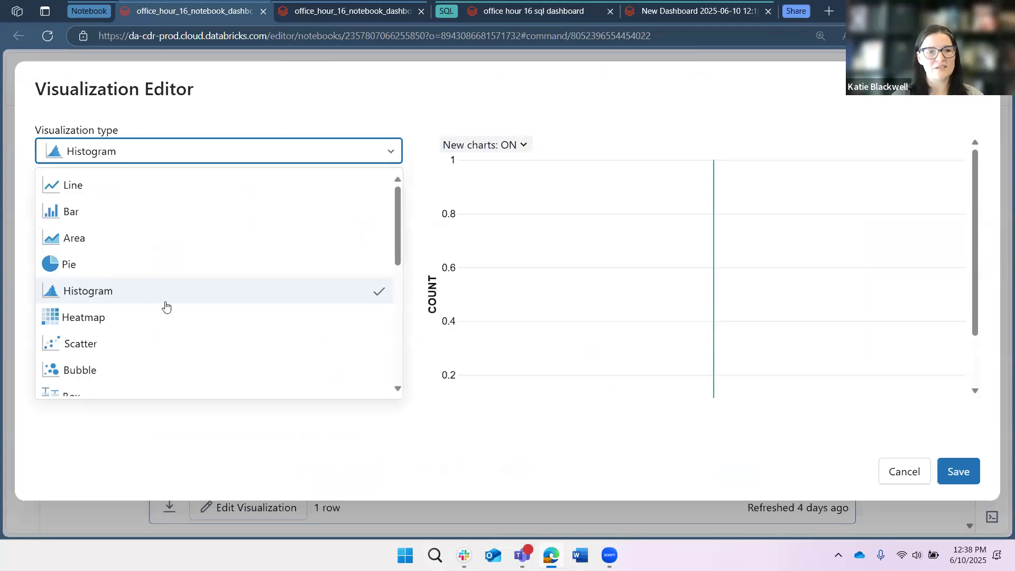
{"action": "scroll", "coordinate": [125, 328], "scroll_direction": "down", "scroll_amount": 3}
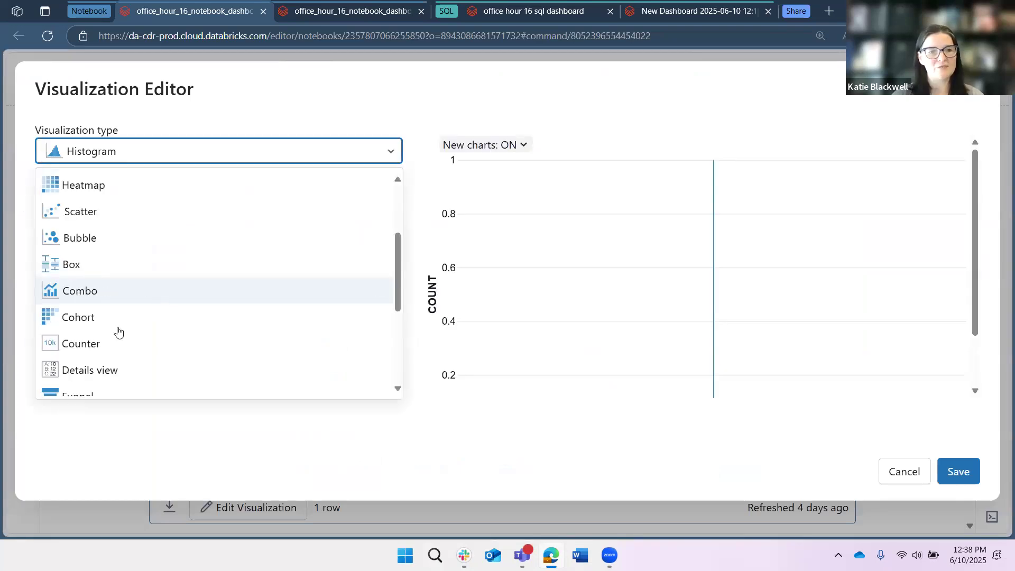
{"action": "left_click", "coordinate": [113, 341]}
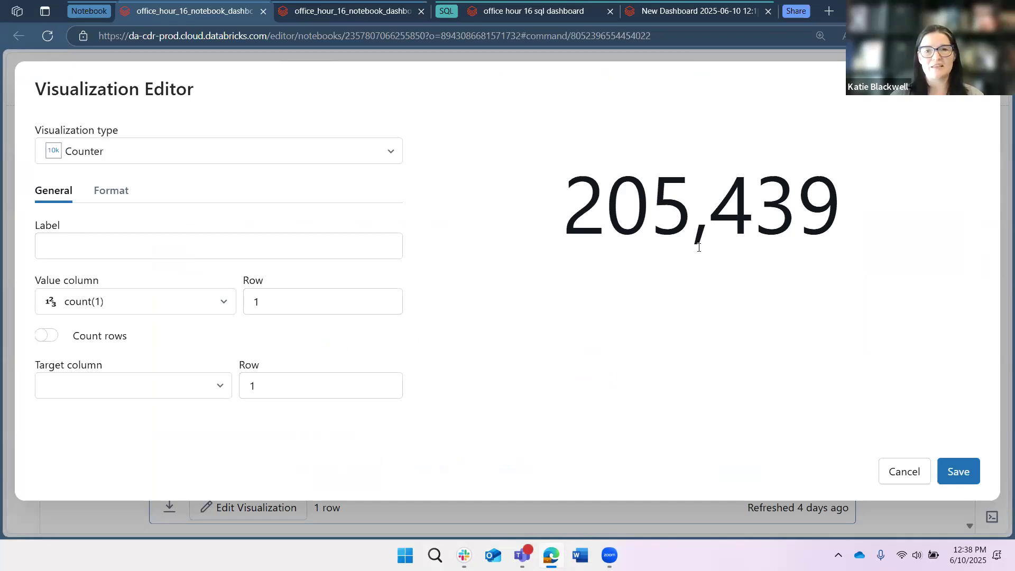
- Try a period as the counter's thousands separator and restore the comma
{"action": "left_click", "coordinate": [111, 191]}
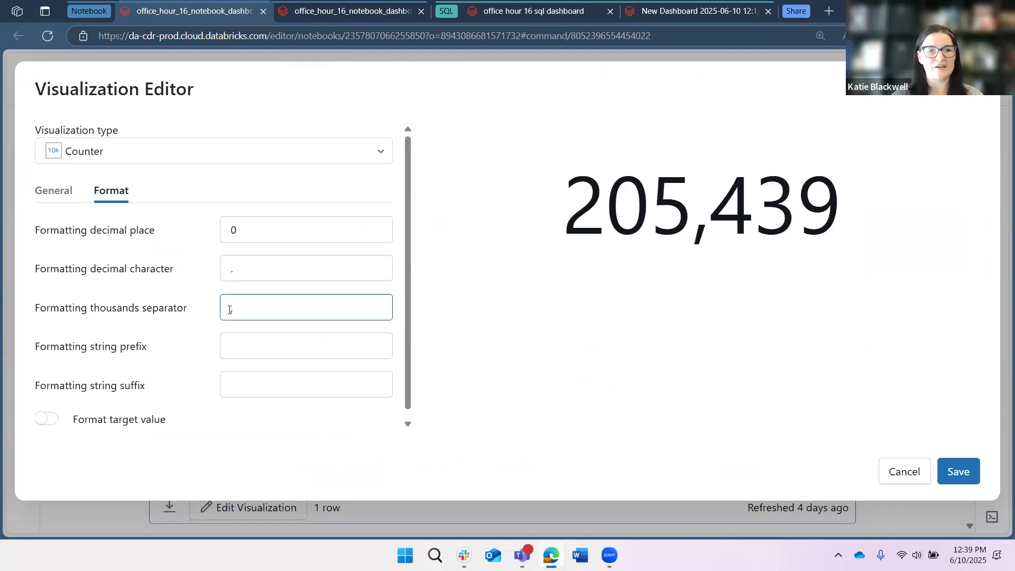
{"action": "left_click", "coordinate": [331, 299]}
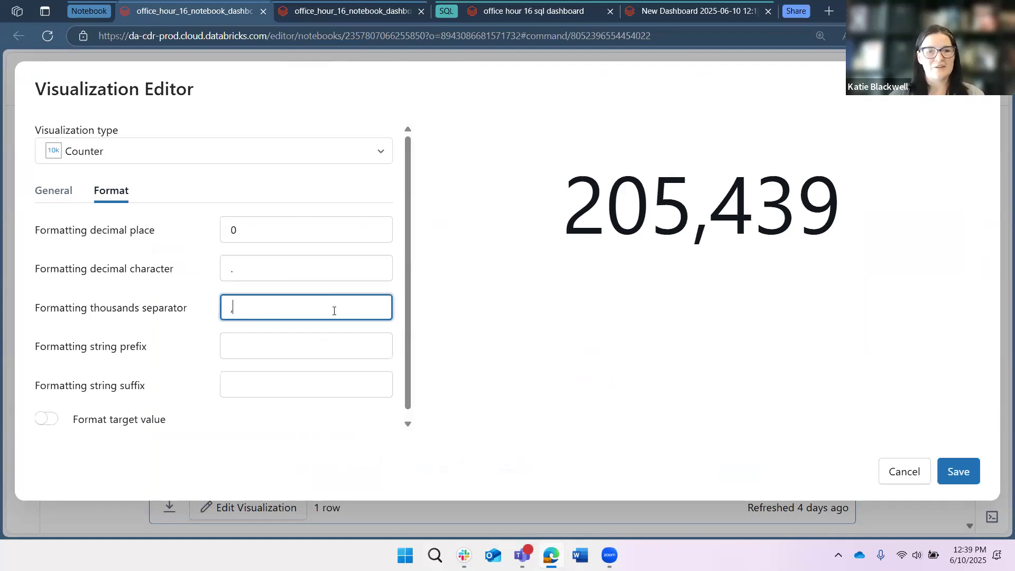
{"action": "key", "text": "BackSpace"}
{"action": "type", "text": "."}
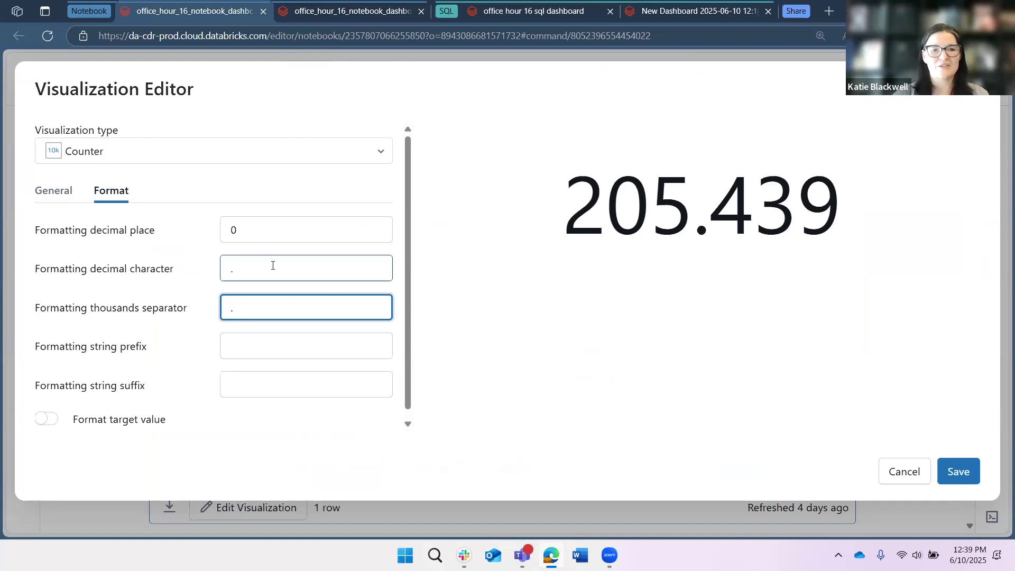
{"action": "key", "text": "BackSpace"}
{"action": "type", "text": ","}
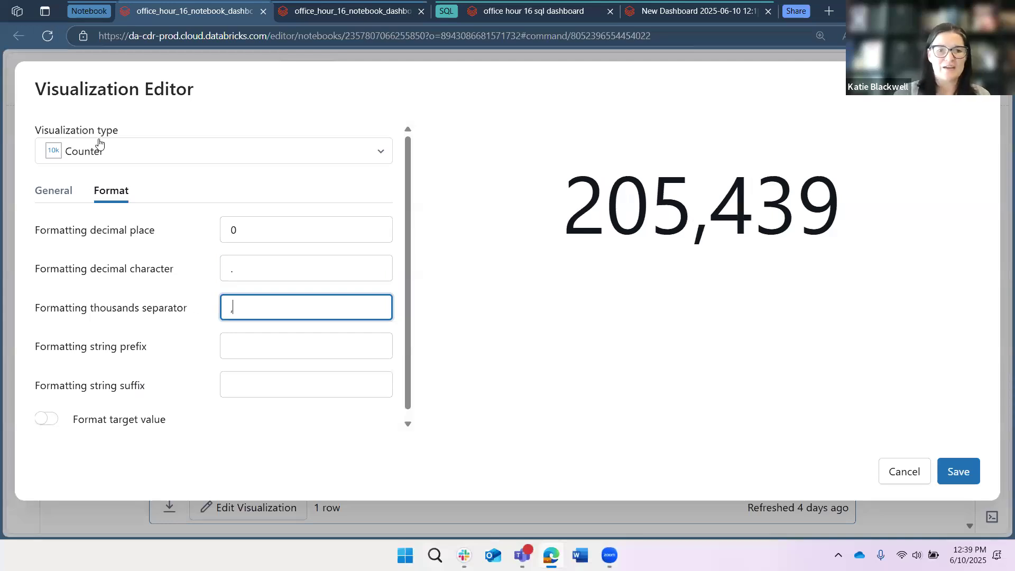
- Review the counter's General settings and the visualization type choices, and discard the new visualization
{"action": "left_click", "coordinate": [59, 194]}
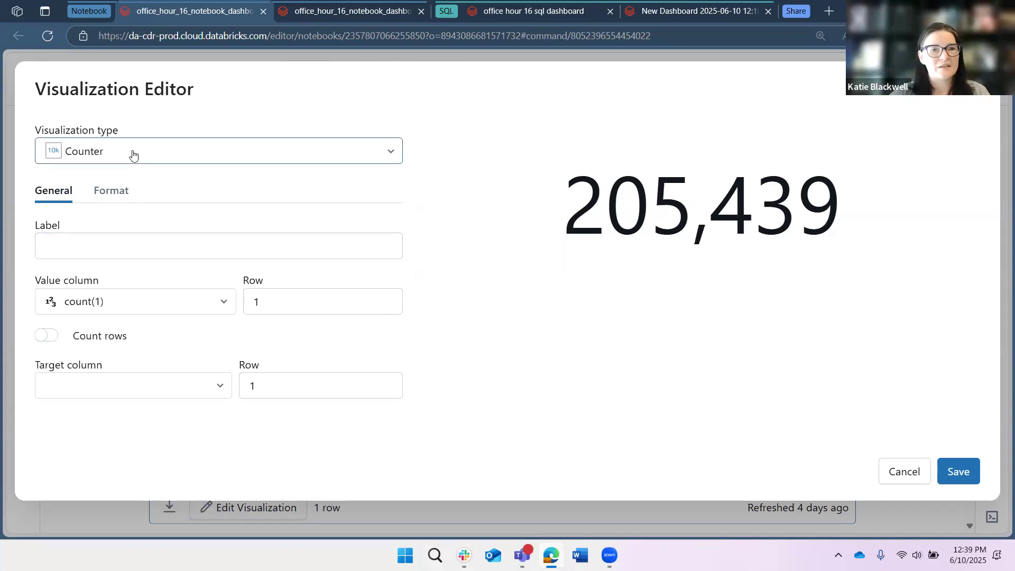
{"action": "left_click", "coordinate": [249, 151]}
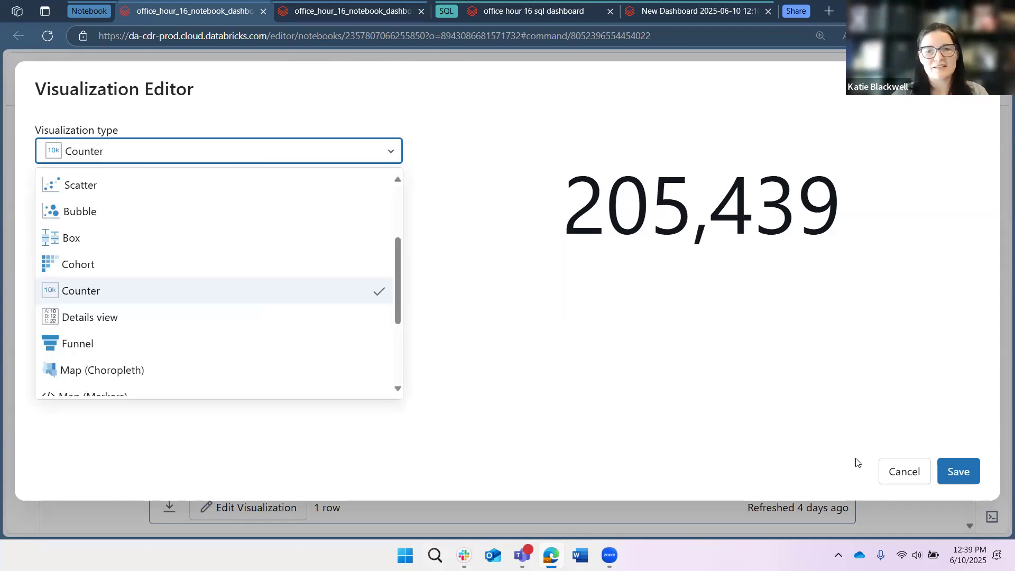
{"action": "left_click", "coordinate": [904, 470]}
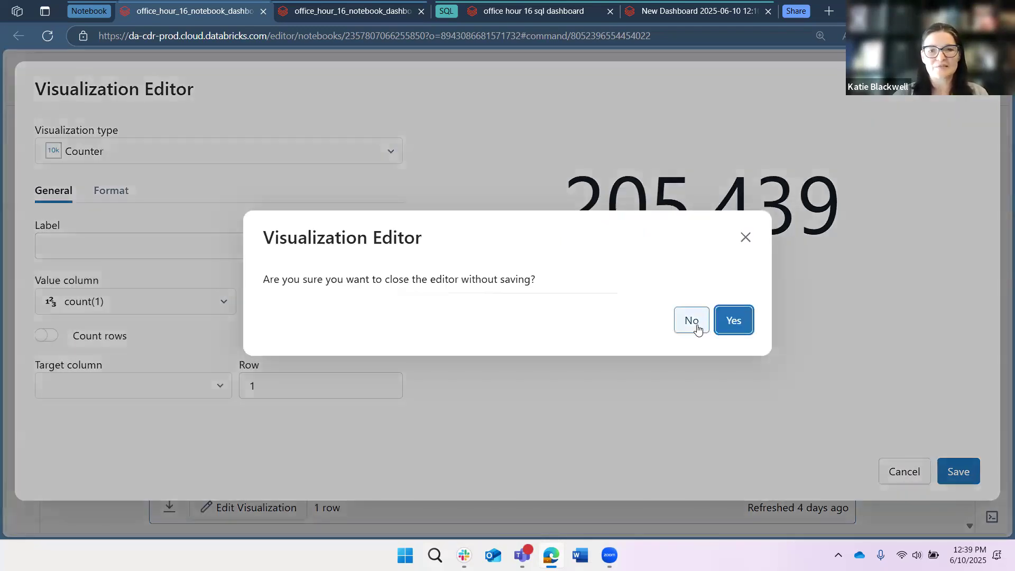
{"action": "left_click", "coordinate": [698, 328]}
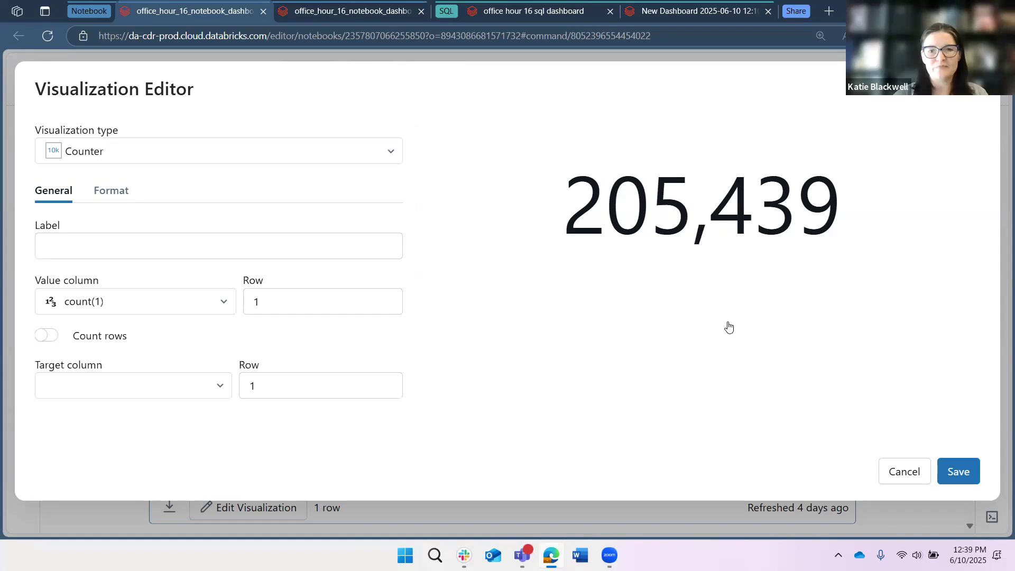
{"action": "key", "text": "Escape"}
{"action": "key", "text": "Return"}
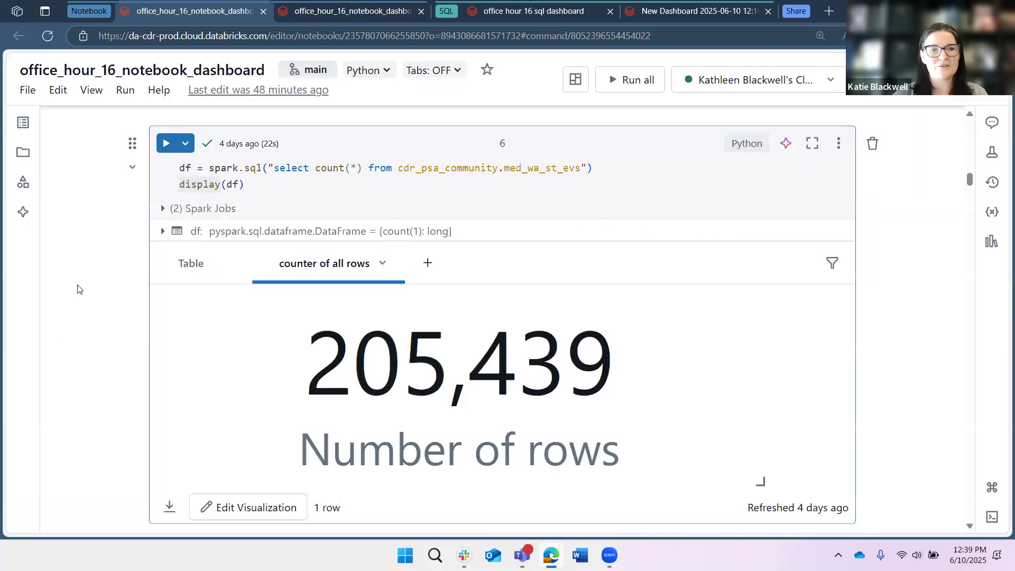
- Read the notebook's Dashboard differences, pros, and cons table comparing SQL and notebook dashboards
{"action": "scroll", "coordinate": [78, 288], "scroll_direction": "down", "scroll_amount": 5}
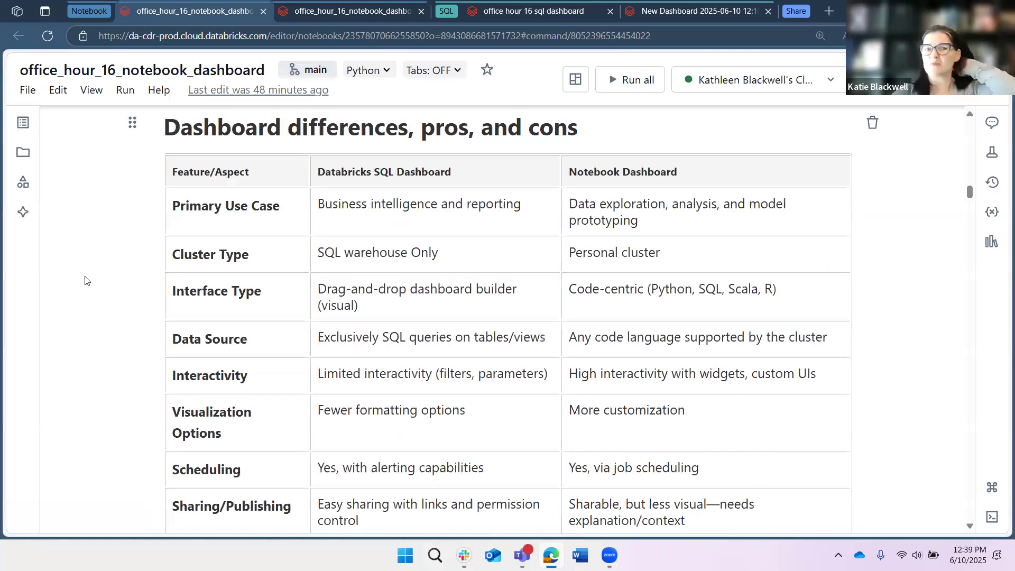
{"action": "scroll", "coordinate": [132, 269], "scroll_direction": "down", "scroll_amount": 1}
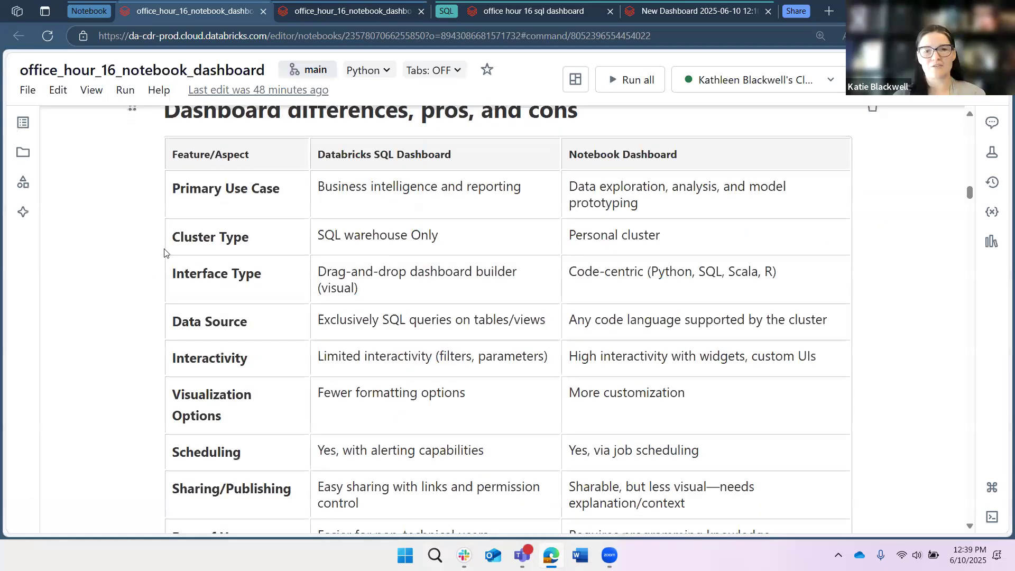